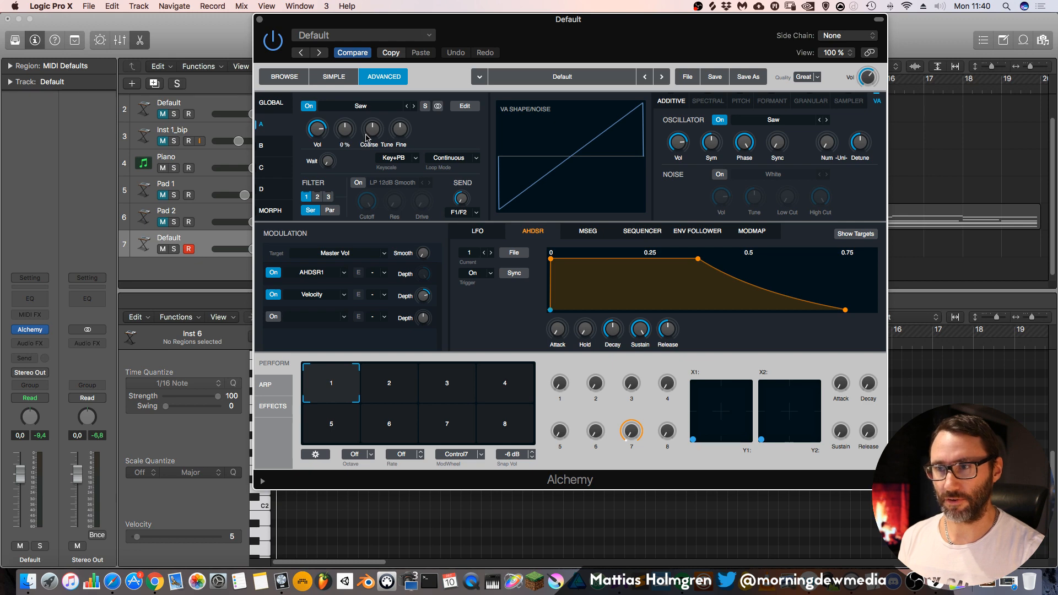
# Switch to Finder and preview lightbulb_ping_synth_01.wav in the Lightbulb Ping folder of Found Sounds Pack #1
pyautogui.click(26, 582)
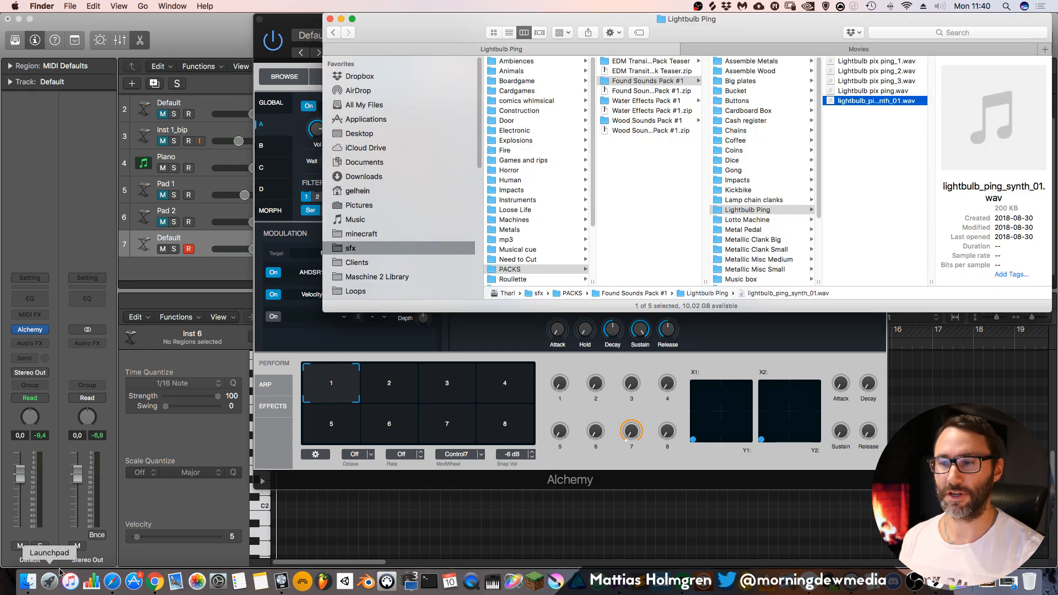
pyautogui.moveTo(326, 309); pyautogui.dragTo(354, 307)
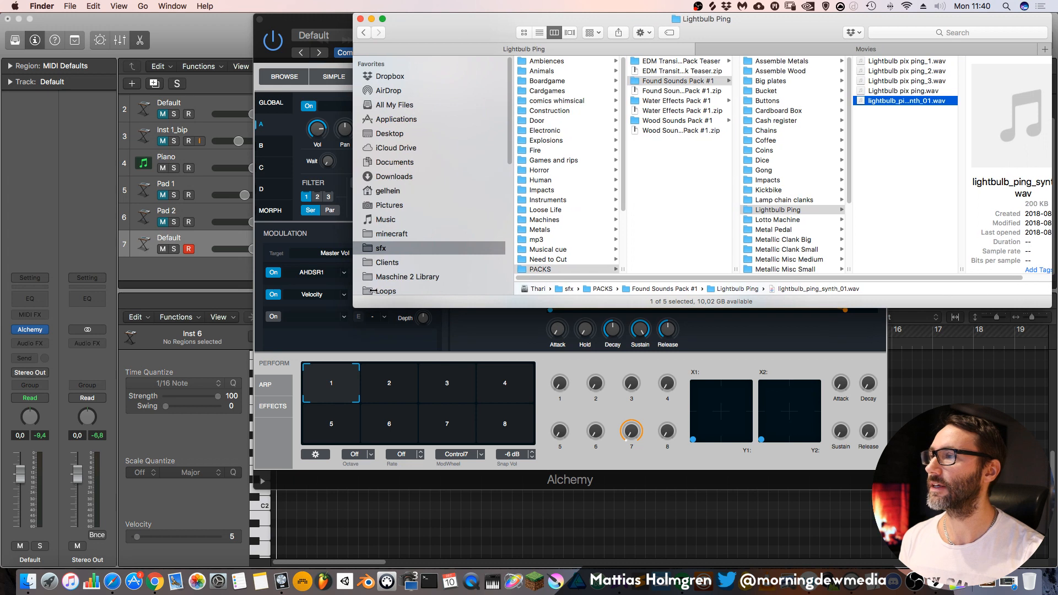
pyautogui.click(897, 104)
pyautogui.press('Return')
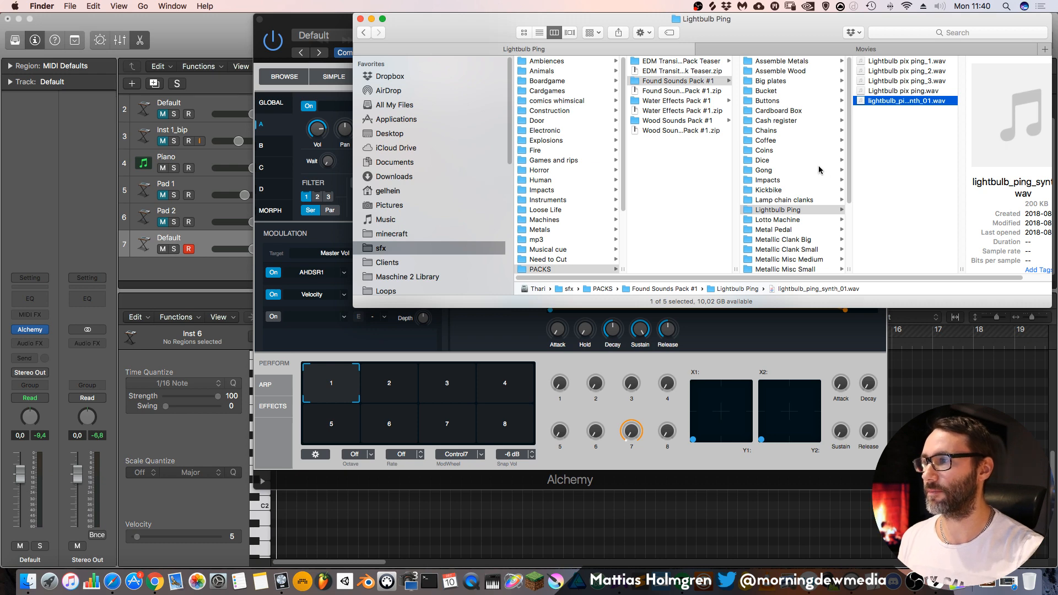
# Switch to Chrome and look over the Found Sounds Pack vol 1 on the Morningdew Media audio shop page
pyautogui.click(155, 581)
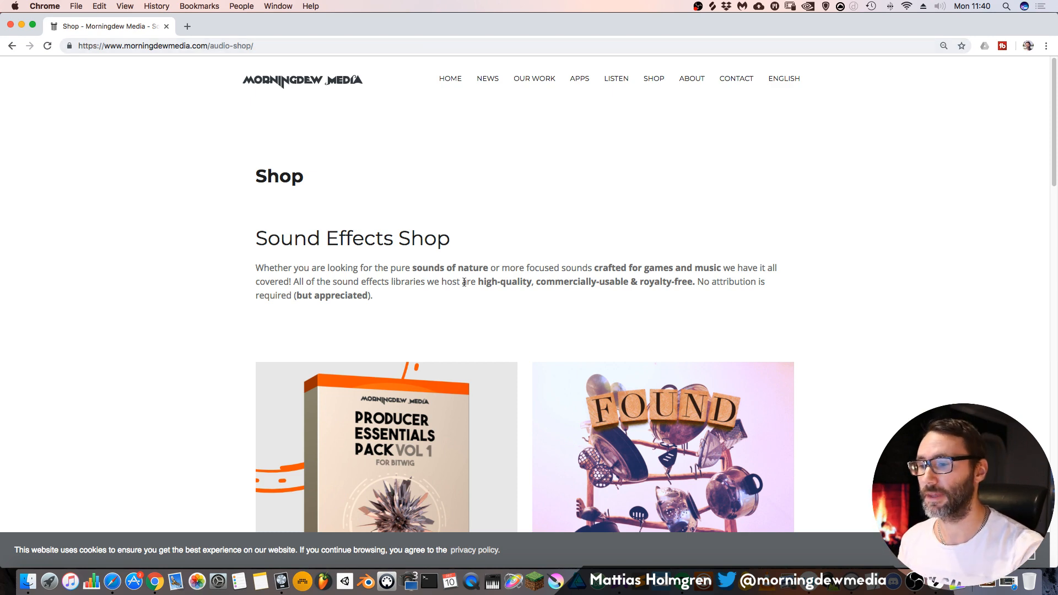
pyautogui.scroll(-8, 464, 282)
pyautogui.scroll(4, 670, 245)
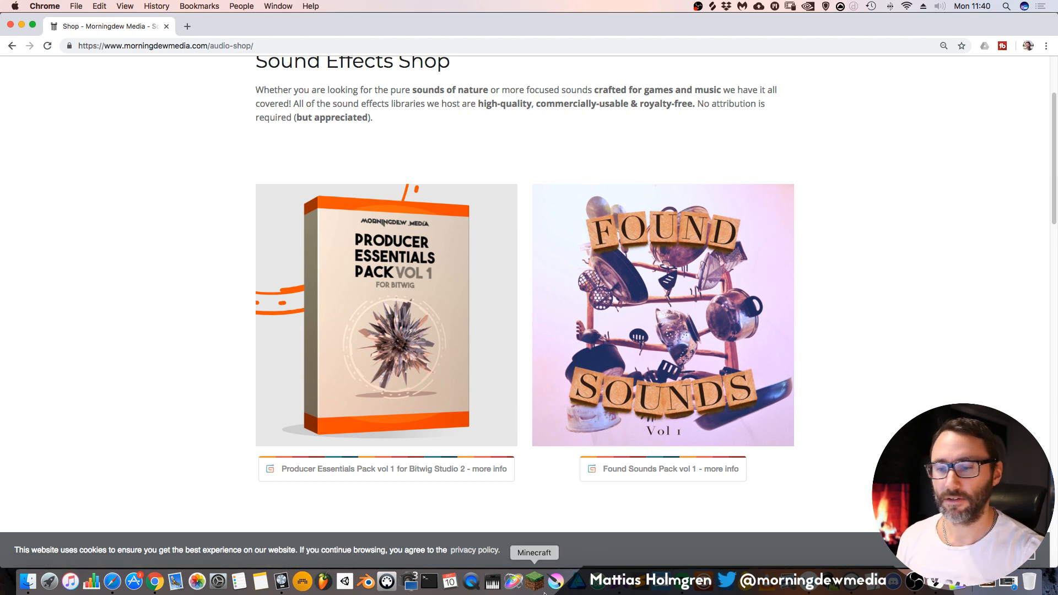
# Load lightbulb_ping_synth_01.wav from Finder into source A of Alchemy in Logic Pro X
pyautogui.click(281, 581)
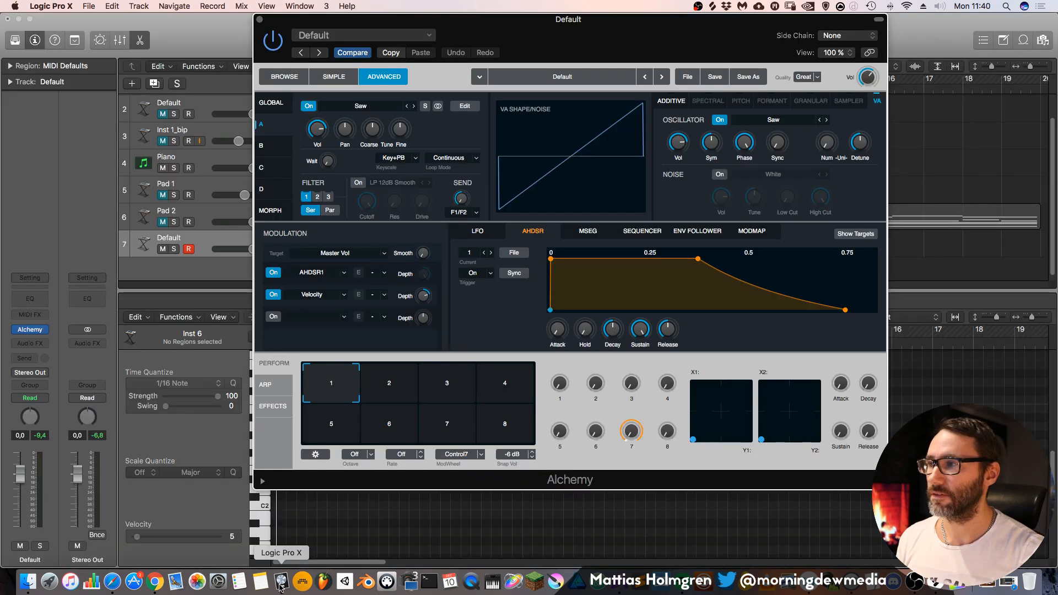
pyautogui.click(27, 582)
pyautogui.moveTo(770, 22); pyautogui.dragTo(714, 327)
pyautogui.moveTo(863, 406); pyautogui.dragTo(349, 205)
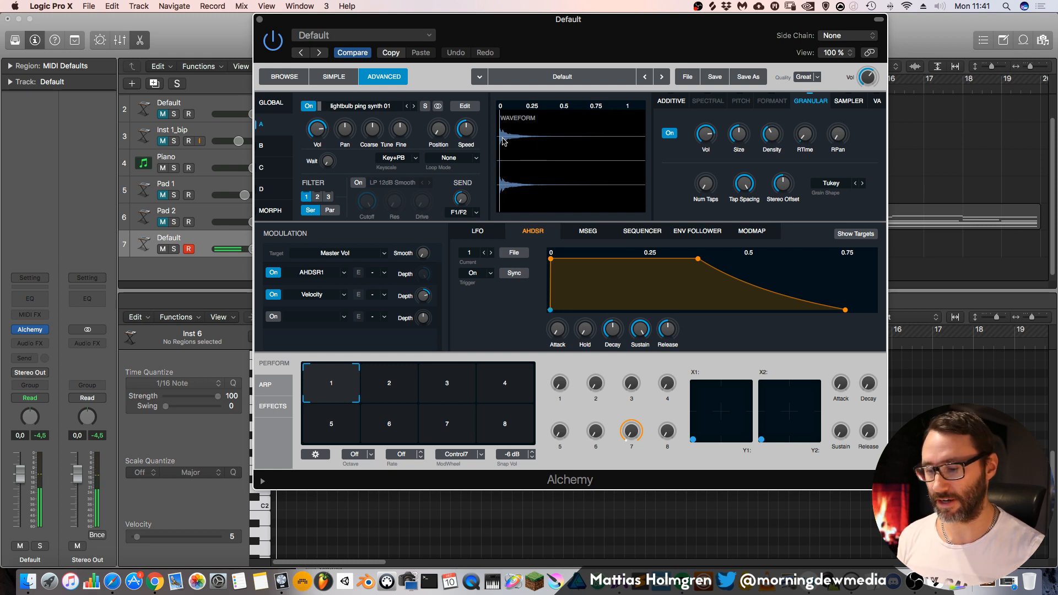
# Set source A's speed to 0 % and its granular settings to a density of 8 grains and a size of 141.4 ms
pyautogui.moveTo(466, 130); pyautogui.dragTo(471, 187)
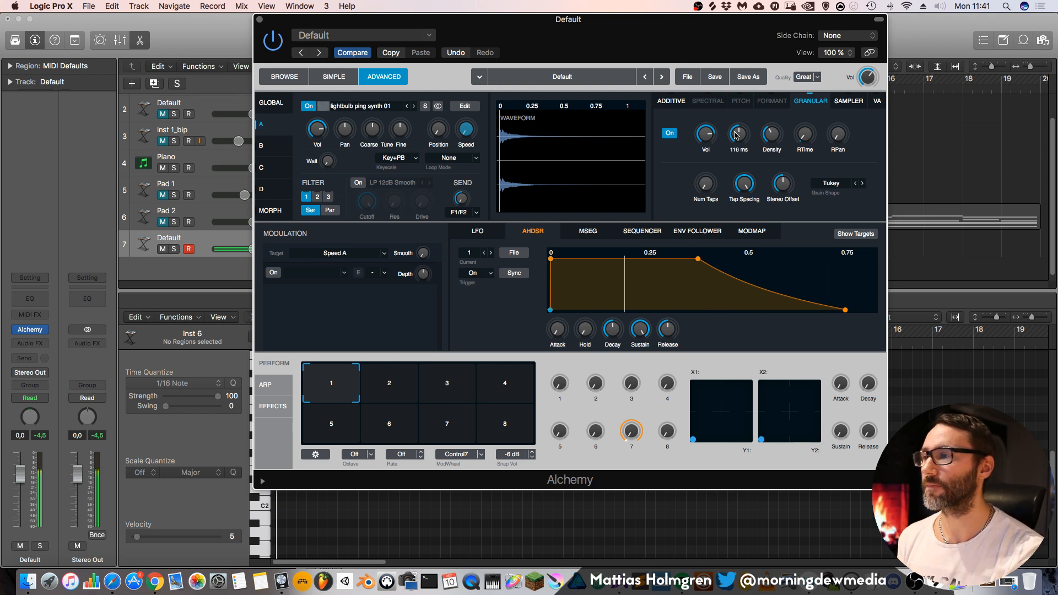
pyautogui.click(775, 127)
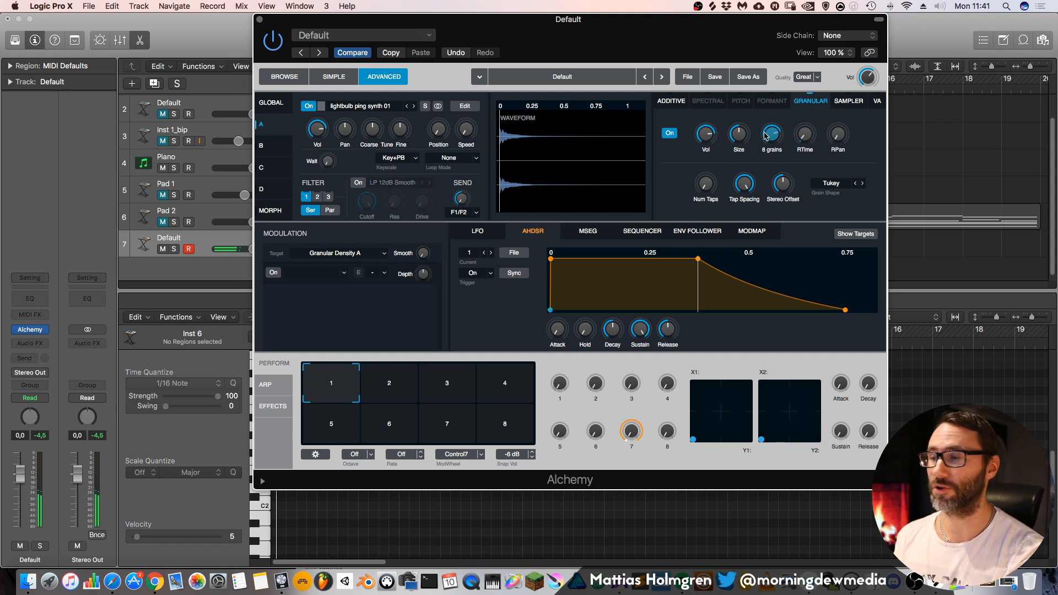
pyautogui.click(739, 132)
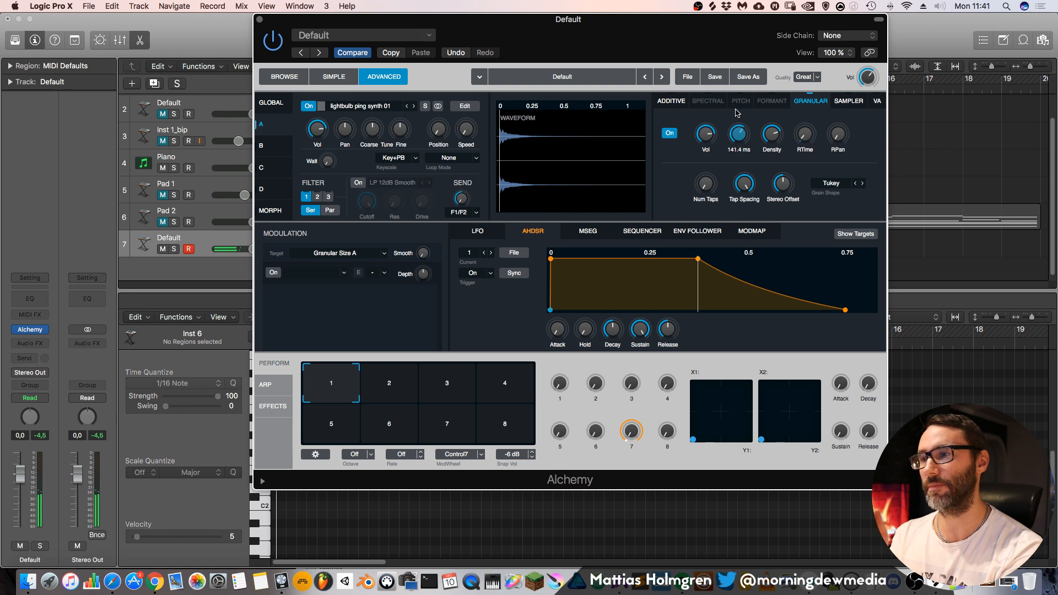
# Try a different playback position for source A and return Position to 0.0 %
pyautogui.moveTo(446, 136)
pyautogui.mouseDown()
pyautogui.moveTo(442, 110)
pyautogui.moveTo(444, 134)
pyautogui.mouseUp()
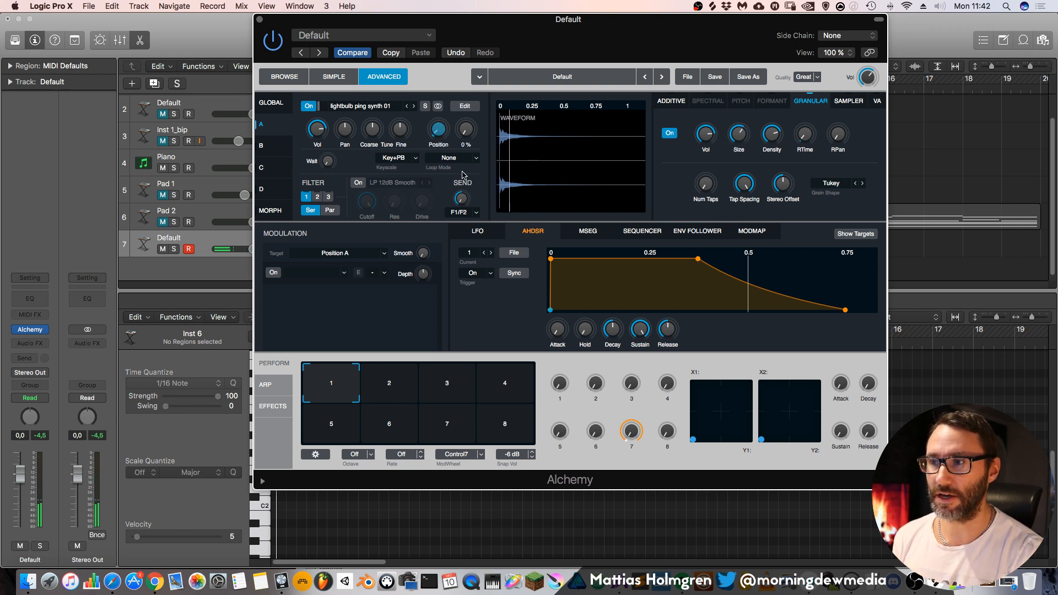
pyautogui.keyDown('alt'); pyautogui.click(443, 134); pyautogui.keyUp('alt')
pyautogui.moveTo(440, 135); pyautogui.dragTo(445, 155)
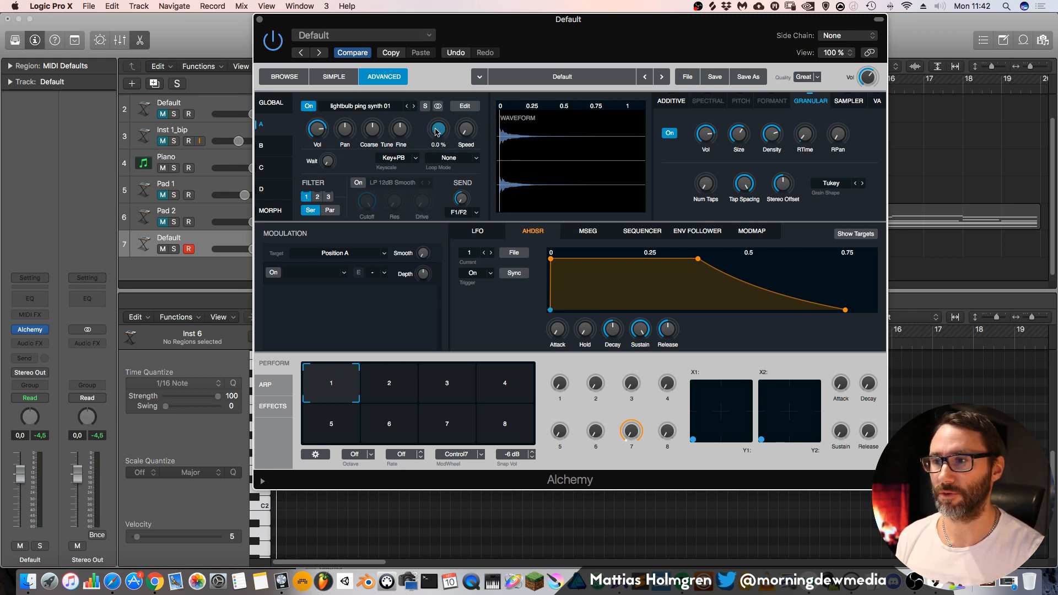
# Modulate source A's Position with LFO1 (Sine) at a depth of 19.6 %
pyautogui.rightClick(443, 133)
pyautogui.moveTo(485, 136)
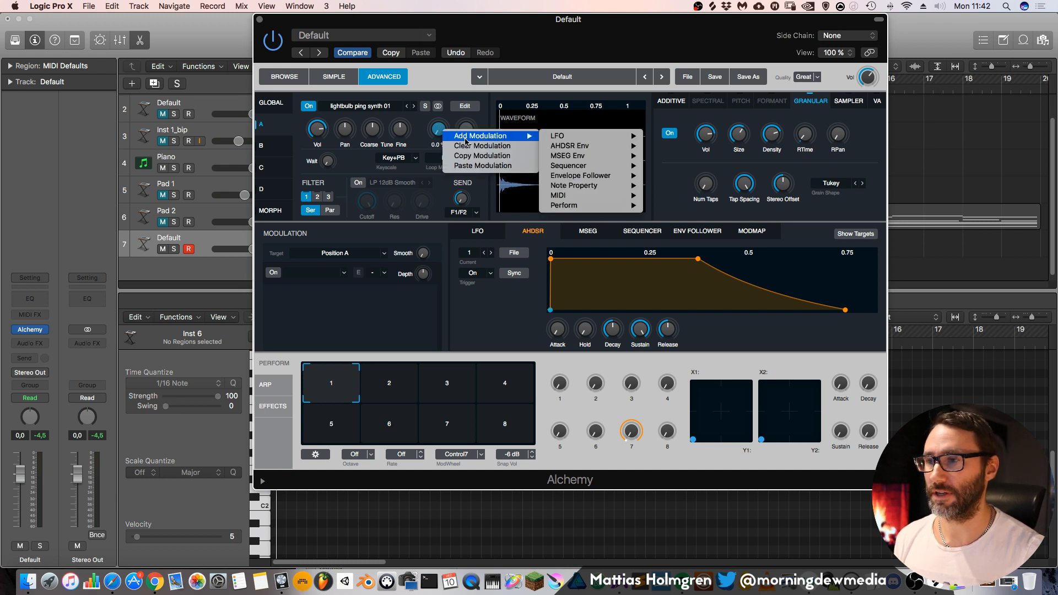
pyautogui.moveTo(579, 140)
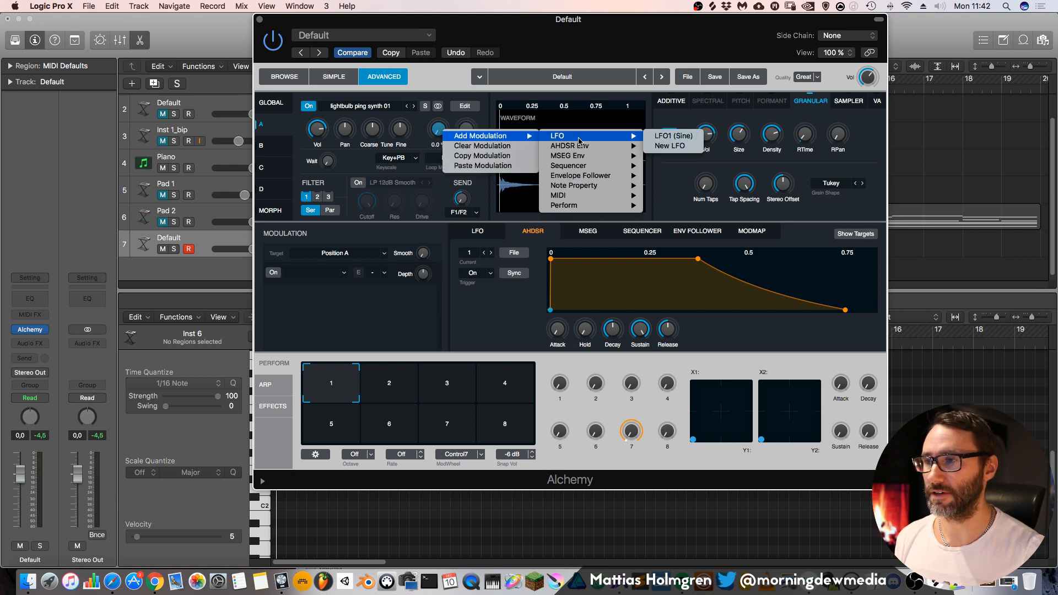
pyautogui.click(671, 137)
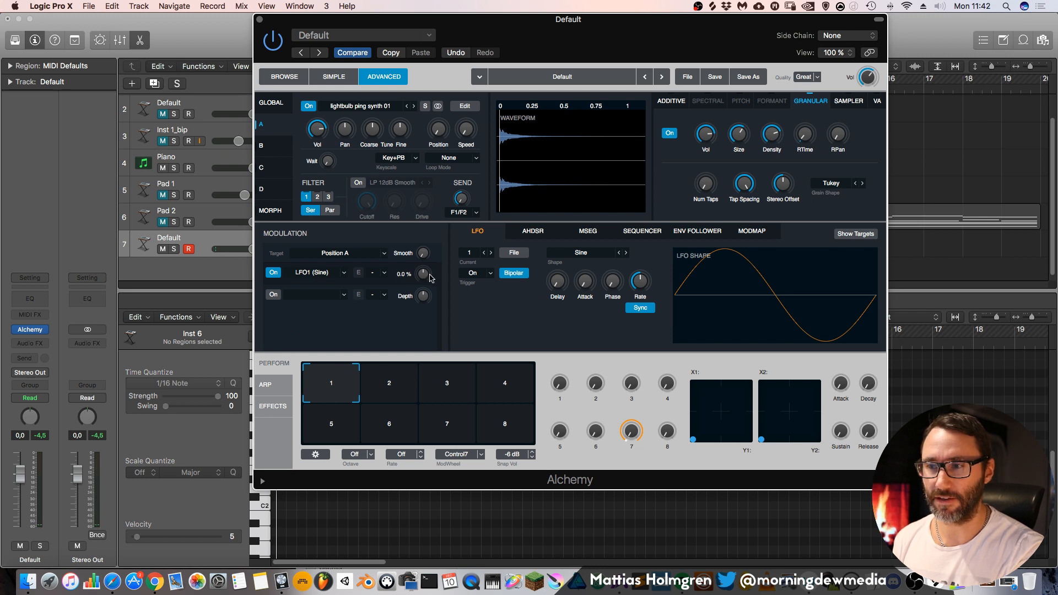
pyautogui.moveTo(423, 278); pyautogui.dragTo(426, 268)
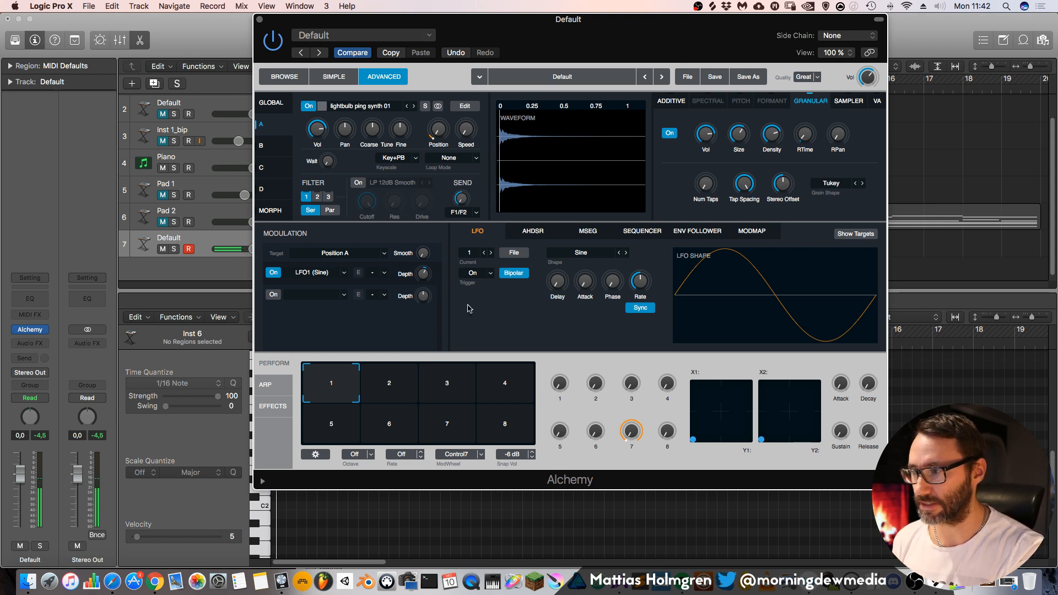
pyautogui.moveTo(641, 283)
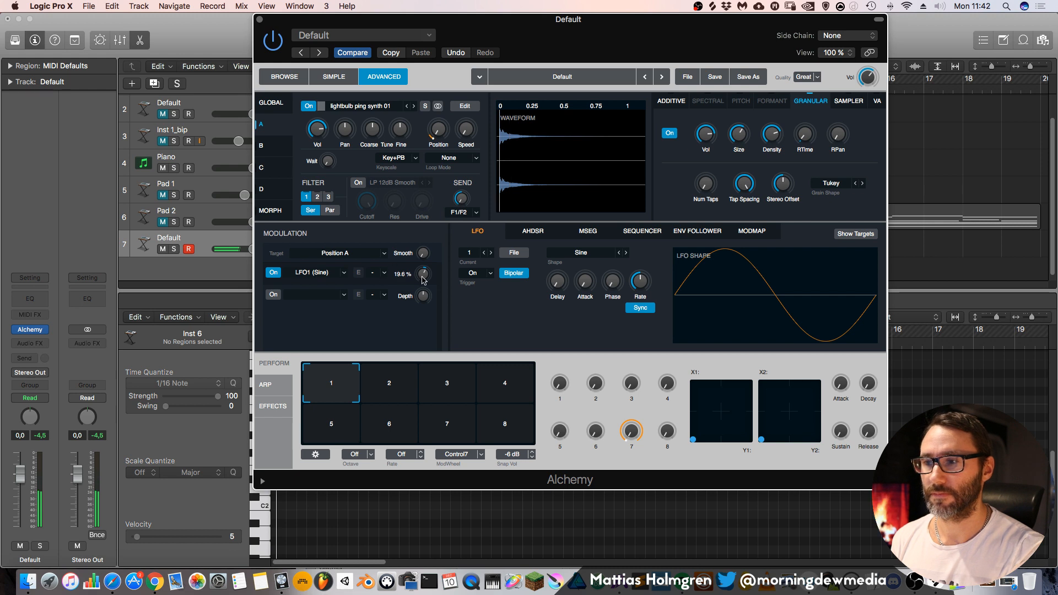
pyautogui.moveTo(442, 129)
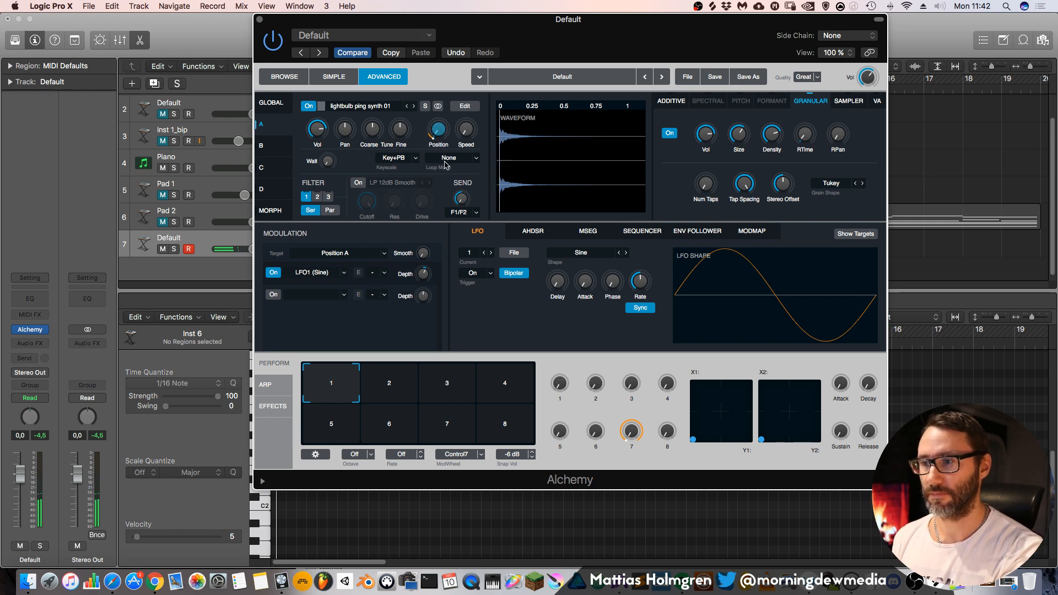
# Shape AHDSR 1 with a 0.021 s attack, a short hold and a longer release, and adjust the output volume
pyautogui.click(534, 232)
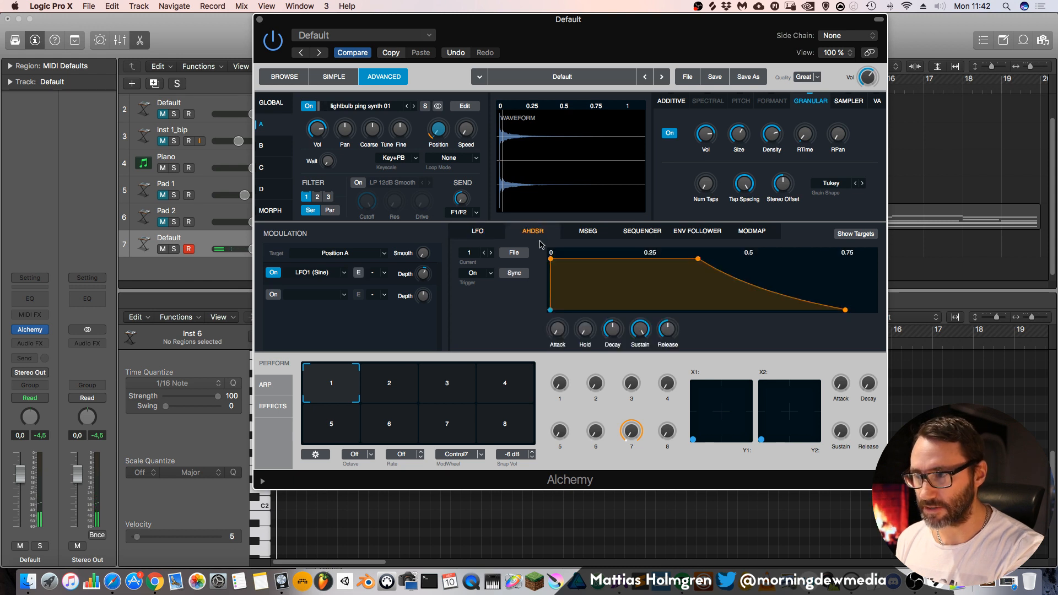
pyautogui.moveTo(550, 258); pyautogui.dragTo(558, 258)
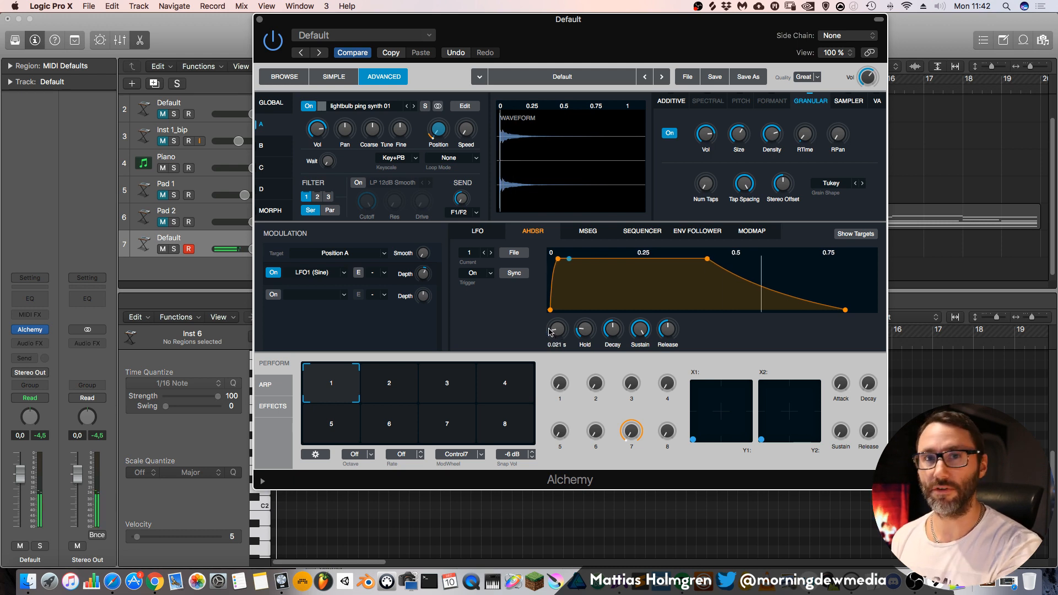
pyautogui.click(867, 78)
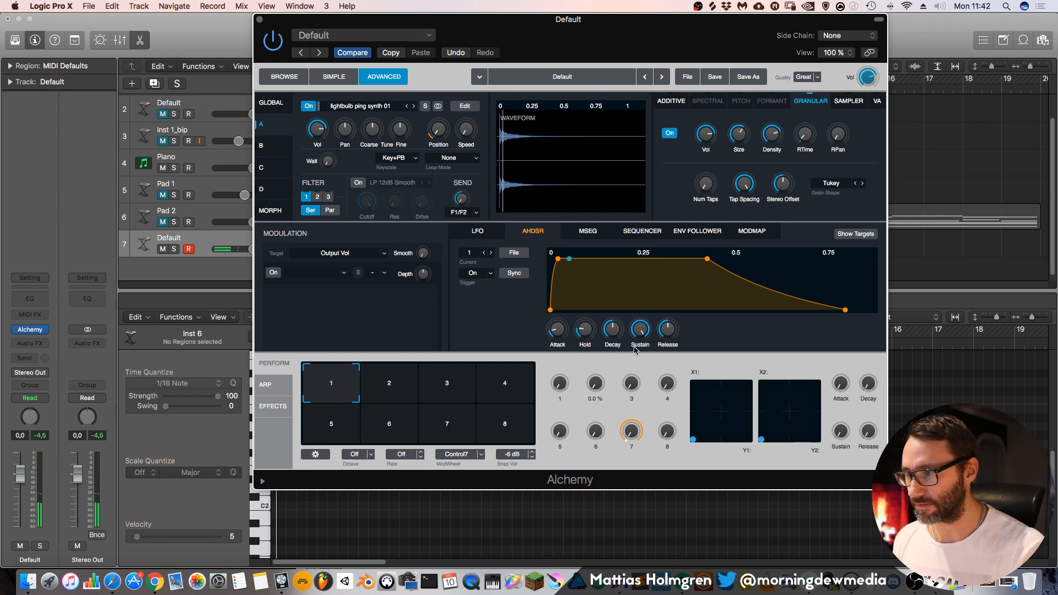
pyautogui.moveTo(669, 331); pyautogui.dragTo(673, 326)
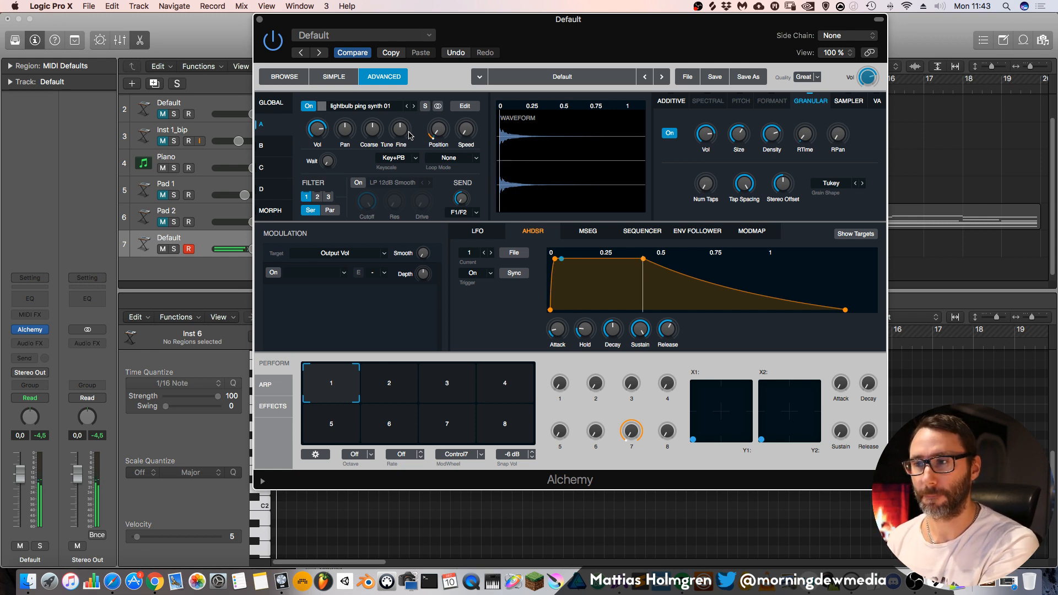
# Try out source A's speed and number of taps, and raise its granular random pan (RPan) to maximum
pyautogui.moveTo(469, 132)
pyautogui.mouseDown()
pyautogui.moveTo(469, 96)
pyautogui.moveTo(470, 127)
pyautogui.mouseUp()
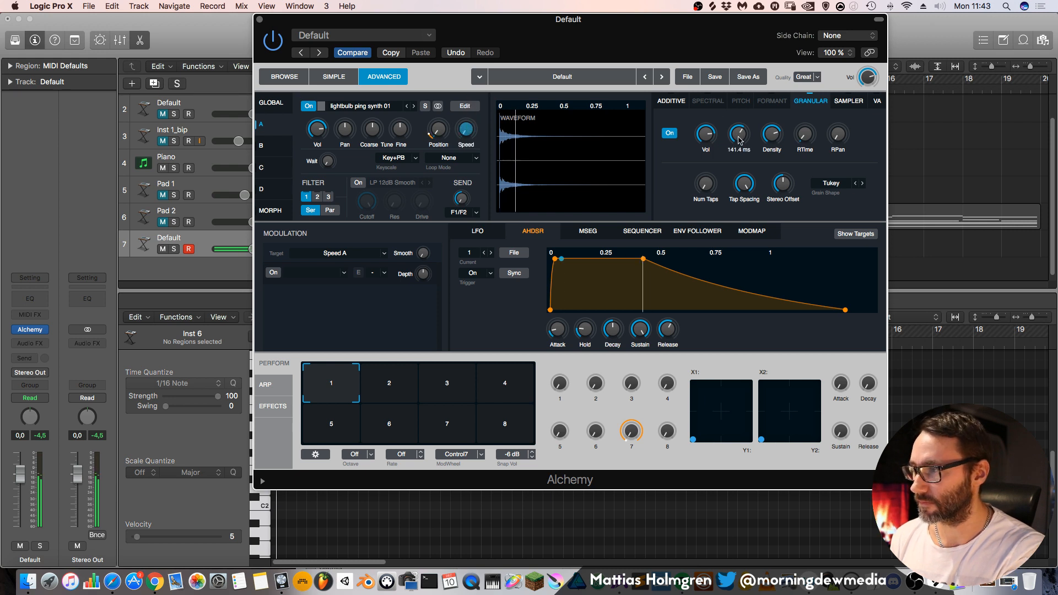
pyautogui.click(705, 184)
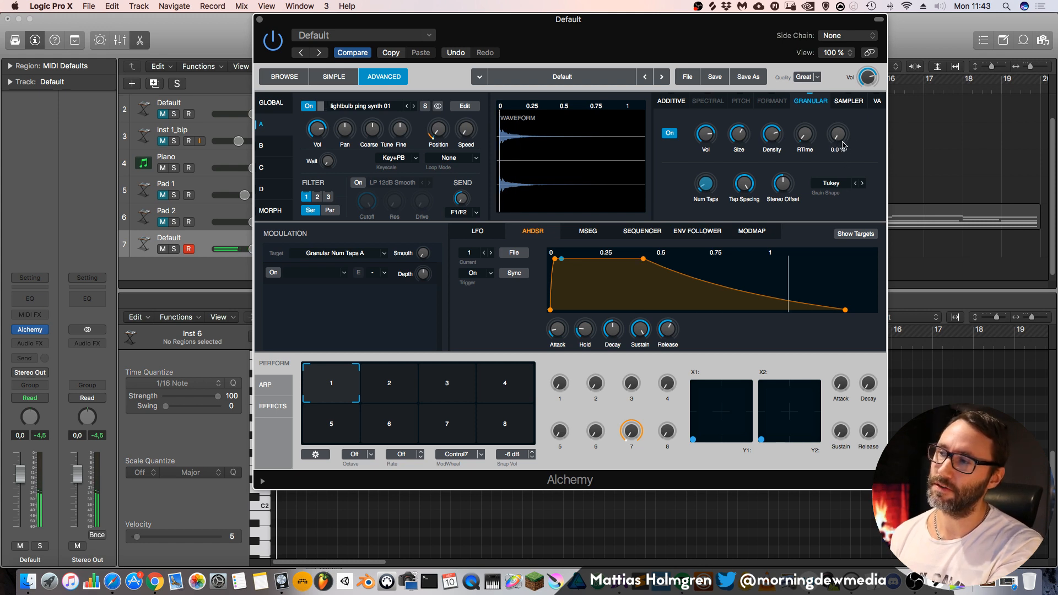
pyautogui.moveTo(838, 135)
pyautogui.mouseDown()
pyautogui.moveTo(843, 86)
pyautogui.moveTo(839, 143)
pyautogui.moveTo(841, 116)
pyautogui.mouseUp()
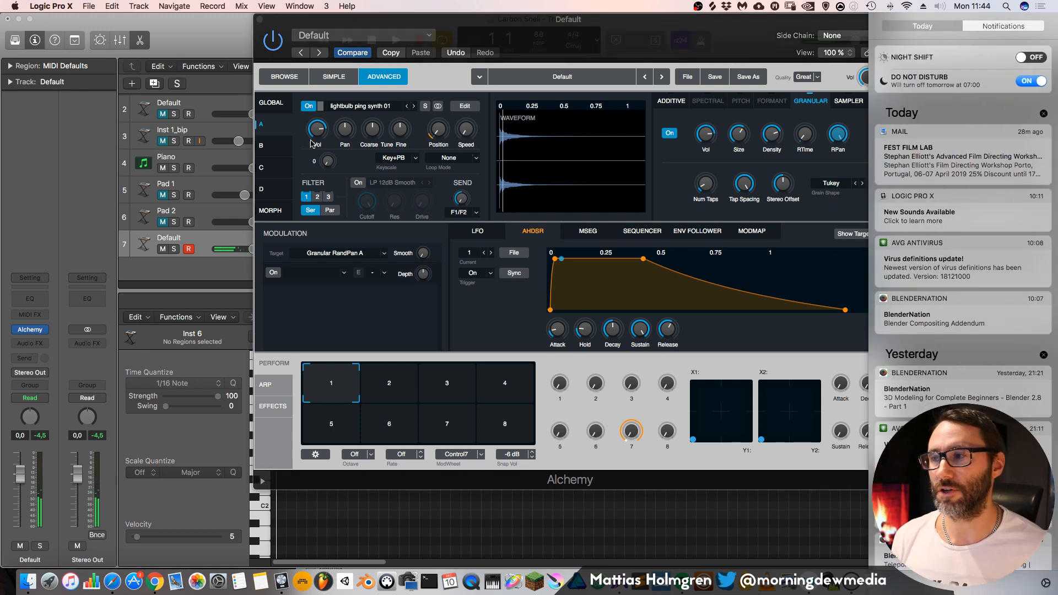
# Turn on source B and load the basic Sine virtual analog waveform into it
pyautogui.moveTo(700, 16); pyautogui.dragTo(698, 10)
pyautogui.click(259, 146)
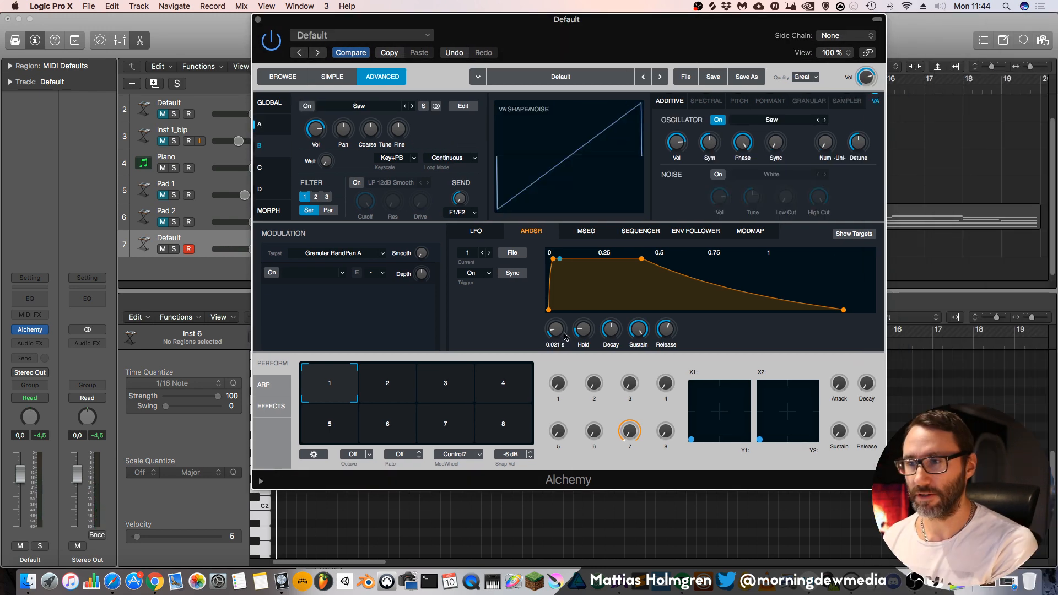
pyautogui.click(307, 106)
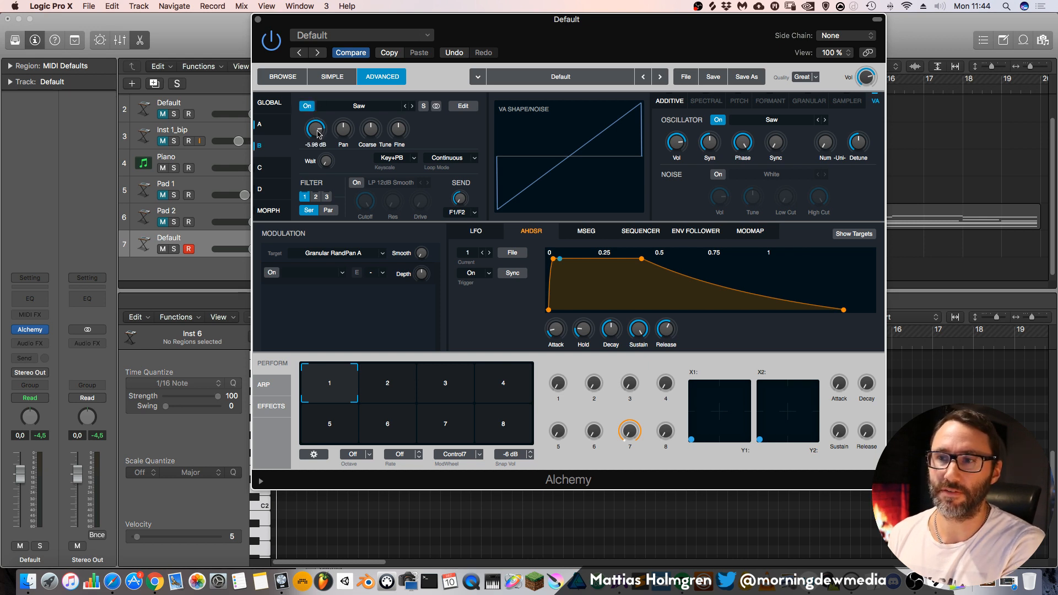
pyautogui.click(371, 106)
pyautogui.moveTo(380, 133)
pyautogui.moveTo(485, 132)
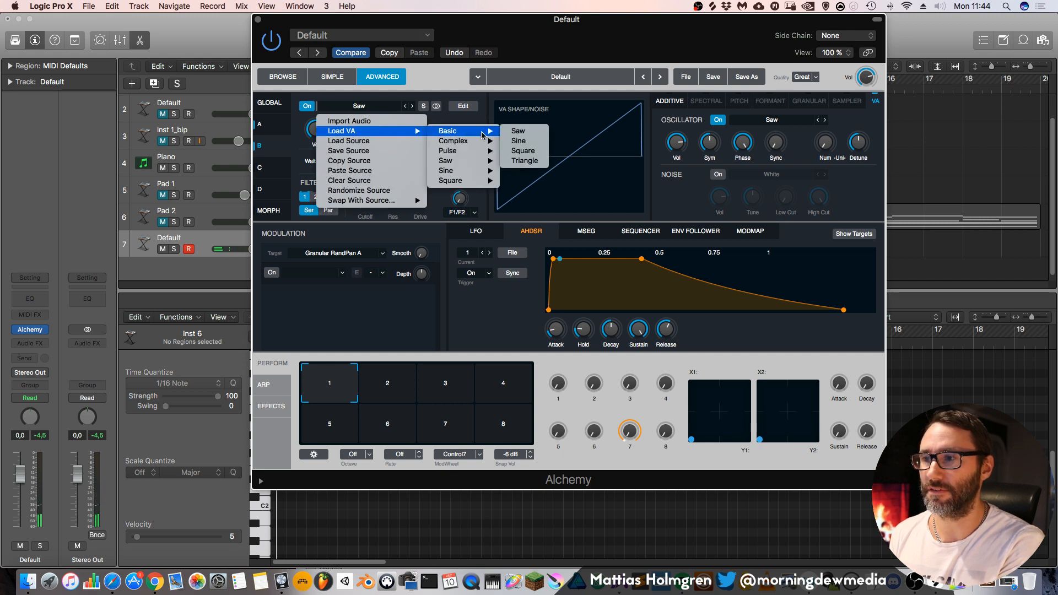
pyautogui.click(529, 142)
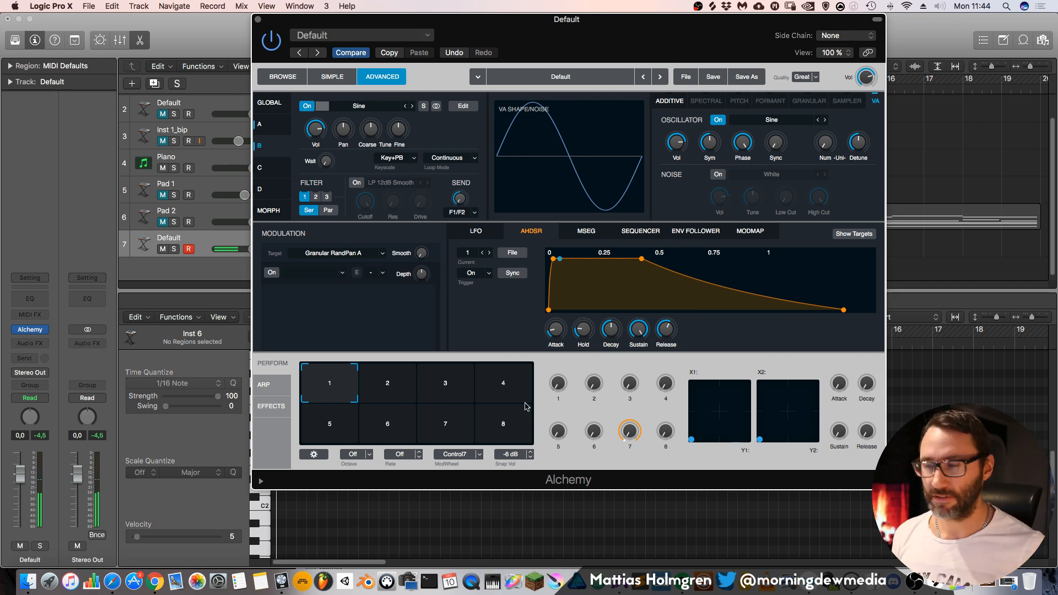
# Insert a Channel EQ on the Default track, check the sound's spectrum in its analyzer and close the EQ window
pyautogui.click(30, 298)
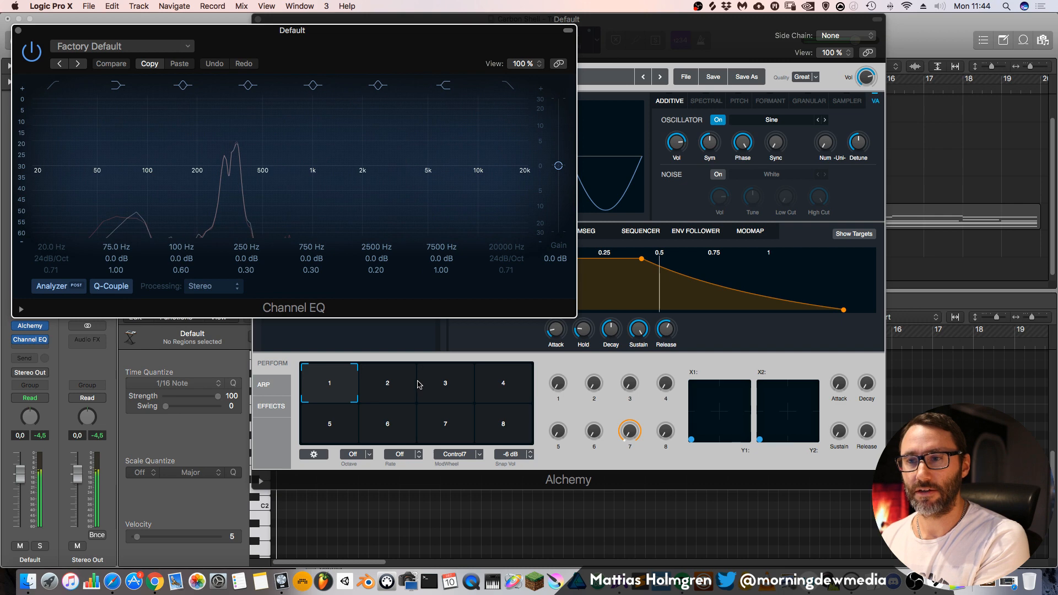
pyautogui.moveTo(20, 33); pyautogui.dragTo(387, 95)
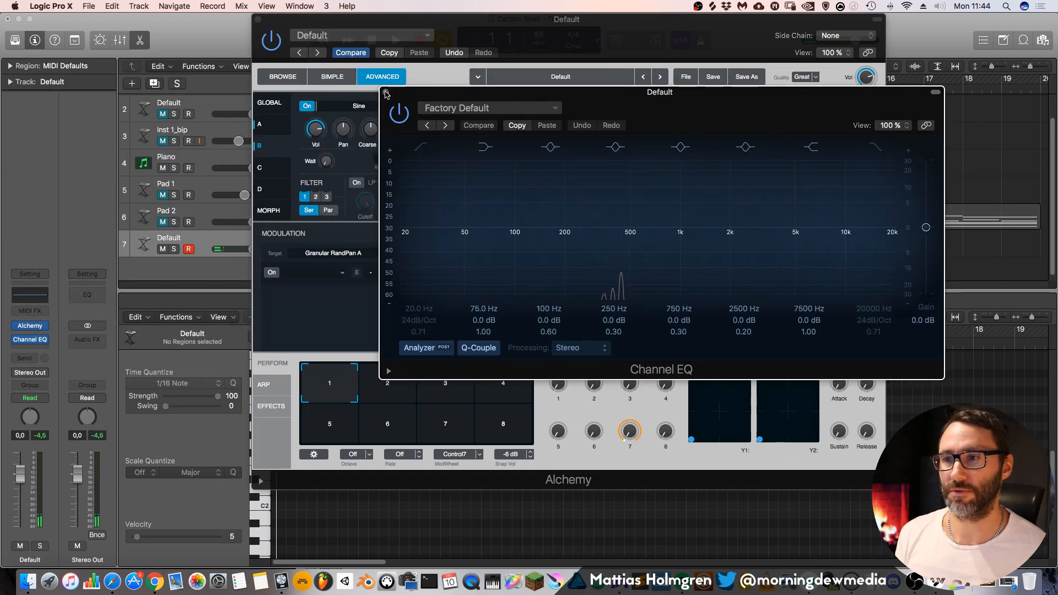
pyautogui.click(387, 92)
# Turn off source A to leave source B's sine playing alone, and show the Channel EQ beside the Alchemy window
pyautogui.click(270, 130)
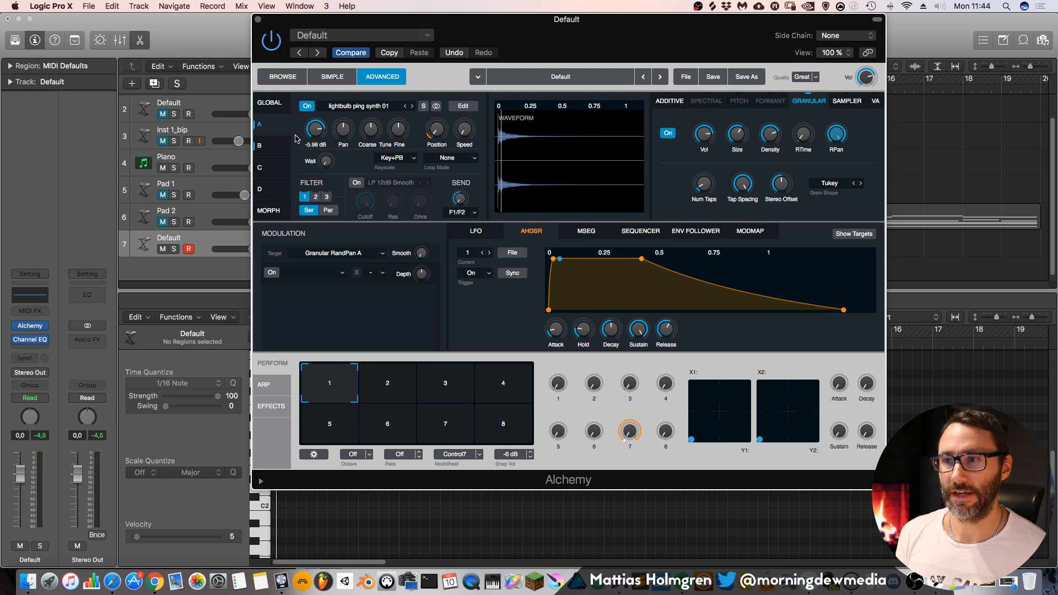
pyautogui.click(308, 106)
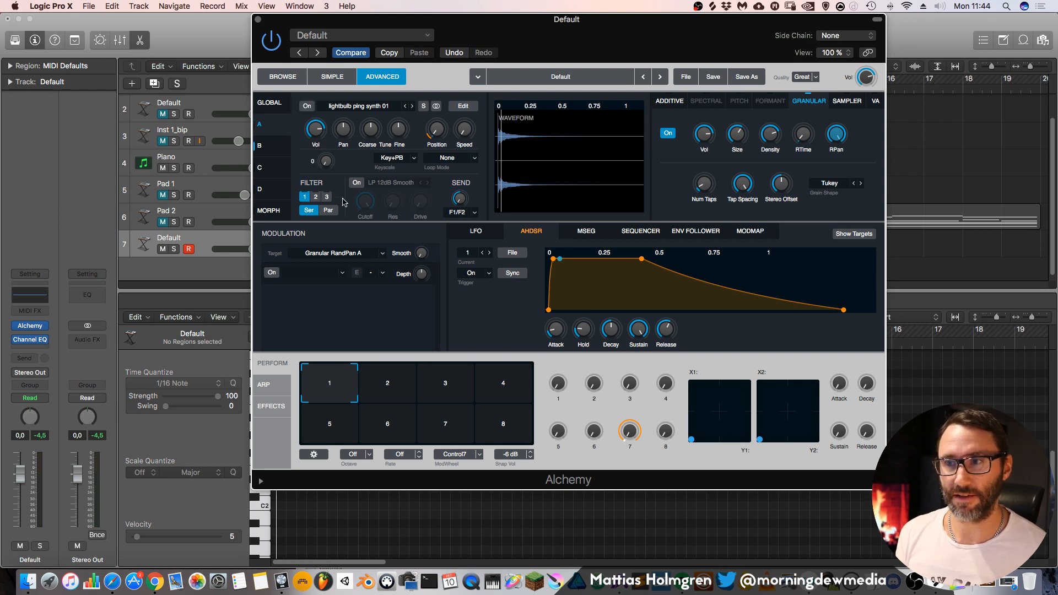
pyautogui.click(267, 148)
pyautogui.moveTo(484, 21); pyautogui.dragTo(528, 20)
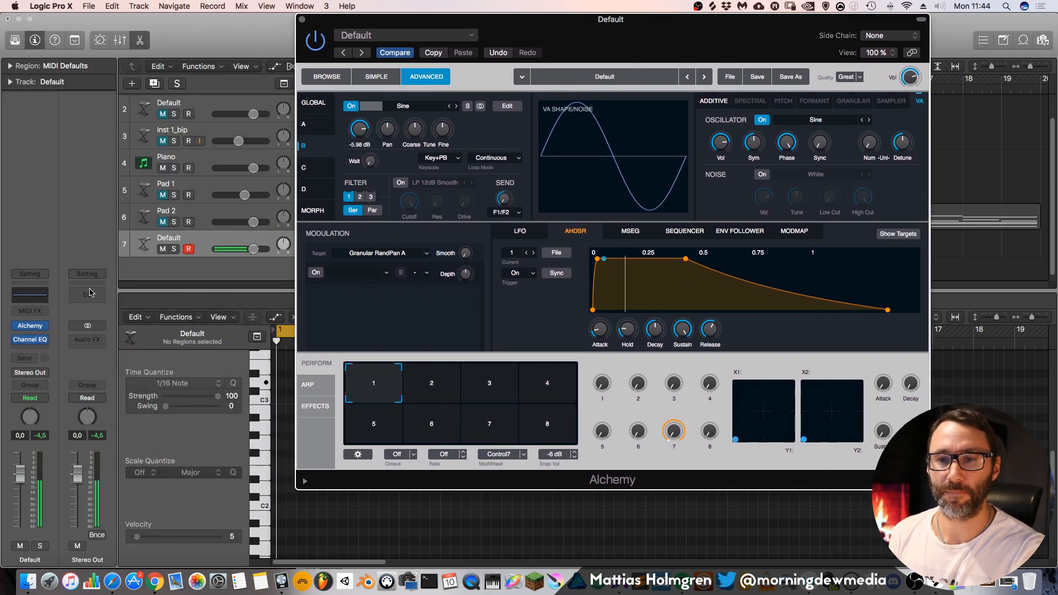
pyautogui.click(30, 340)
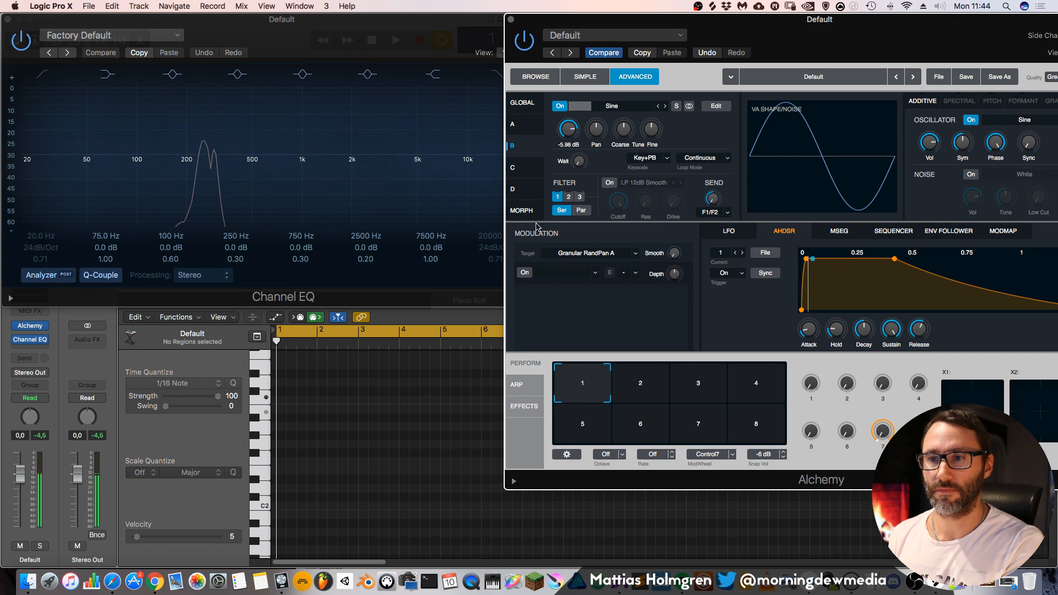
# Move the Alchemy window fully into view, turn on source B's first filter and set its type to FM
pyautogui.moveTo(775, 19); pyautogui.dragTo(577, 19)
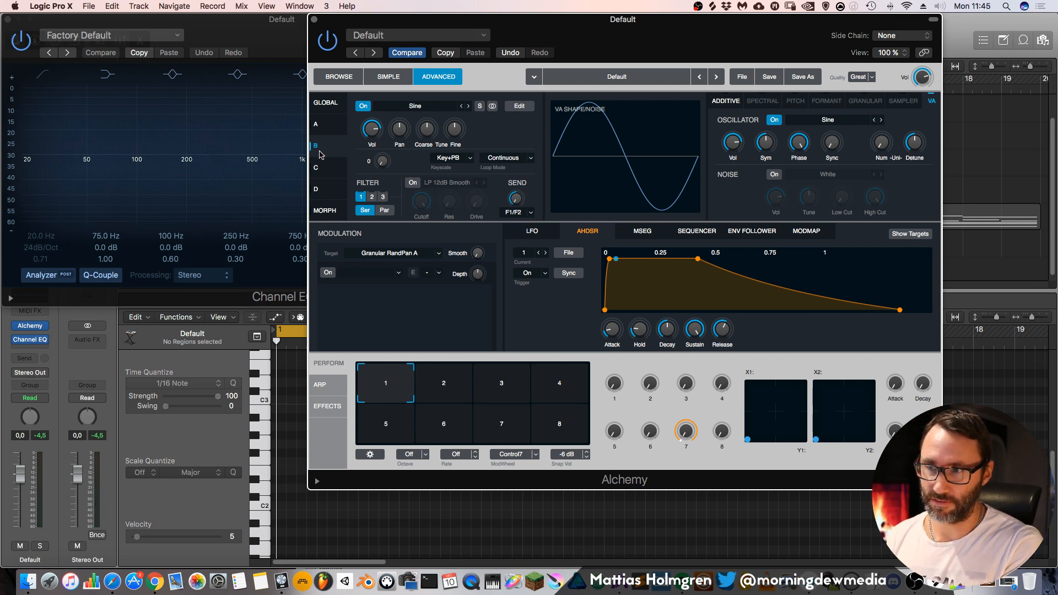
pyautogui.click(412, 184)
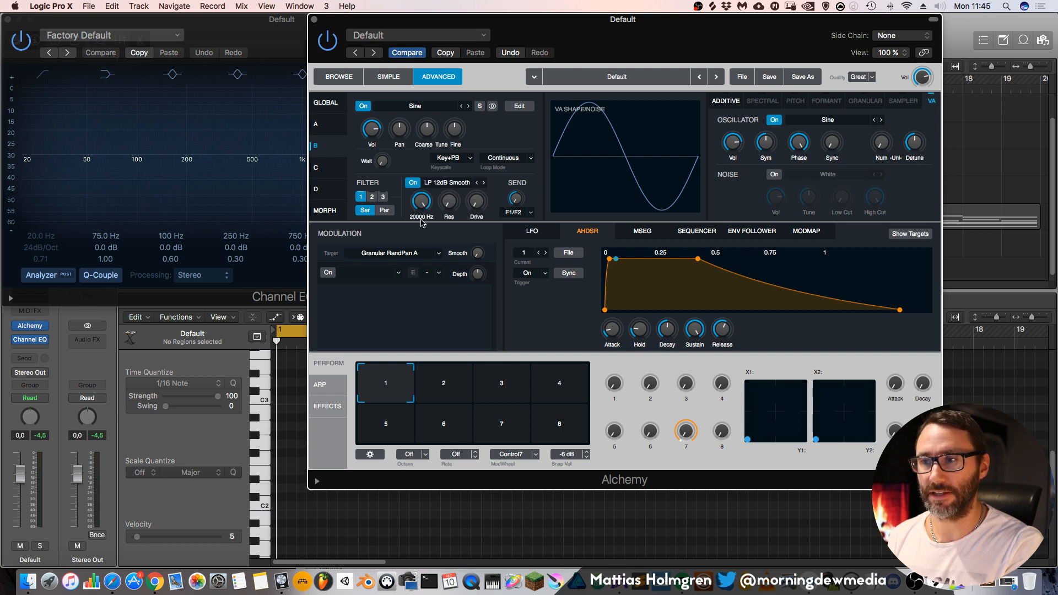
pyautogui.click(446, 184)
pyautogui.moveTo(478, 559)
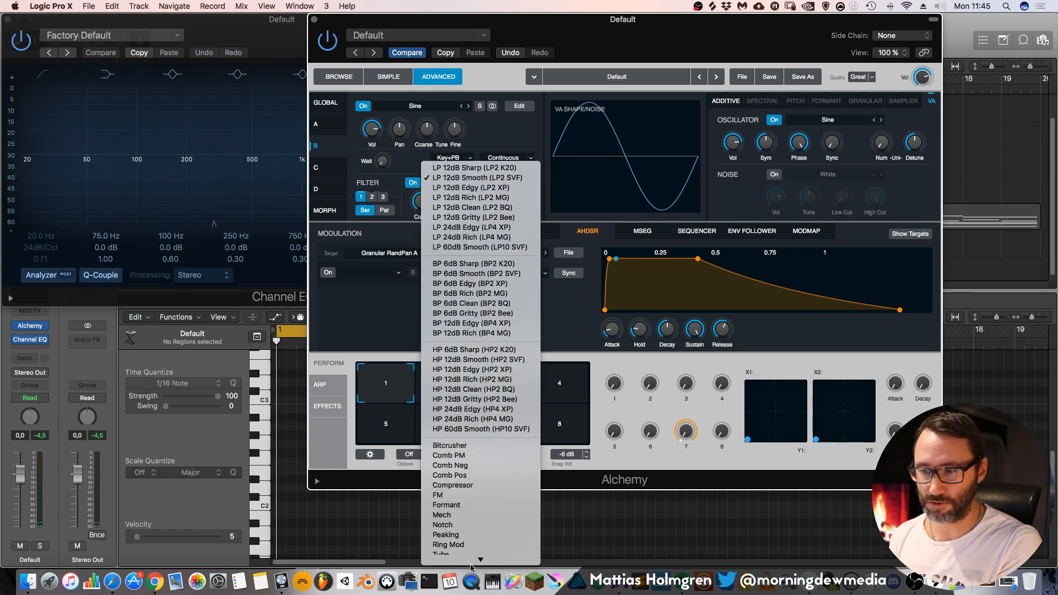
pyautogui.click(477, 490)
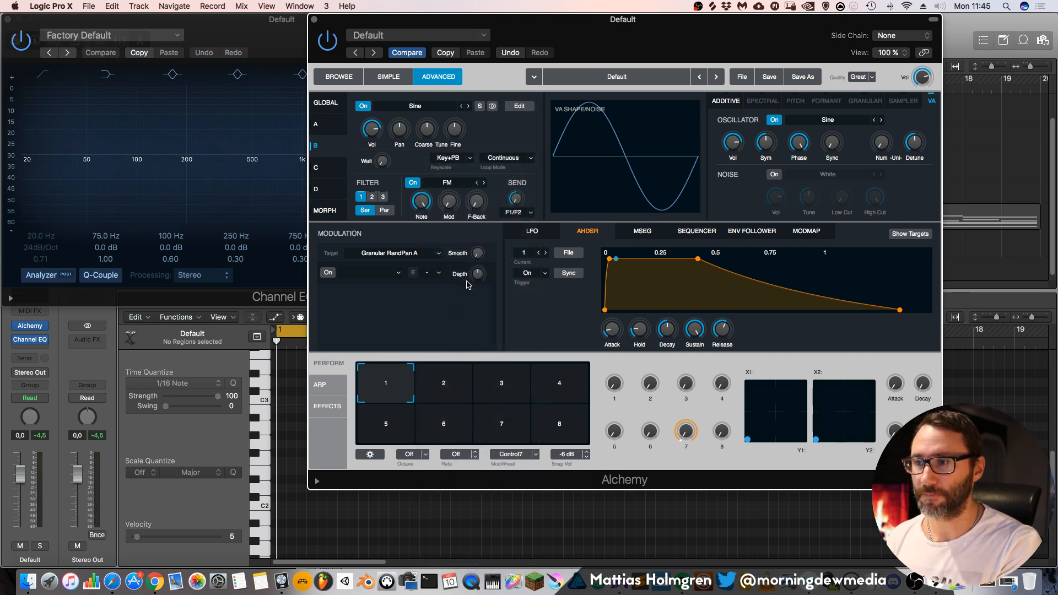
# Lower source B's FM filter note to C 2 and modulate it with the KeyFollow note property at a raised depth
pyautogui.click(421, 203)
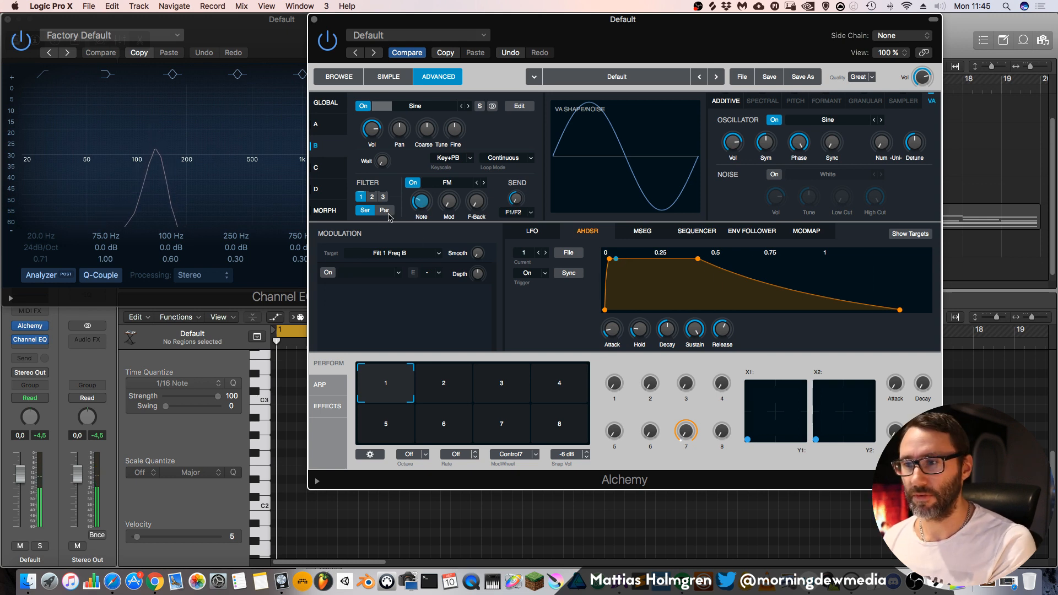
pyautogui.rightClick(422, 204)
pyautogui.moveTo(479, 211)
pyautogui.moveTo(574, 211)
pyautogui.moveTo(590, 262)
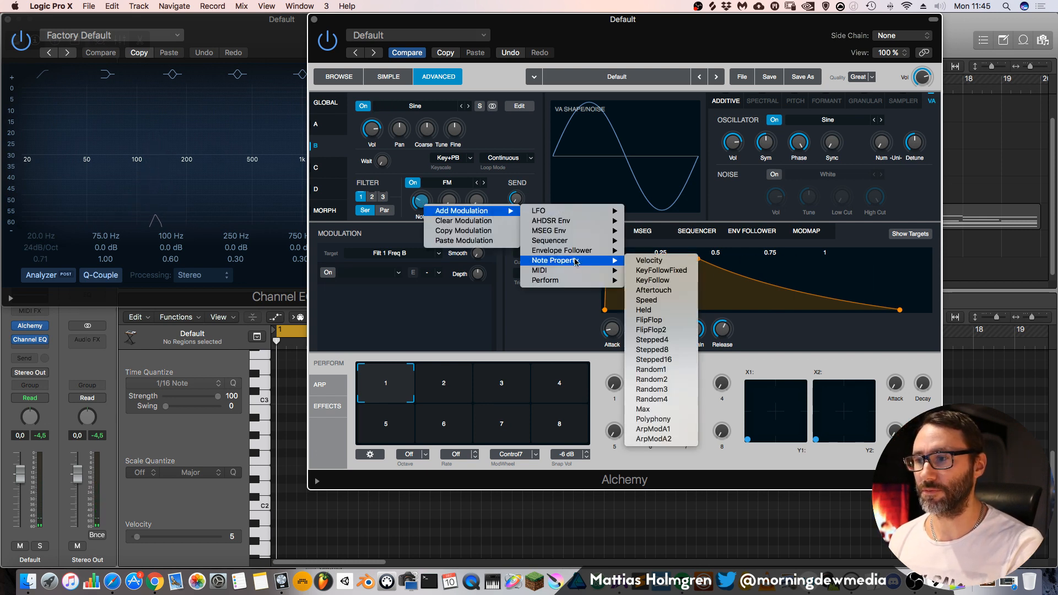
pyautogui.click(653, 280)
pyautogui.moveTo(479, 281); pyautogui.dragTo(478, 276)
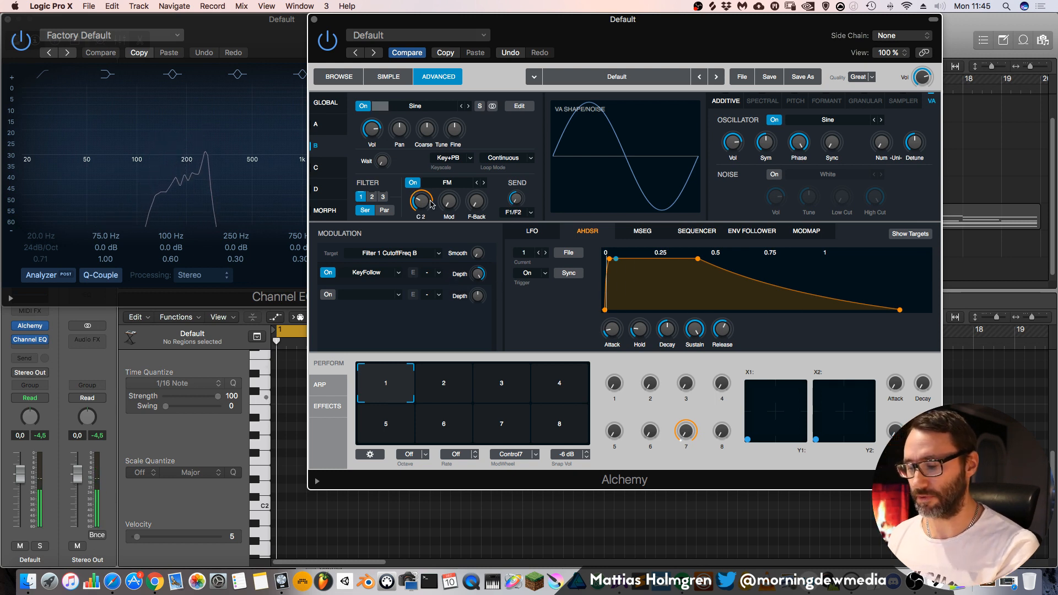
# With the Channel EQ analyzer in view, raise the FM filter's F-Back and set its Mod amount to 24.7%
pyautogui.click(448, 202)
pyautogui.moveTo(450, 182); pyautogui.dragTo(450, 181)
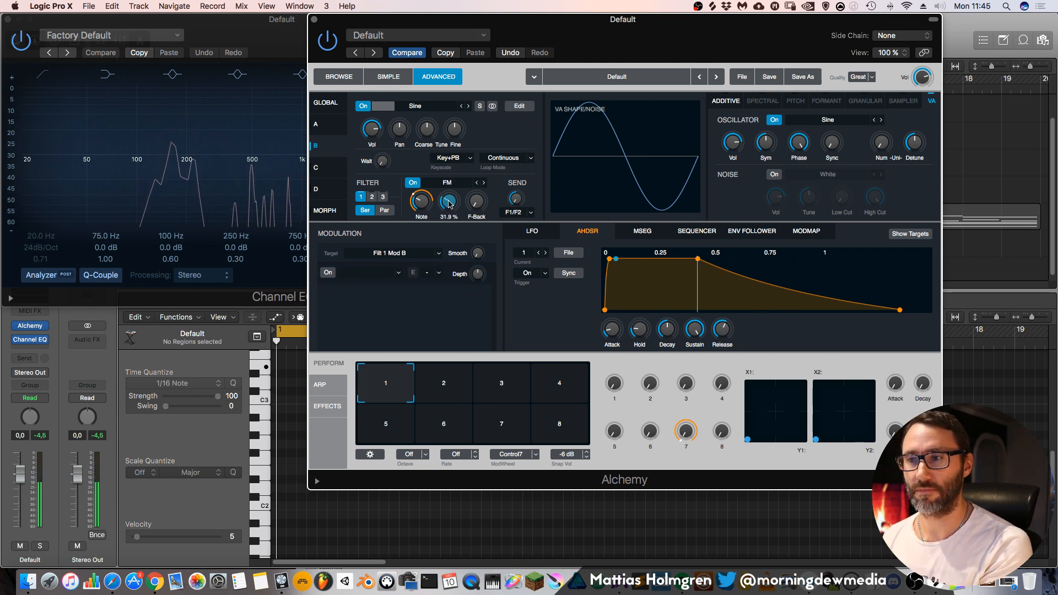
pyautogui.moveTo(528, 26); pyautogui.dragTo(681, 26)
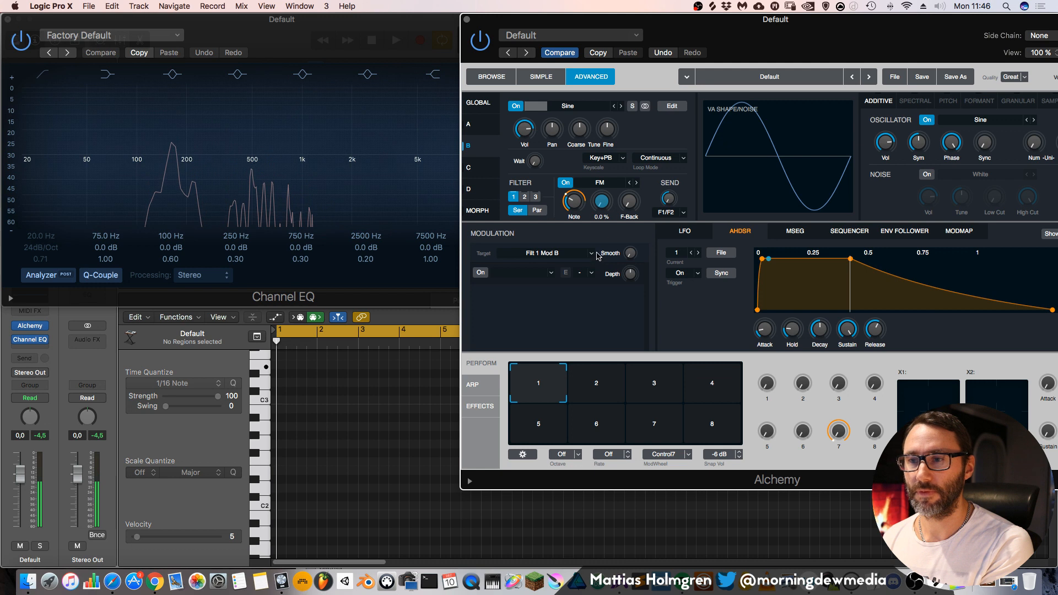
pyautogui.moveTo(600, 197); pyautogui.dragTo(605, 202)
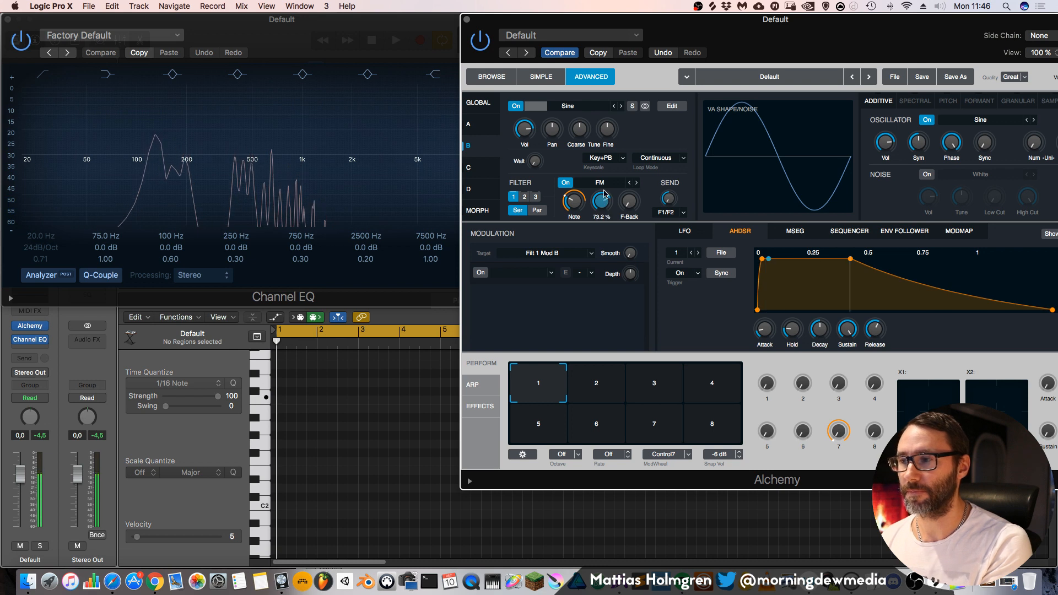
pyautogui.moveTo(629, 201); pyautogui.dragTo(629, 168)
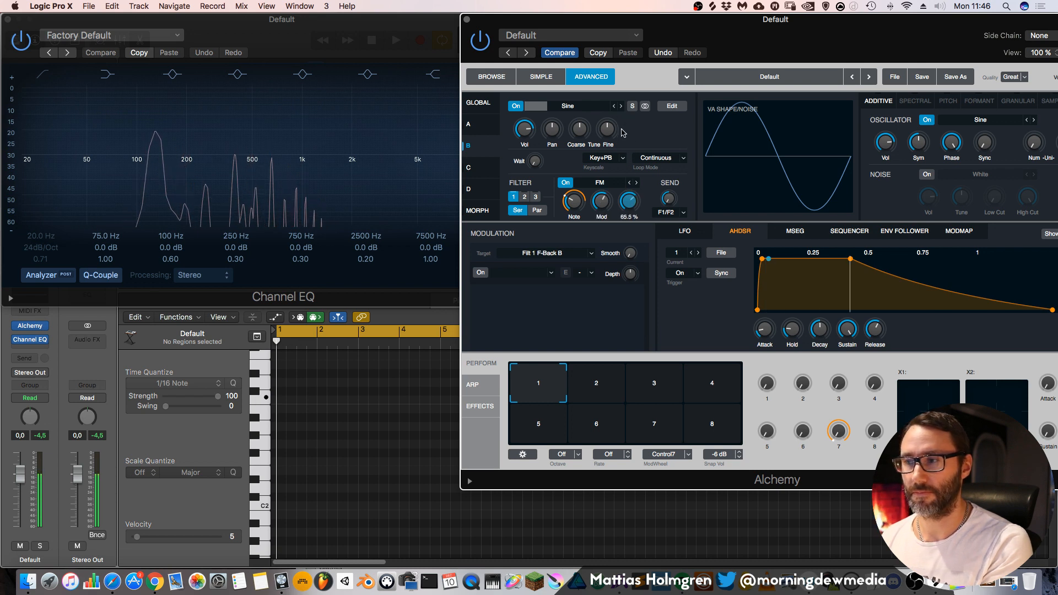
pyautogui.click(600, 203)
pyautogui.moveTo(599, 201); pyautogui.dragTo(587, 238)
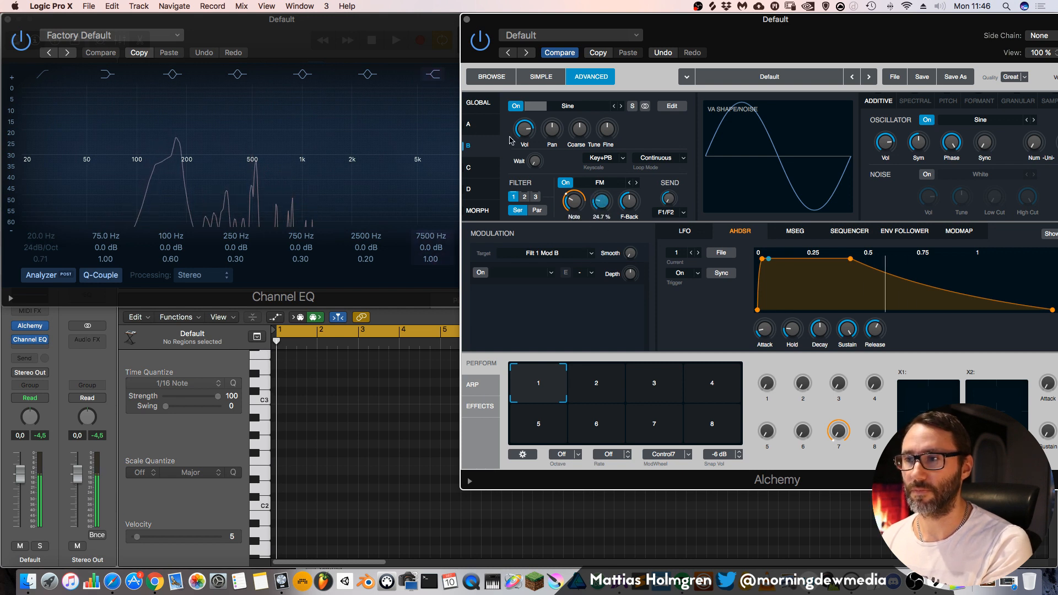
# Turn source A back on to layer it with the sine, and return to source B's settings
pyautogui.click(481, 131)
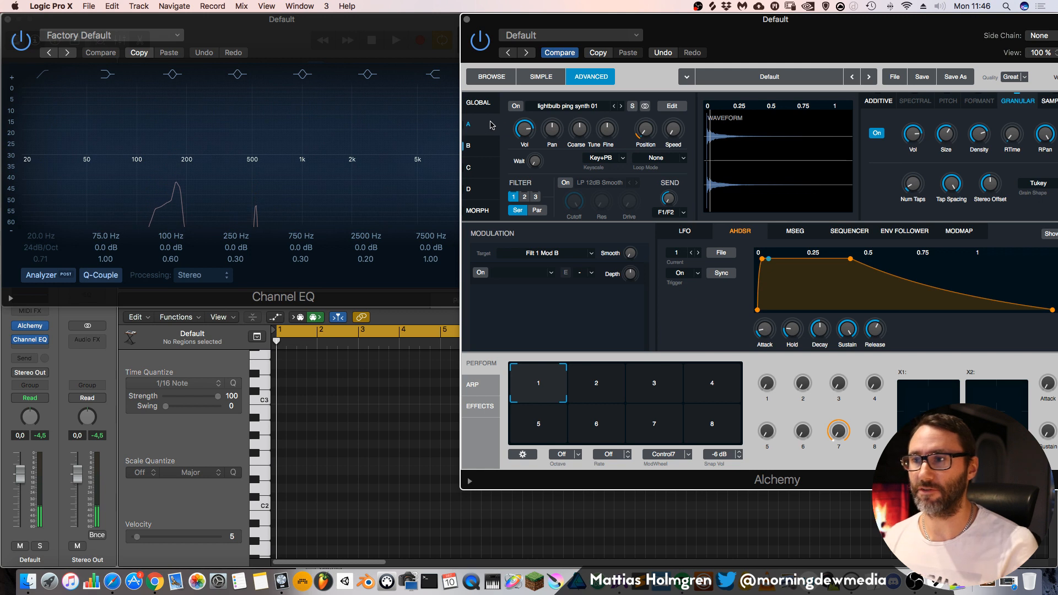
pyautogui.click(515, 106)
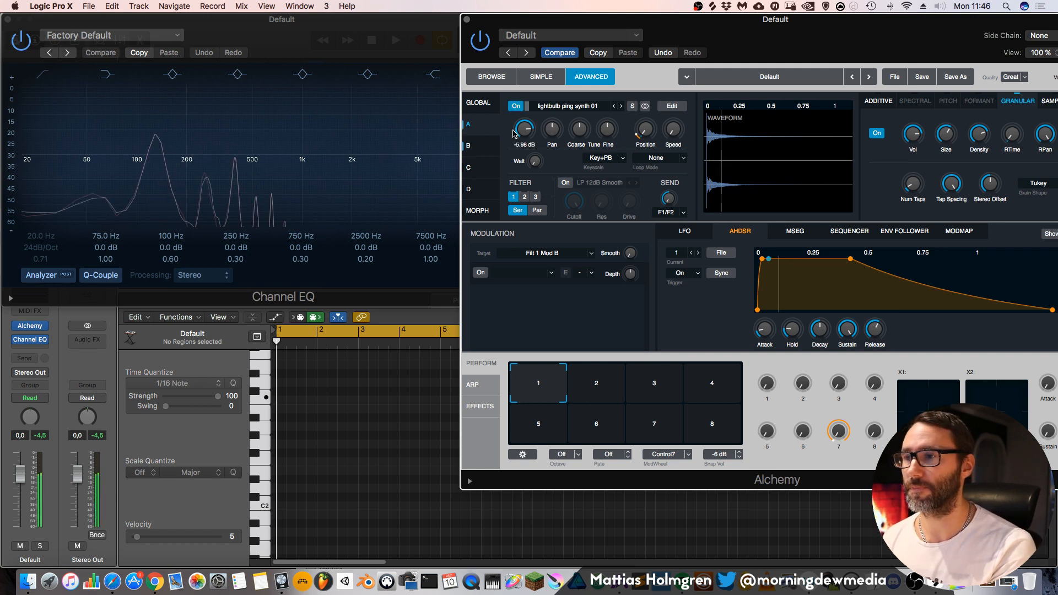
pyautogui.click(487, 148)
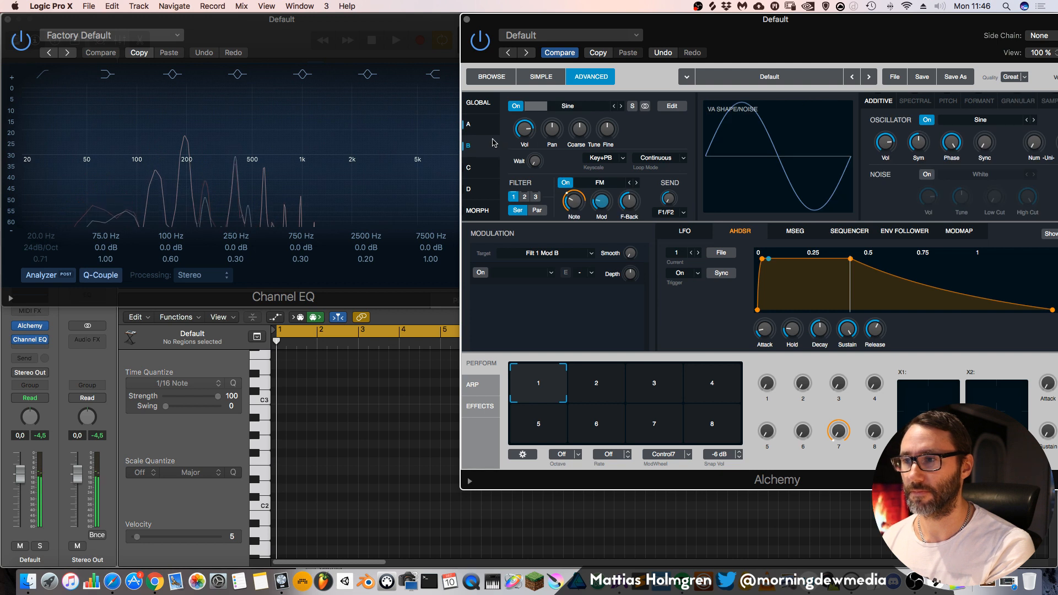
# Raise the note of source B's FM filter and lower source B's volume to about -27.2 dB
pyautogui.click(576, 201)
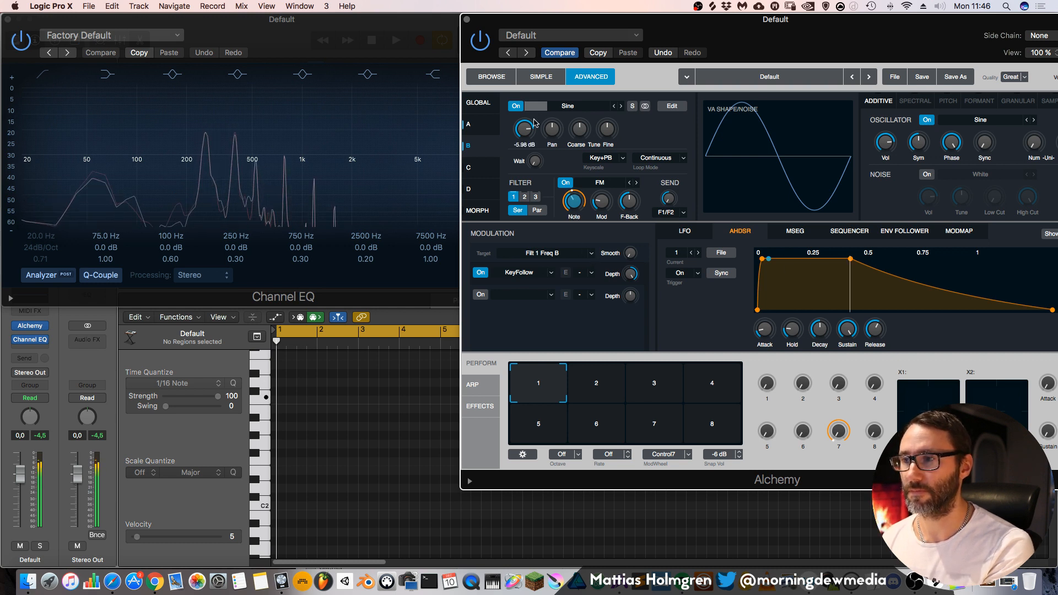
pyautogui.moveTo(524, 130); pyautogui.dragTo(524, 145)
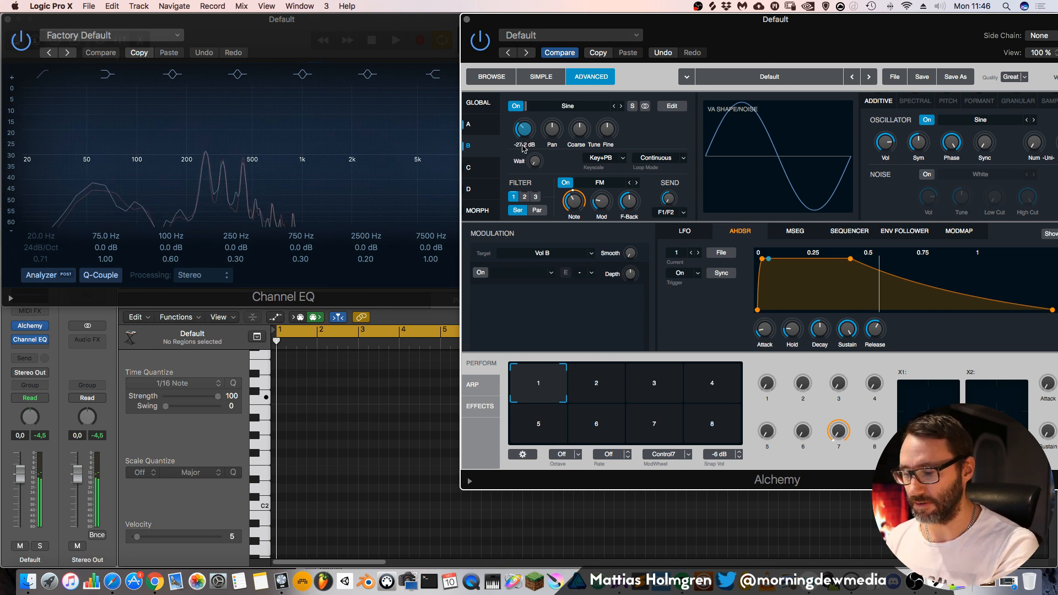
# Set the FM filter's Mod amount to 0% and assign a new LFO to modulate it
pyautogui.moveTo(602, 205)
pyautogui.mouseDown()
pyautogui.moveTo(603, 188)
pyautogui.moveTo(609, 209)
pyautogui.mouseUp()
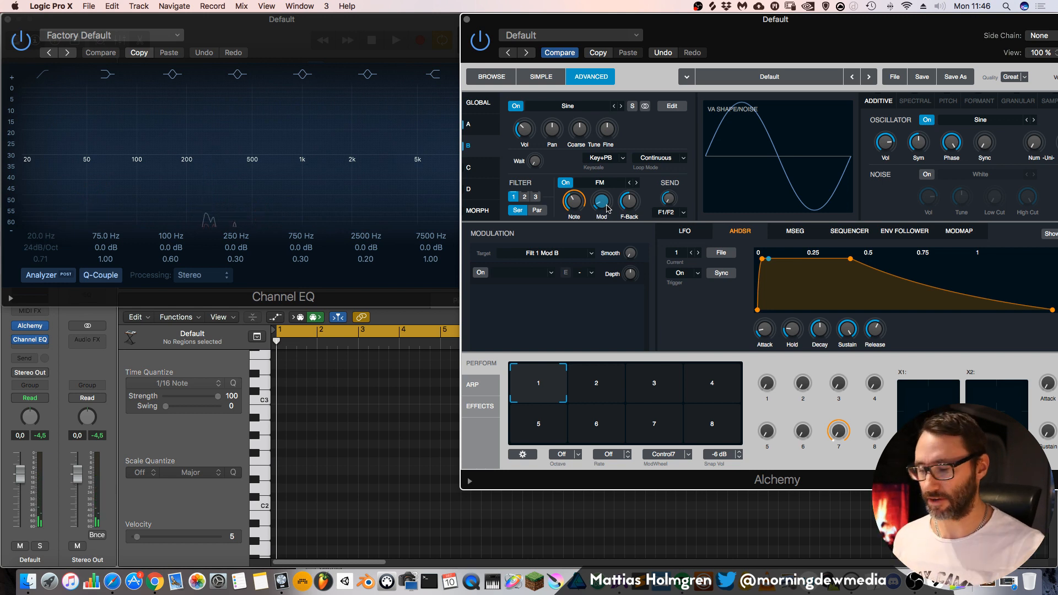
pyautogui.moveTo(598, 205)
pyautogui.mouseDown()
pyautogui.moveTo(598, 172)
pyautogui.moveTo(603, 223)
pyautogui.mouseUp()
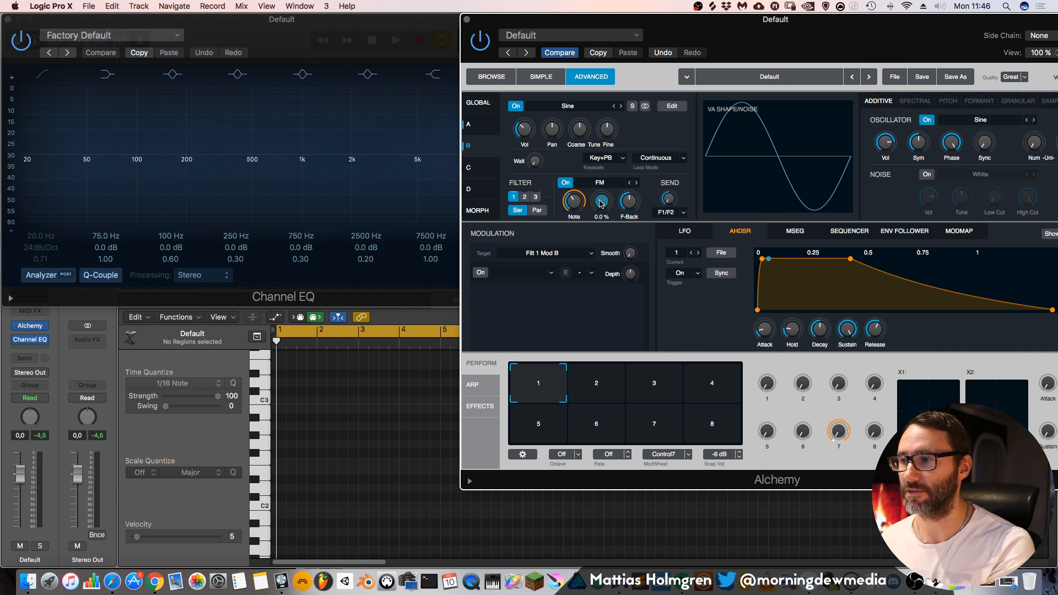
pyautogui.rightClick(601, 204)
pyautogui.click(600, 200)
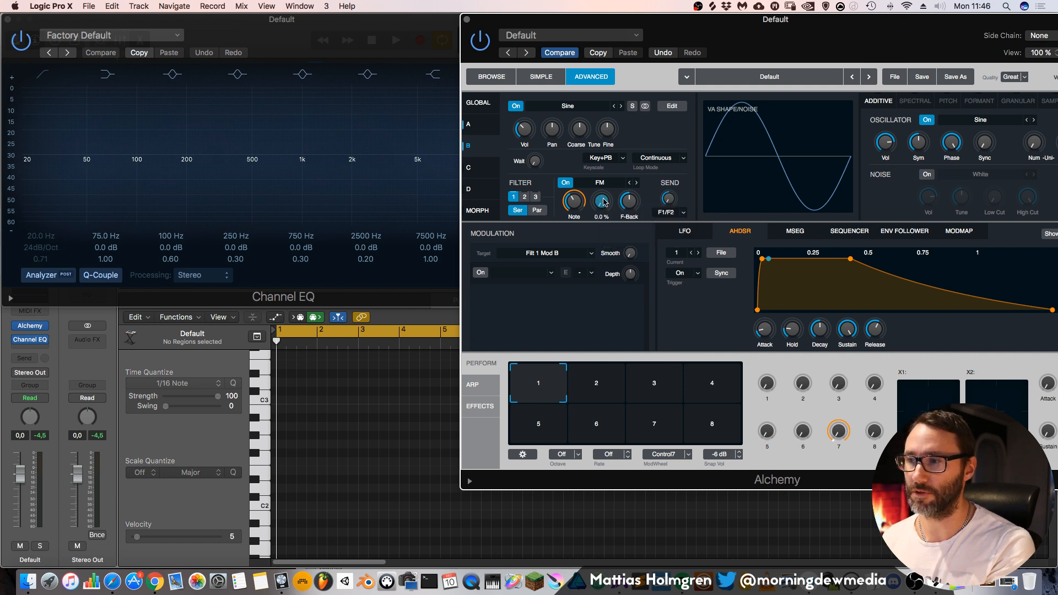
pyautogui.rightClick(604, 202)
pyautogui.moveTo(664, 209)
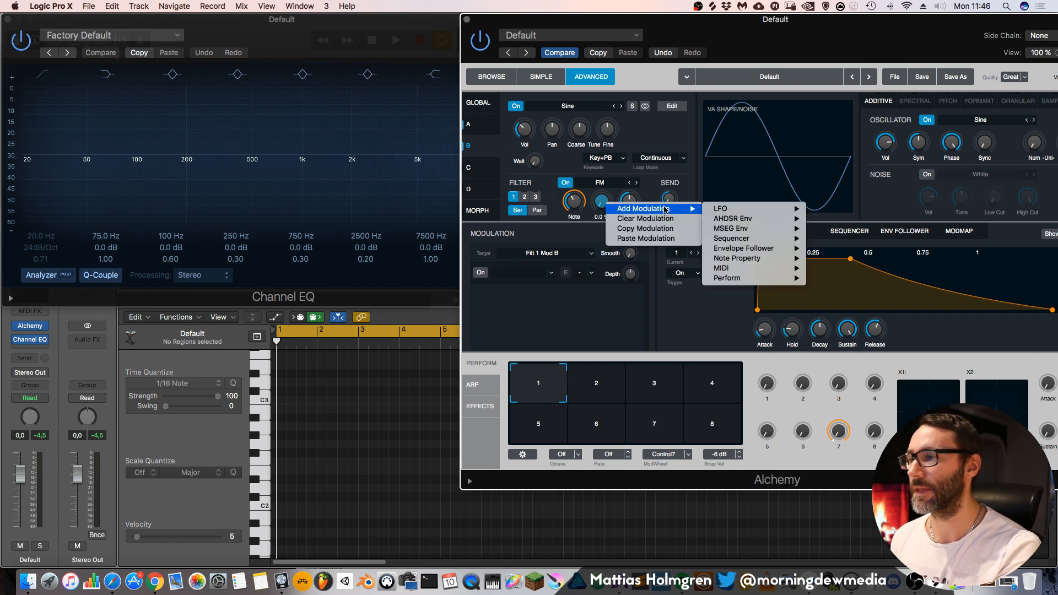
pyautogui.moveTo(733, 208)
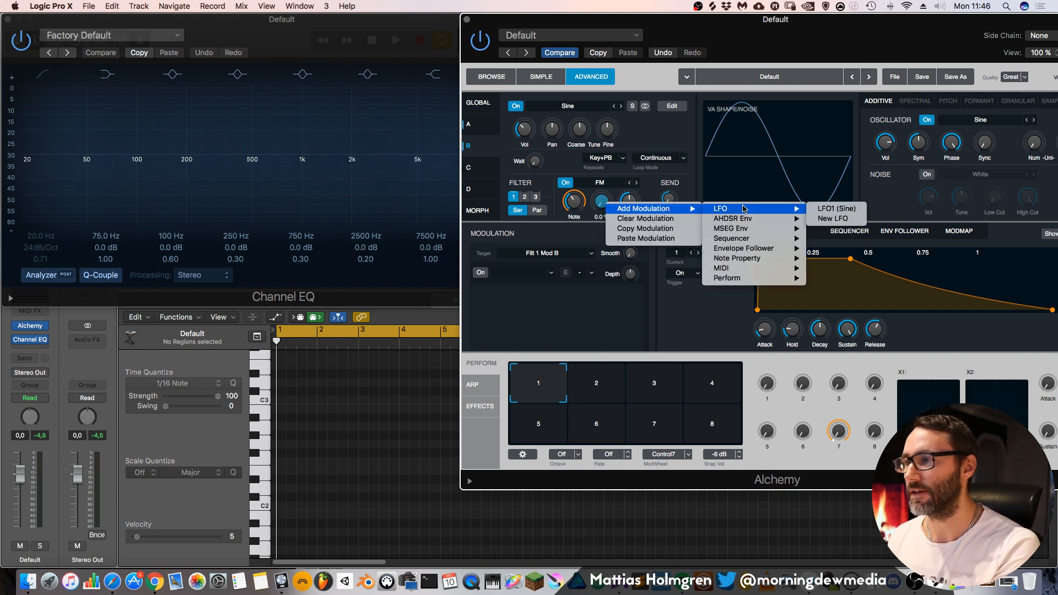
pyautogui.click(834, 219)
# Raise the depth of the new LFO on the FM Mod, turn off its Bipolar mode and set Mod to 3.81%
pyautogui.moveTo(630, 273); pyautogui.dragTo(631, 269)
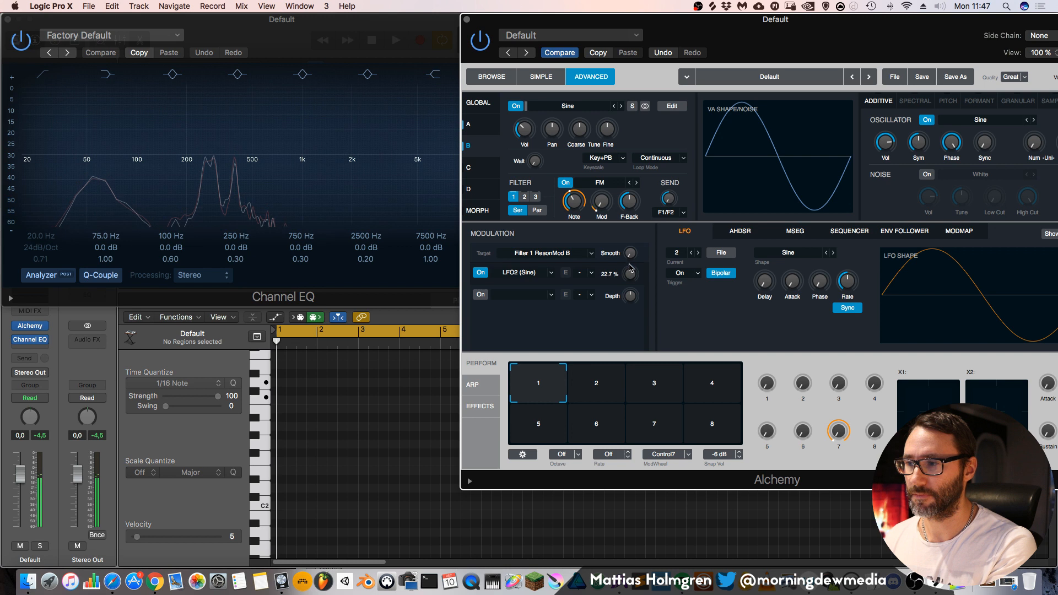
pyautogui.click(728, 274)
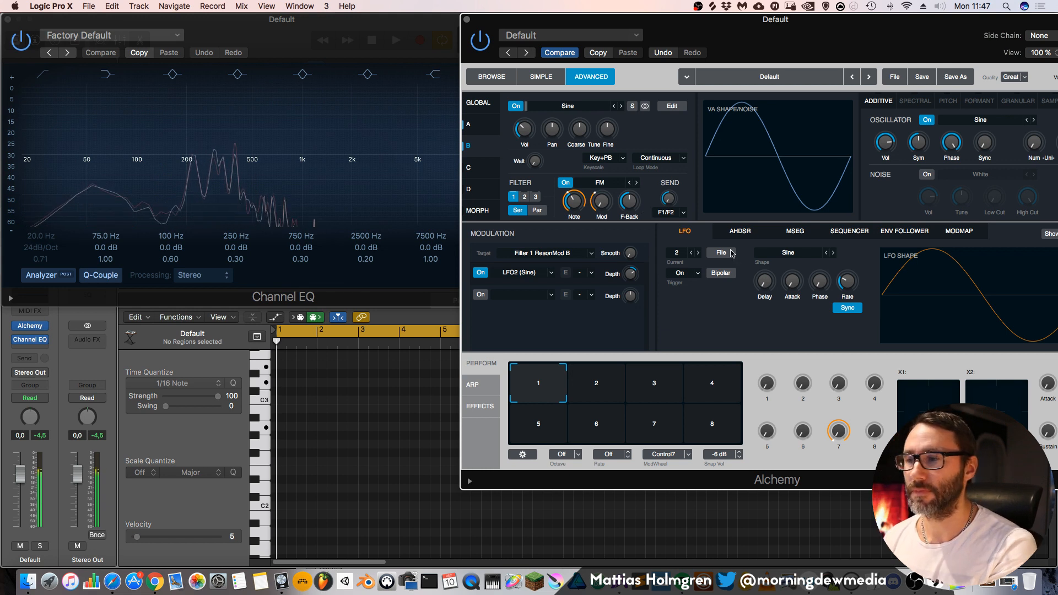
pyautogui.click(602, 202)
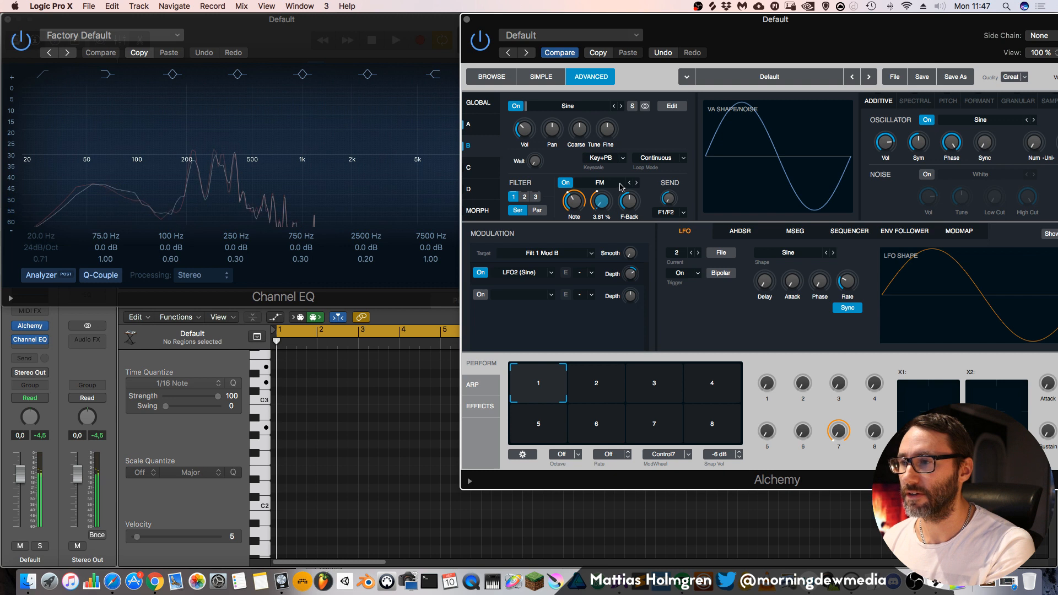
# Examine the global Filter 1 cutoff and compare it with the individual filter sections of sources A and B
pyautogui.click(482, 107)
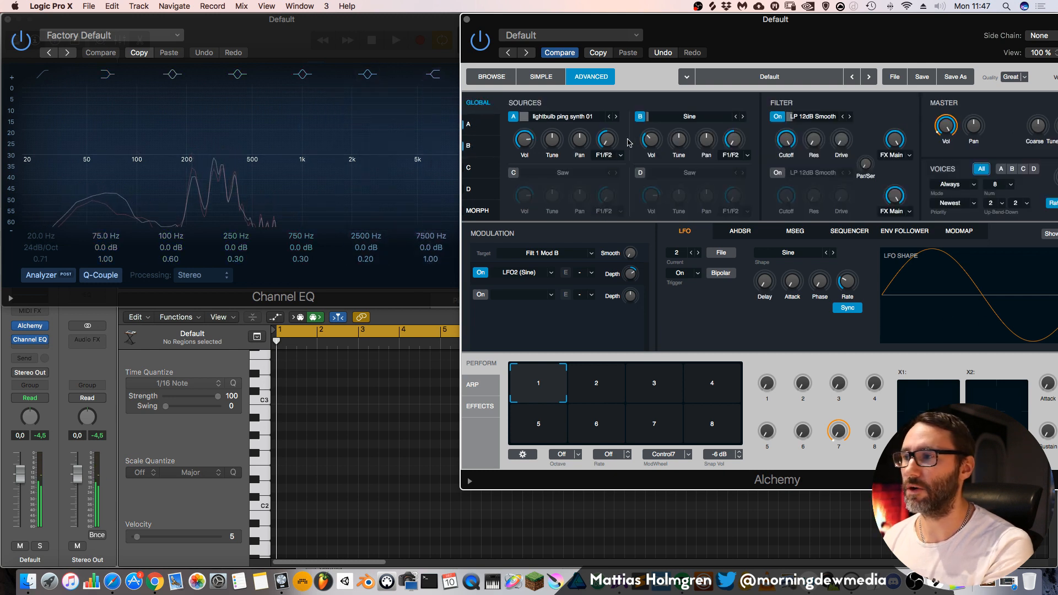
pyautogui.click(787, 138)
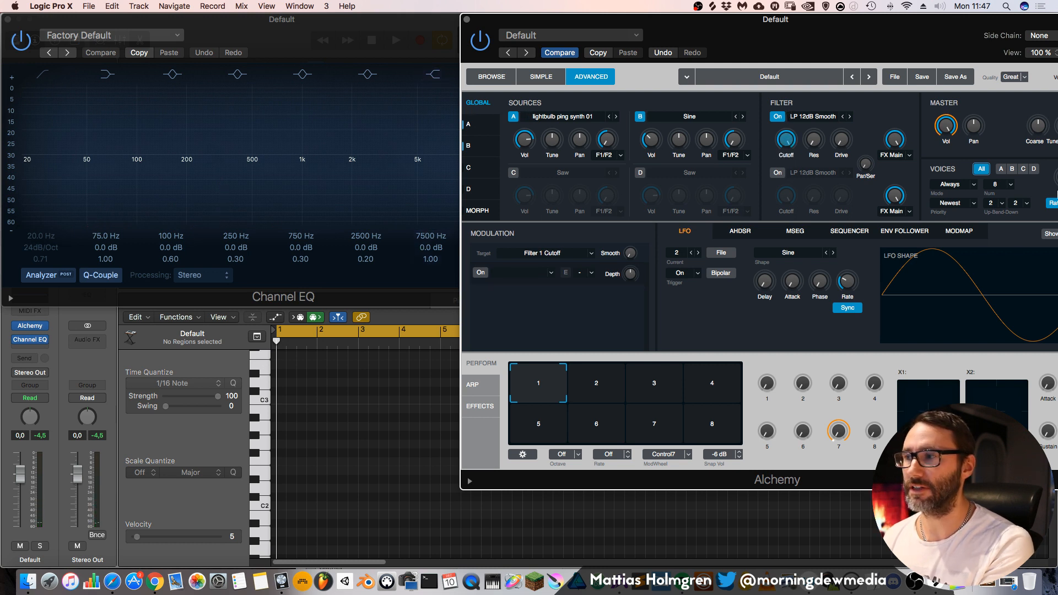
pyautogui.click(488, 126)
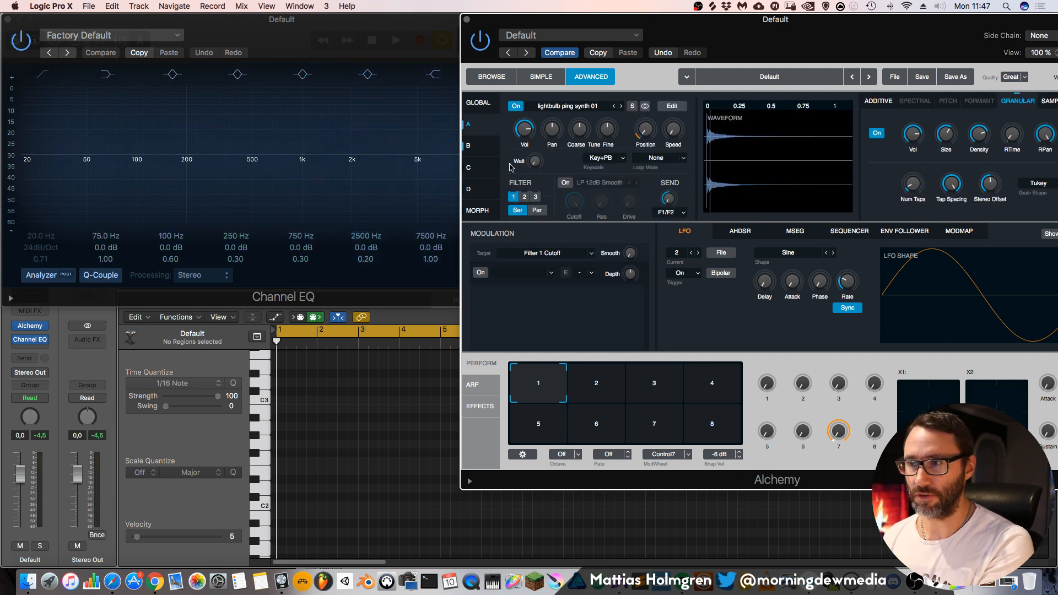
pyautogui.click(479, 145)
pyautogui.click(483, 131)
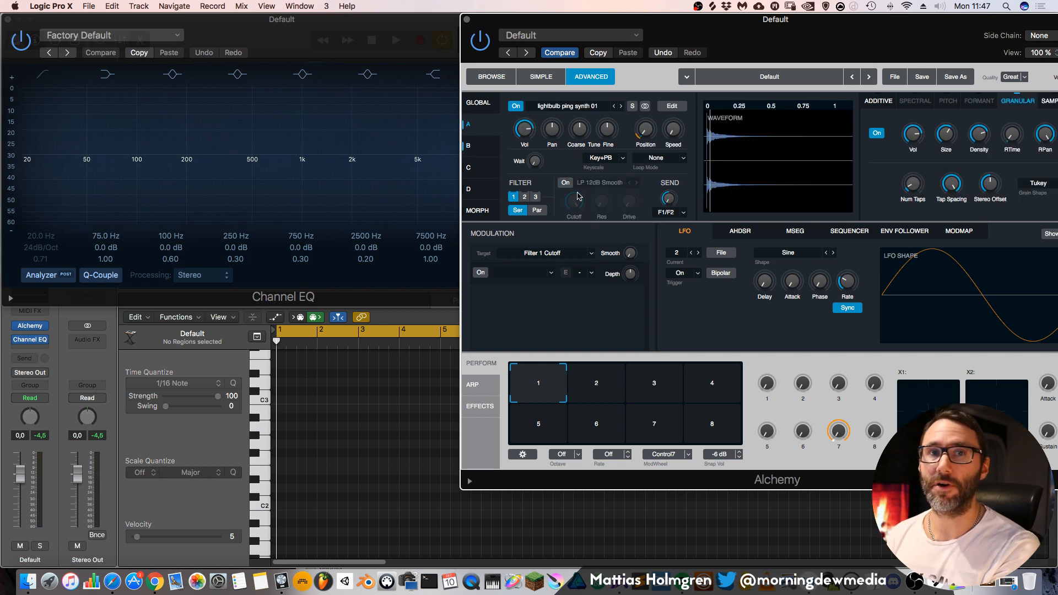
pyautogui.click(485, 104)
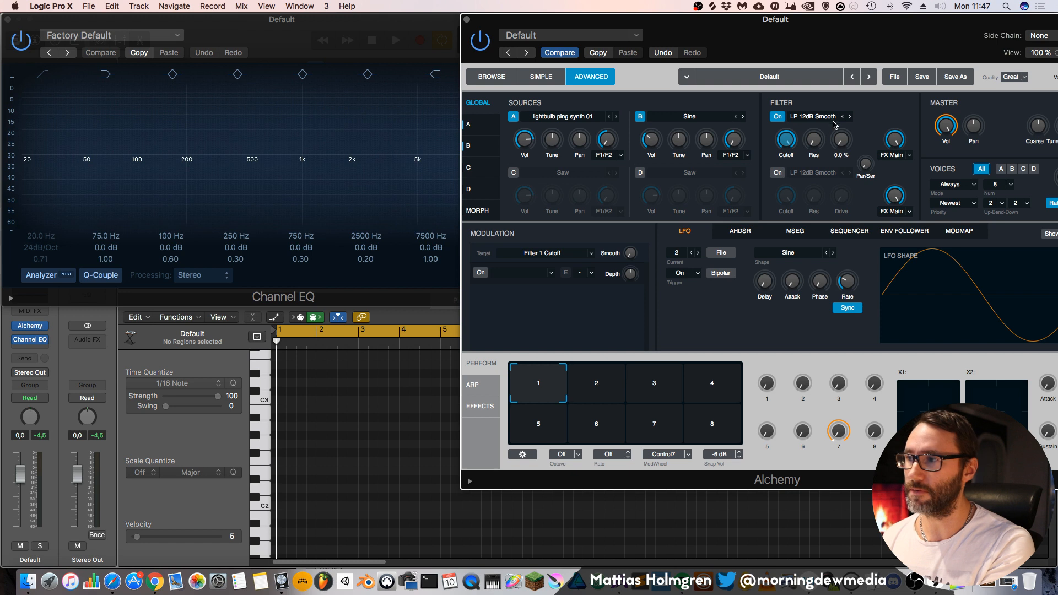
# Lower the global Filter 1 cutoff to 669 Hz and modulate it with a new LFO at 39.9% depth
pyautogui.moveTo(790, 140)
pyautogui.mouseDown()
pyautogui.moveTo(795, 232)
pyautogui.moveTo(793, 120)
pyautogui.moveTo(792, 145)
pyautogui.mouseUp()
pyautogui.rightClick(792, 146)
pyautogui.moveTo(828, 155)
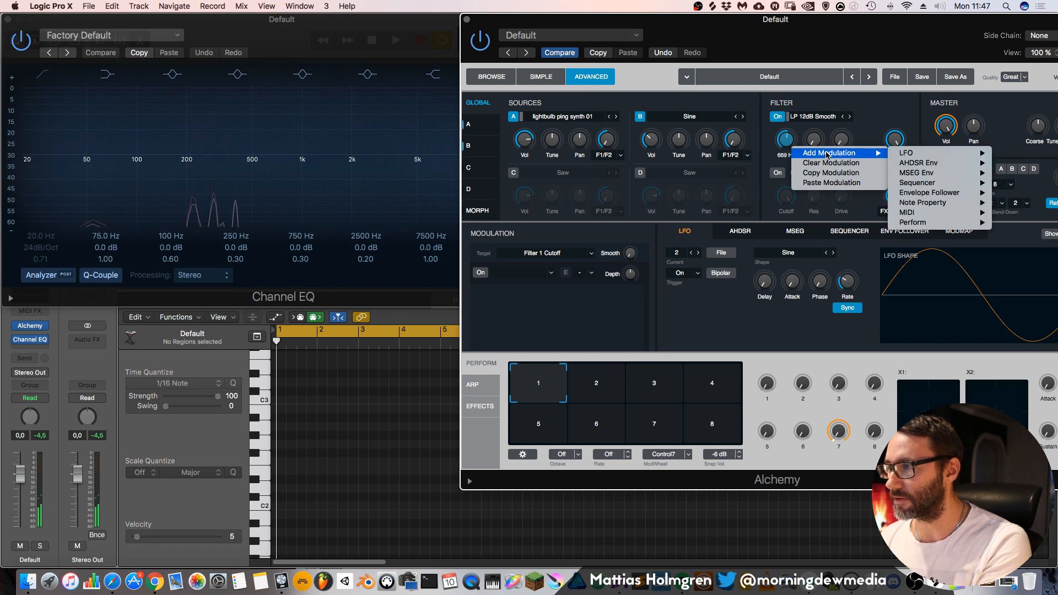
pyautogui.moveTo(970, 154)
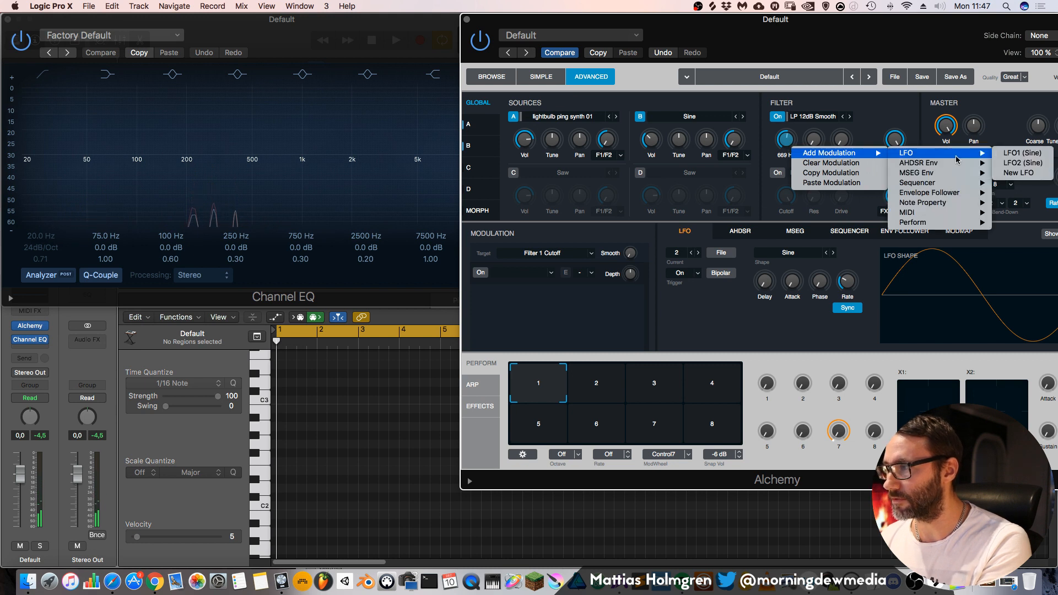
pyautogui.click(1019, 173)
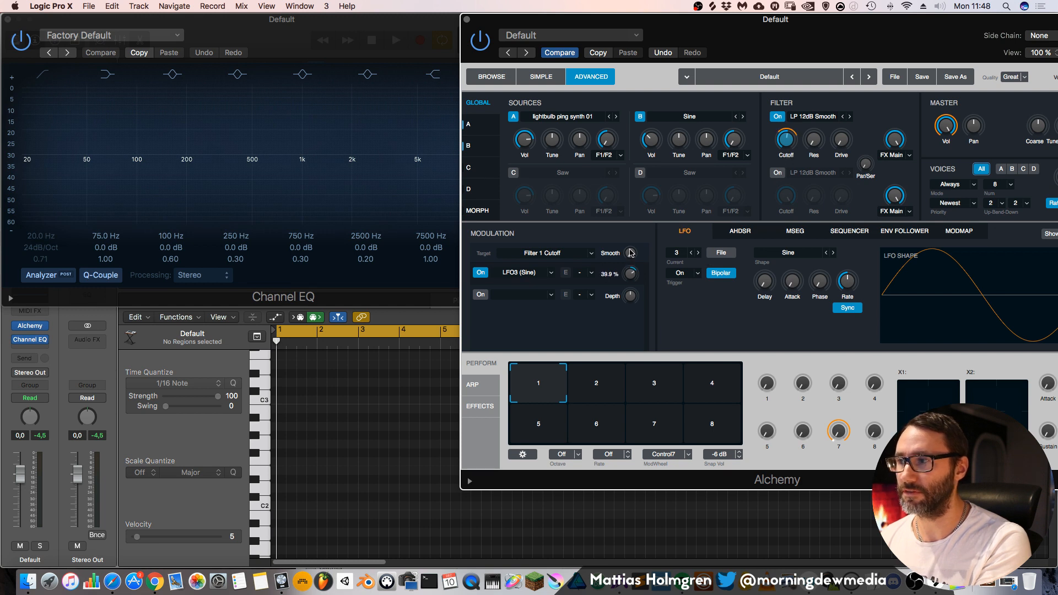
# Make the cutoff LFO unipolar with a faster rate, and add resonance and 16.9% drive to global Filter 1
pyautogui.click(721, 274)
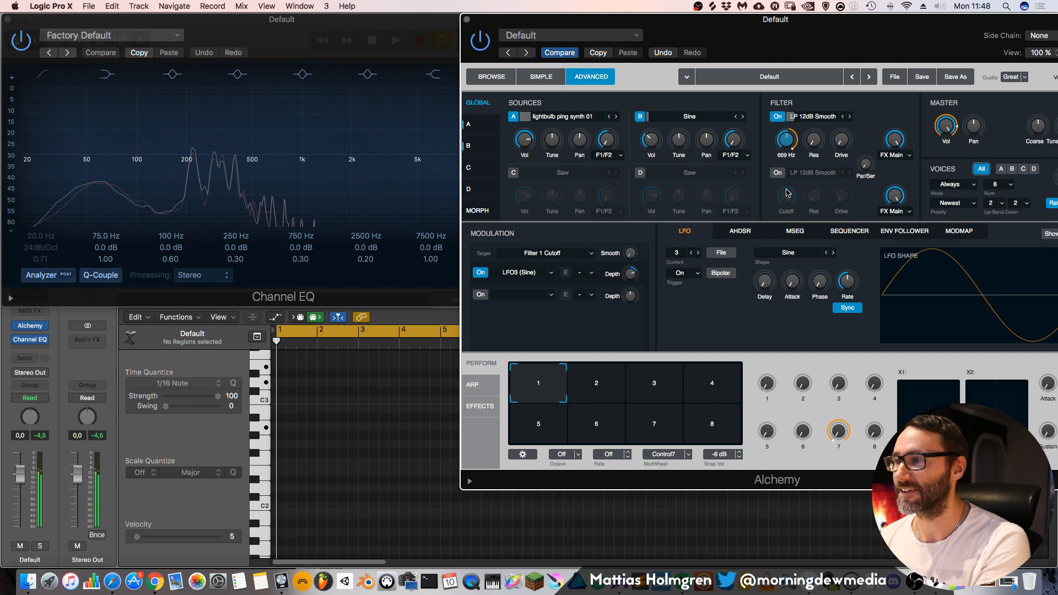
pyautogui.moveTo(853, 281); pyautogui.dragTo(850, 260)
pyautogui.moveTo(787, 142); pyautogui.dragTo(841, 126)
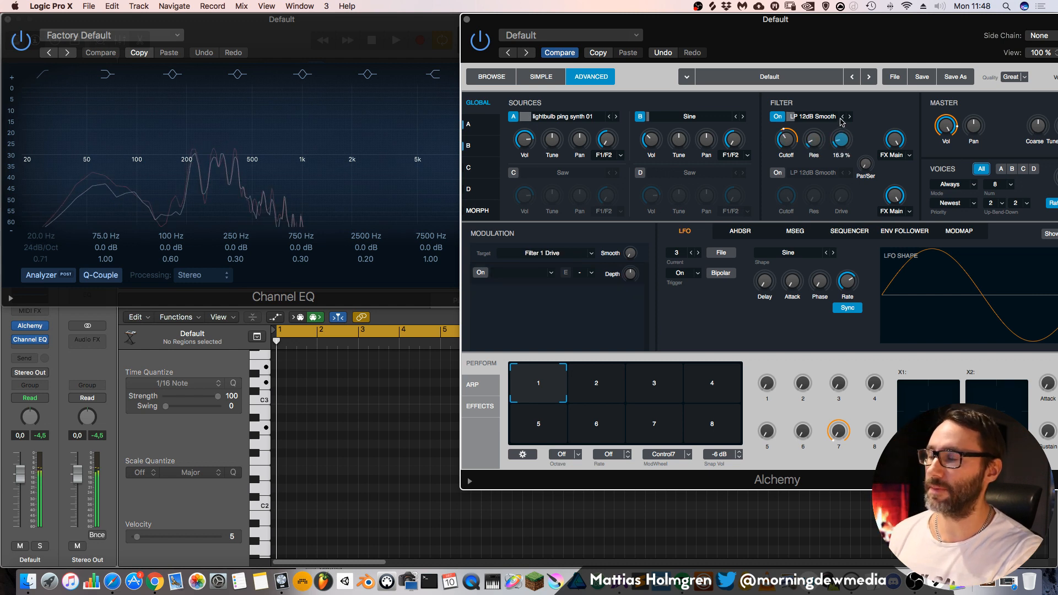
# Lower the resonance and the cutoff frequency of global Filter 1
pyautogui.moveTo(814, 141); pyautogui.dragTo(816, 152)
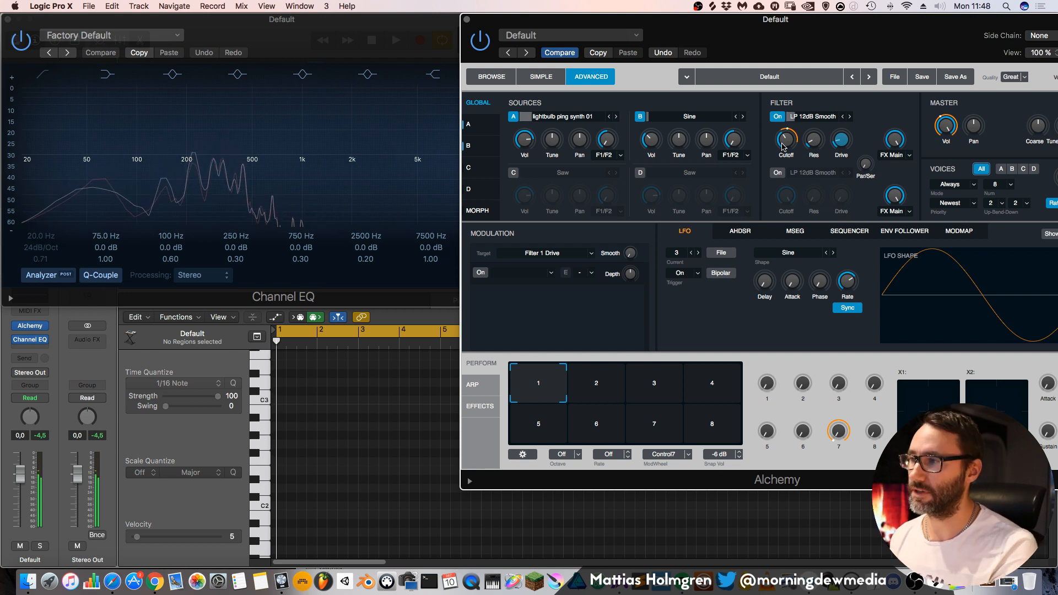
pyautogui.moveTo(815, 144); pyautogui.dragTo(816, 148)
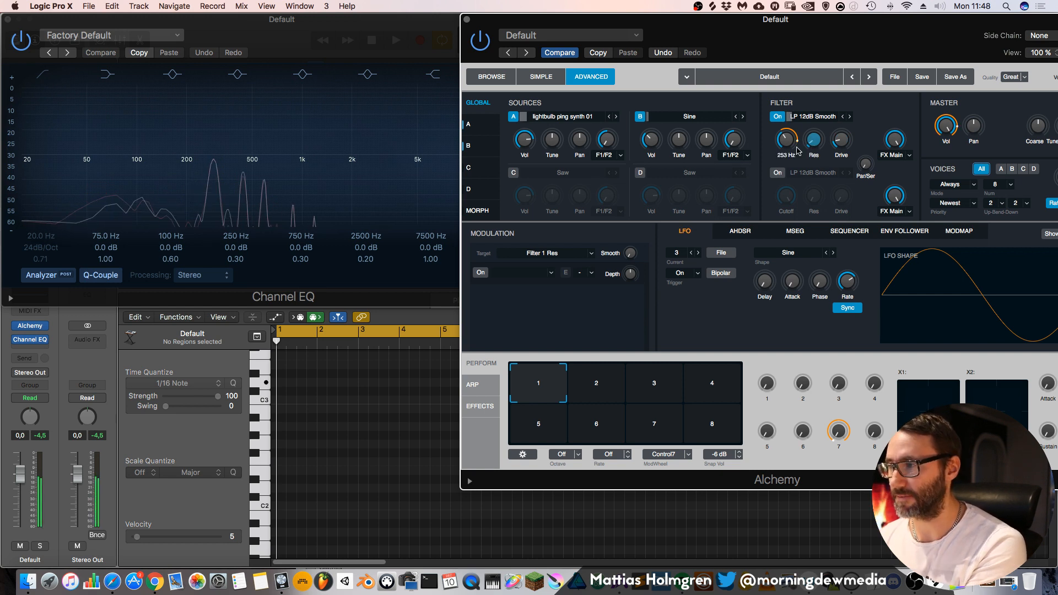
pyautogui.moveTo(794, 145); pyautogui.dragTo(794, 154)
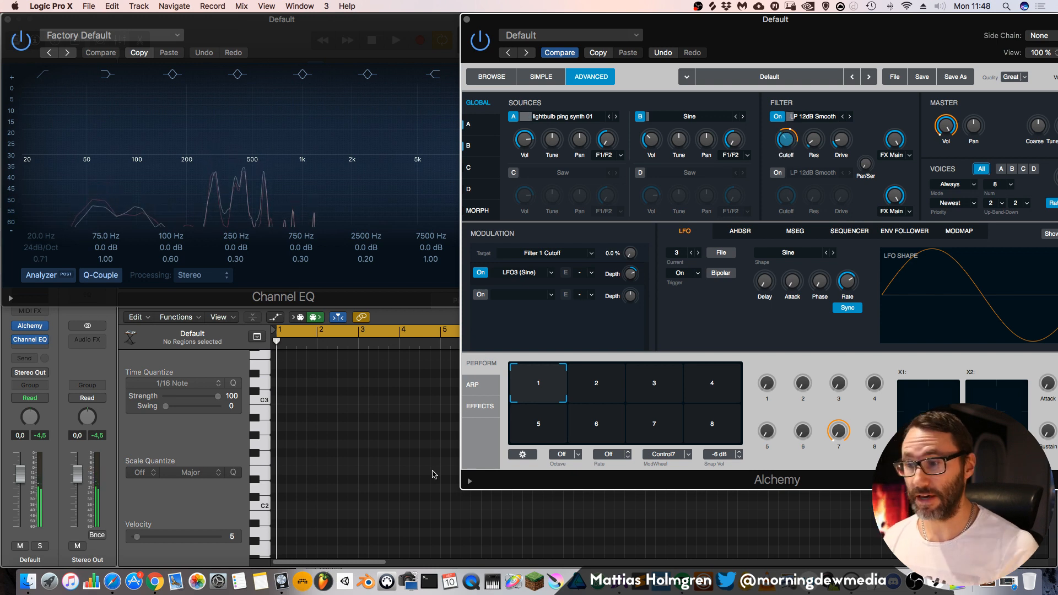
# Add a Distortion as the first main effect, leave its Bitcrusher and XCite unused, and set Tube to 9.53%
pyautogui.click(477, 386)
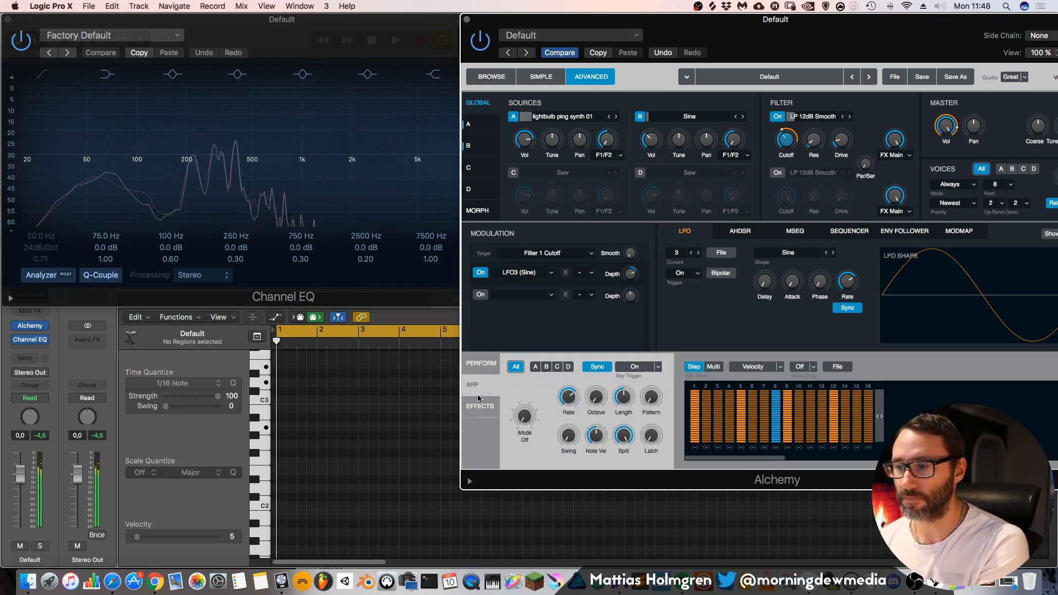
pyautogui.click(480, 405)
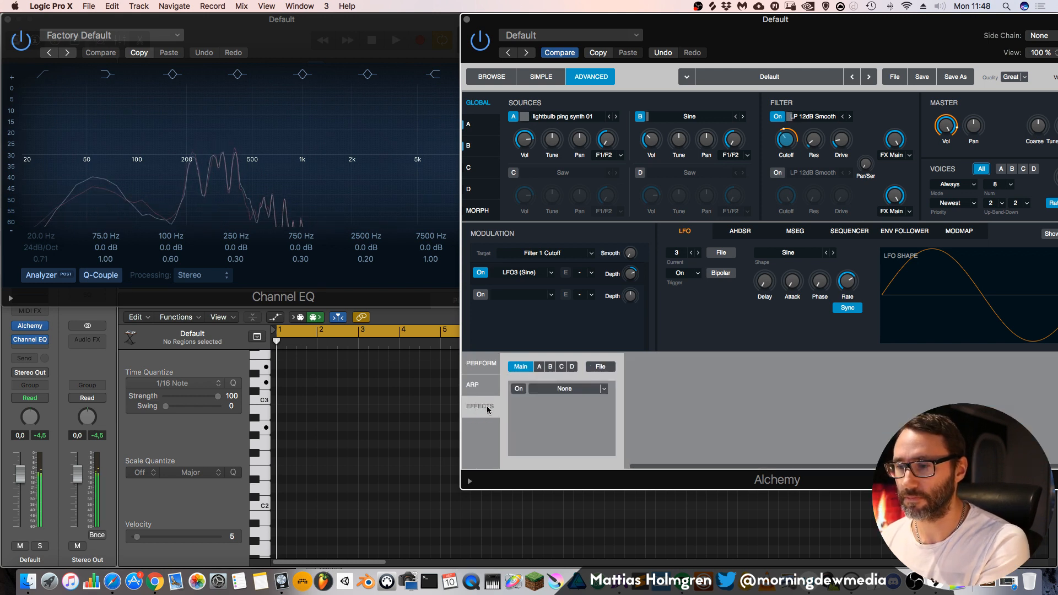
pyautogui.click(606, 390)
pyautogui.moveTo(606, 386)
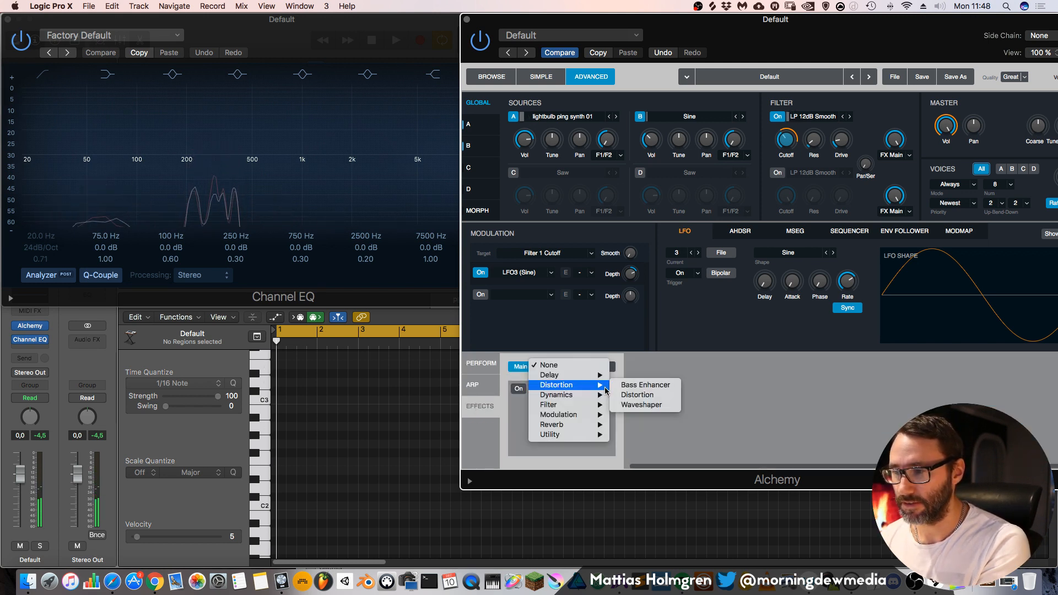
pyautogui.click(637, 397)
pyautogui.click(653, 424)
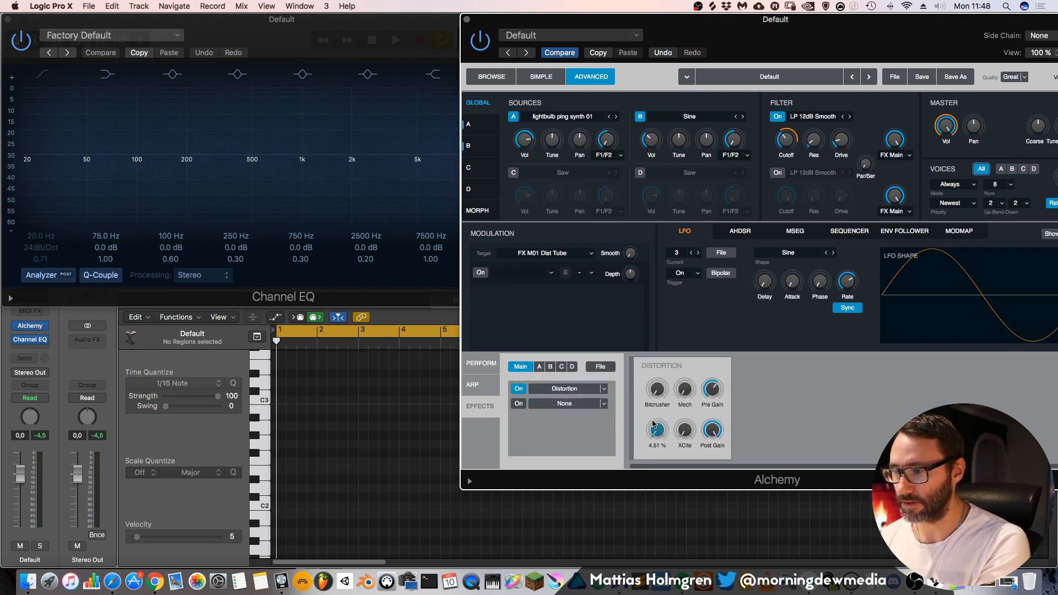
pyautogui.click(659, 396)
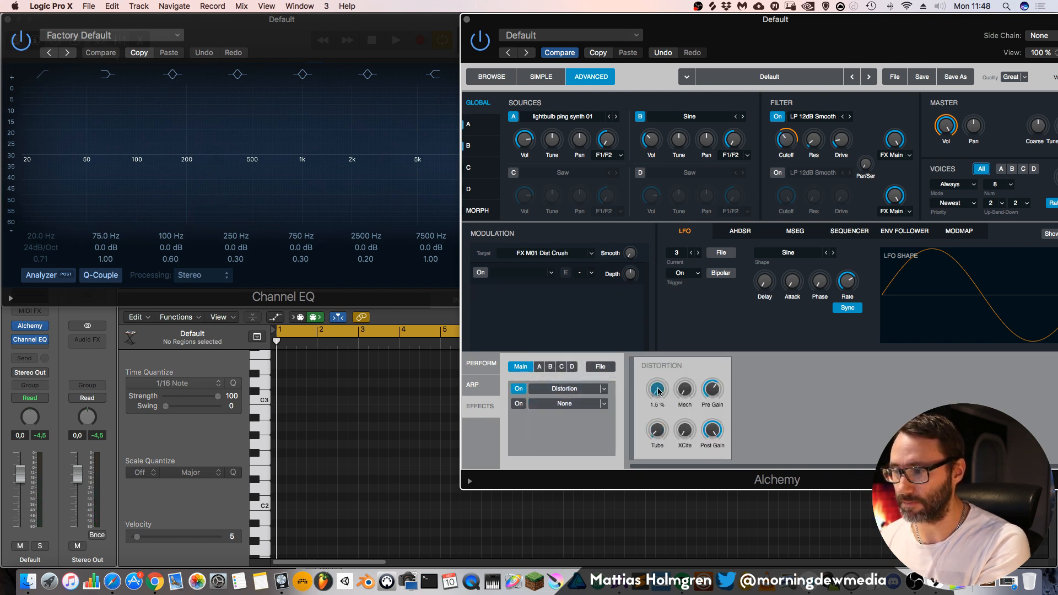
pyautogui.click(684, 431)
pyautogui.moveTo(656, 430); pyautogui.dragTo(660, 417)
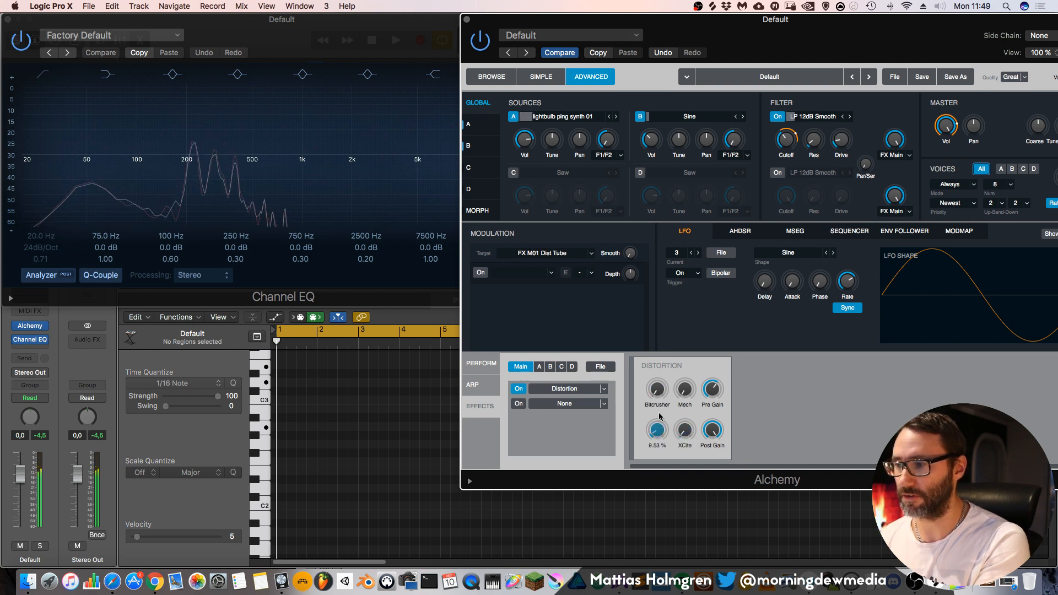
pyautogui.moveTo(709, 427)
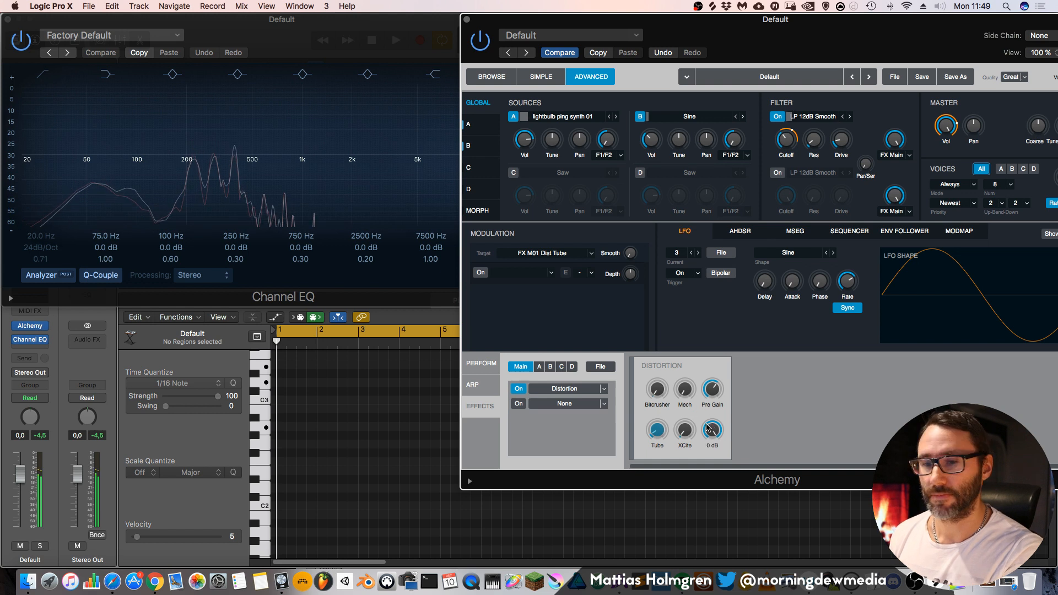
# Add a Delay as the second main effect and adjust its right-channel rate and mix
pyautogui.click(584, 409)
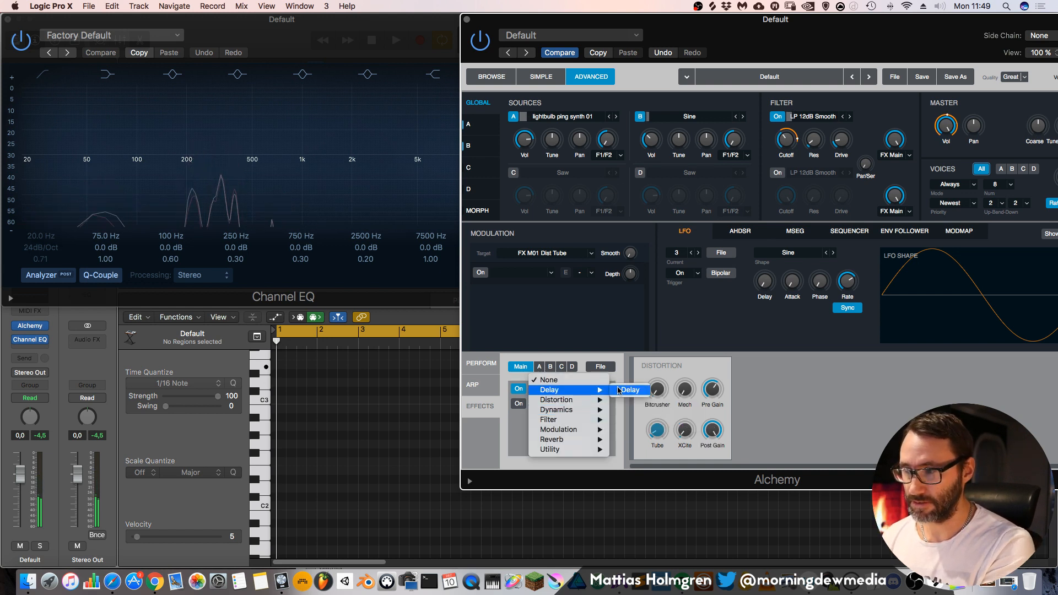
pyautogui.click(628, 390)
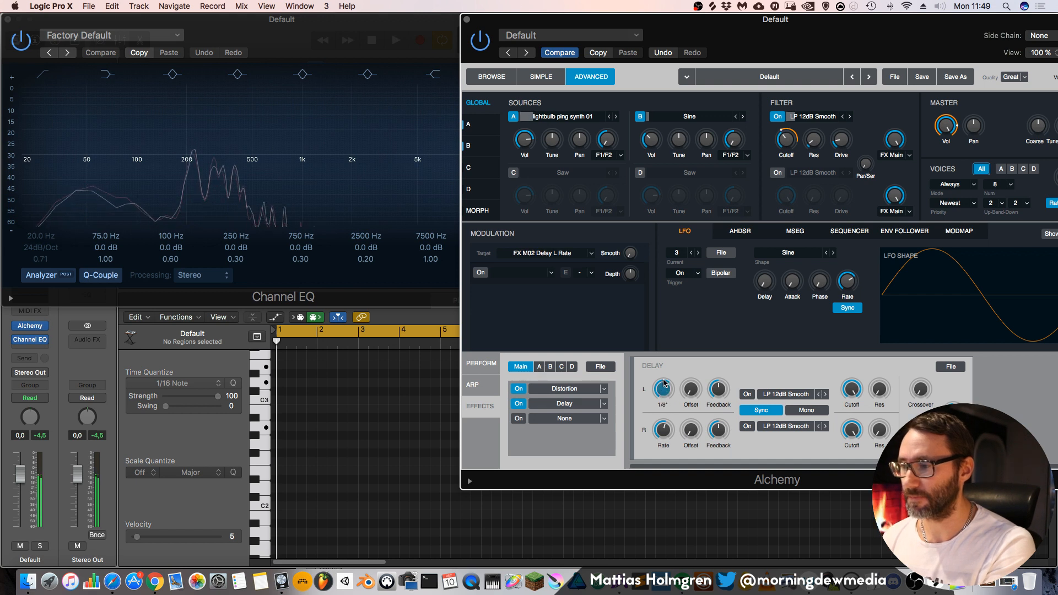
pyautogui.click(664, 431)
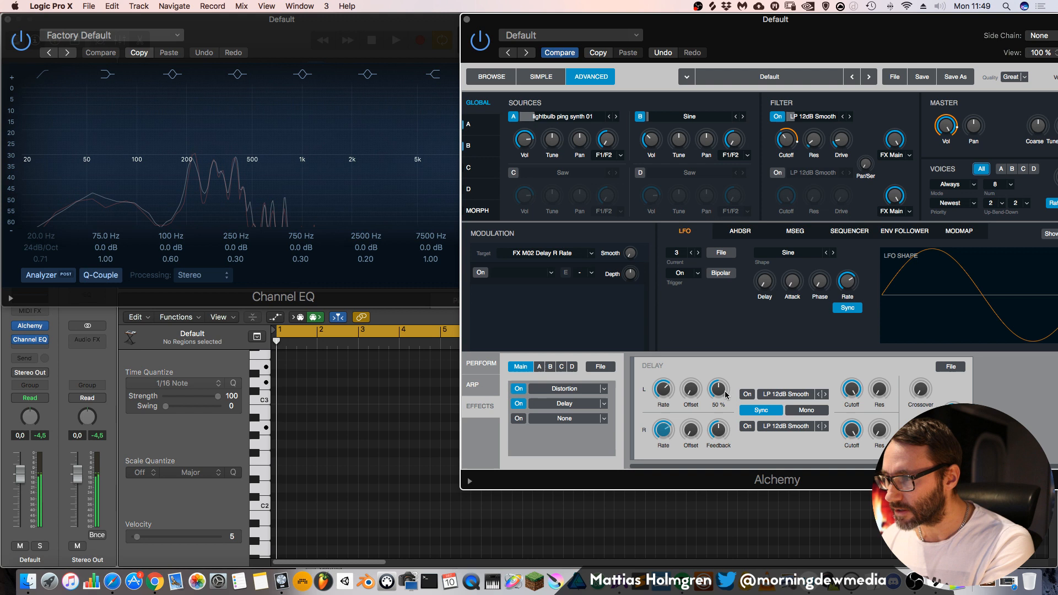
pyautogui.click(953, 412)
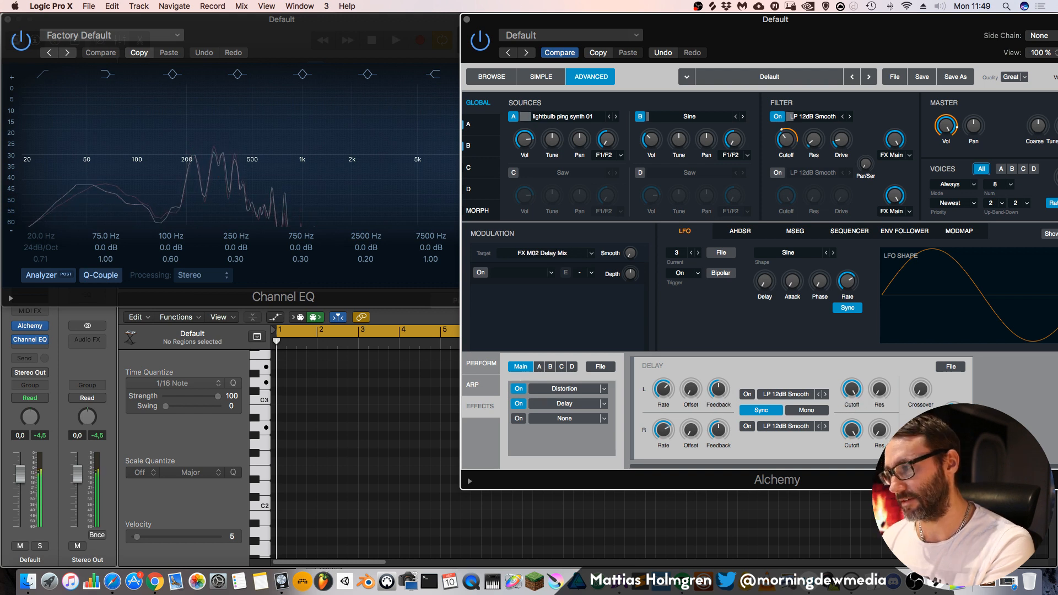
# Add an Acoustic Reverb as the third main effect and adjust its mix
pyautogui.click(605, 422)
pyautogui.moveTo(578, 455)
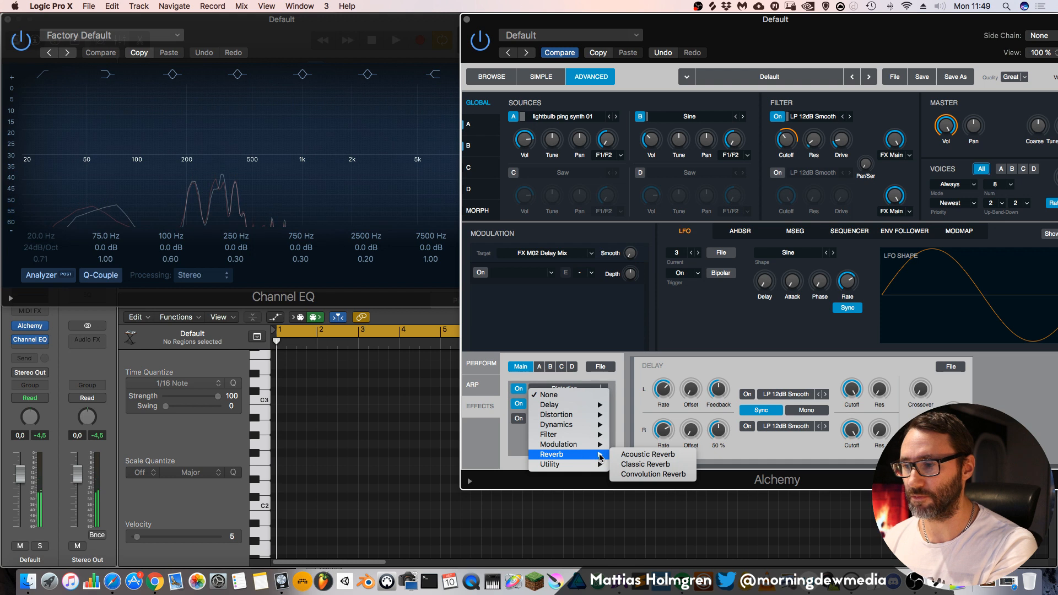
pyautogui.click(647, 455)
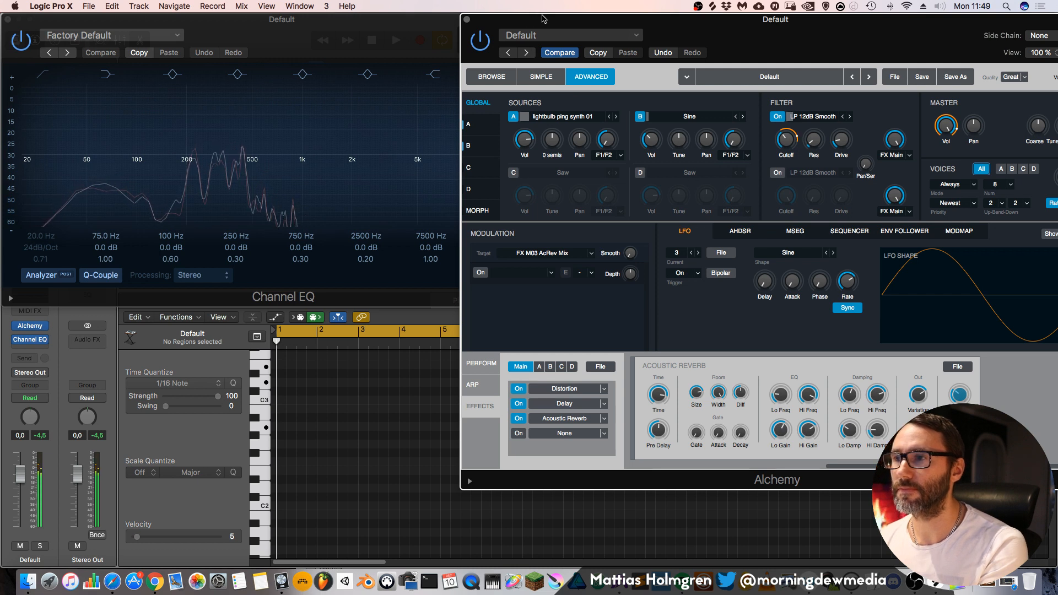
# Audition the XY crossfade by moving the morph point fully to source A's side and across to source B's side
pyautogui.moveTo(534, 19); pyautogui.dragTo(345, 19)
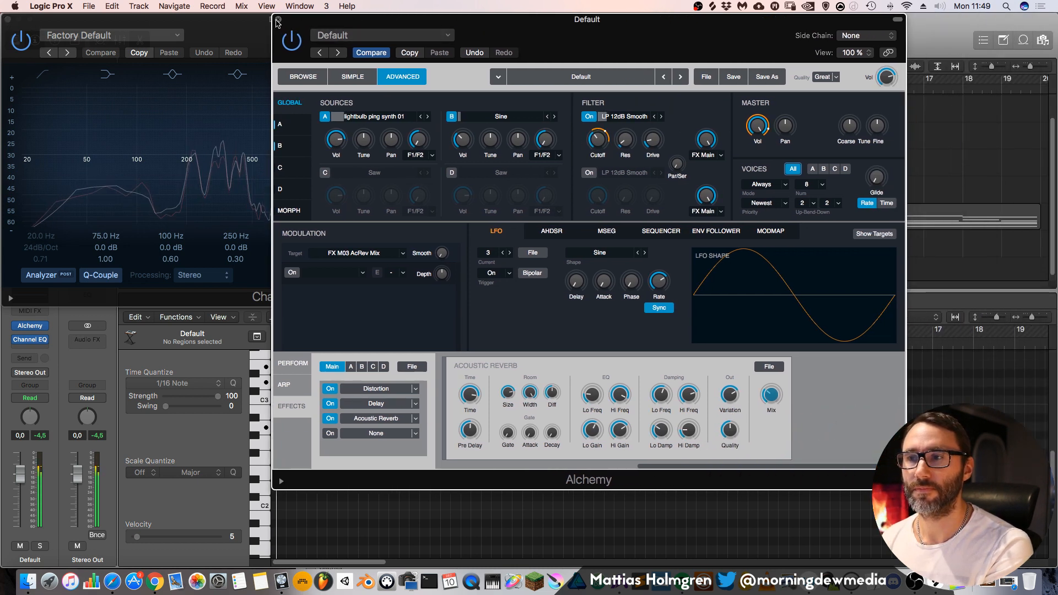
pyautogui.moveTo(788, 128)
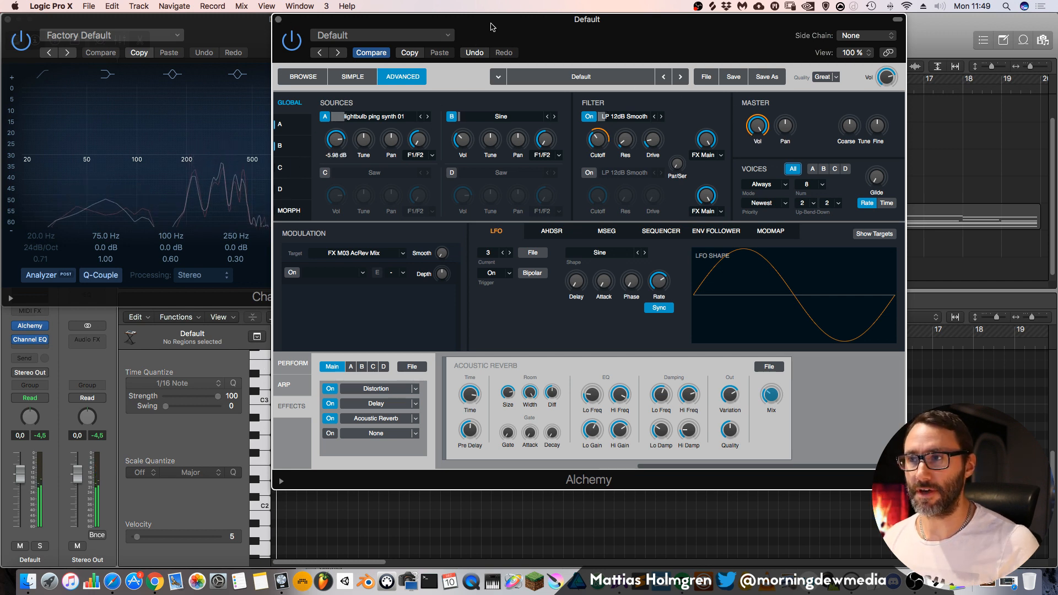
pyautogui.moveTo(492, 20); pyautogui.dragTo(450, 4)
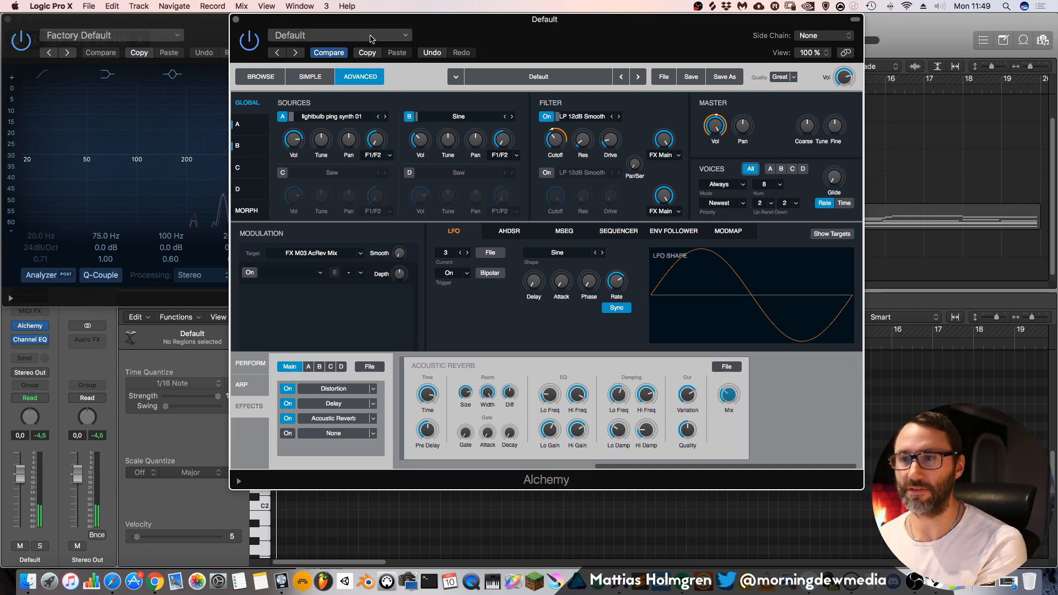
pyautogui.click(247, 210)
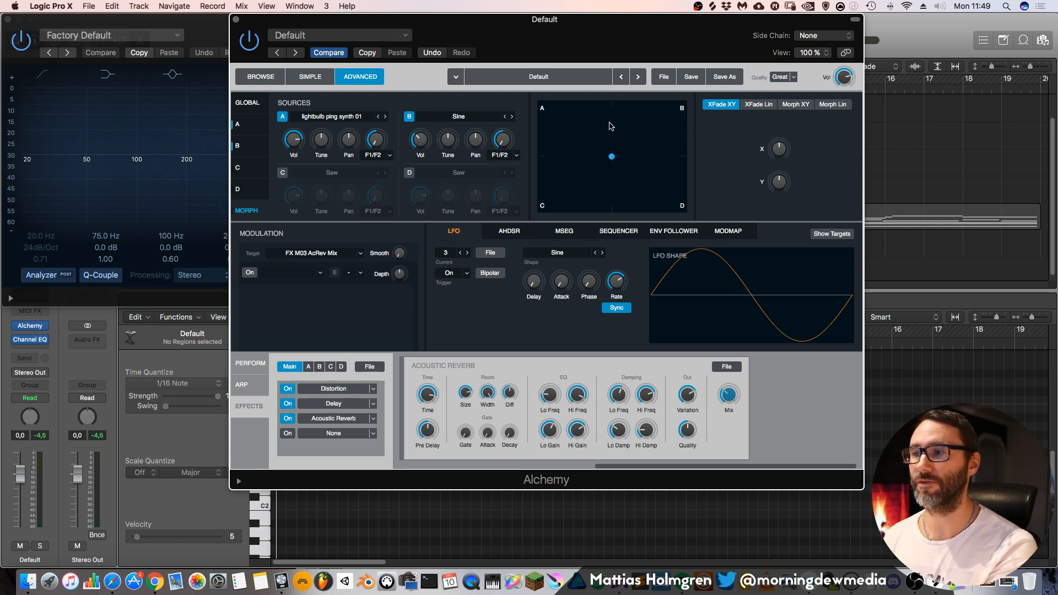
pyautogui.moveTo(611, 156); pyautogui.dragTo(528, 159)
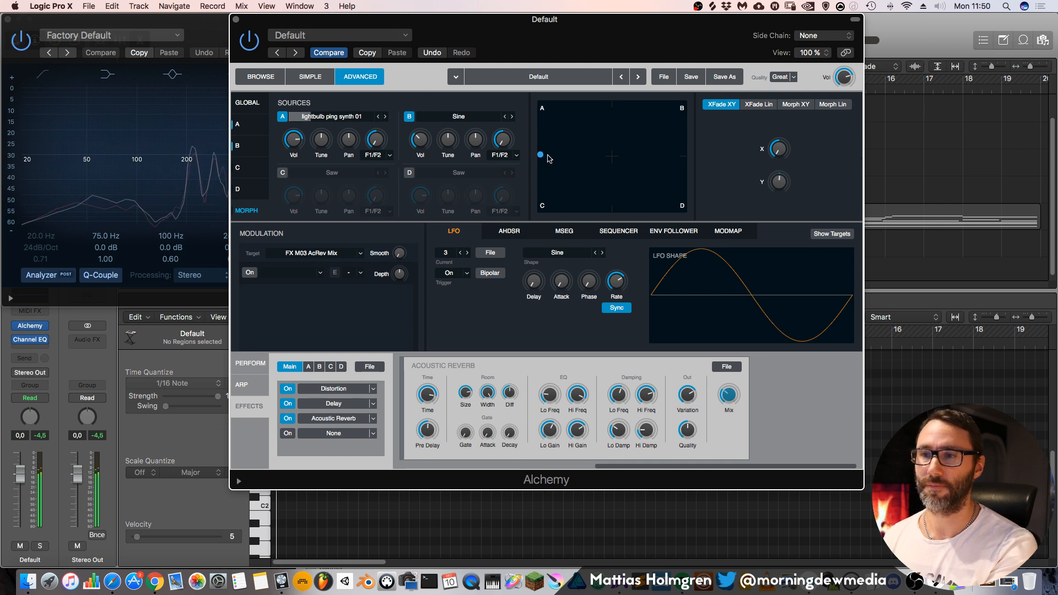
pyautogui.click(548, 157)
pyautogui.moveTo(548, 159); pyautogui.dragTo(687, 158)
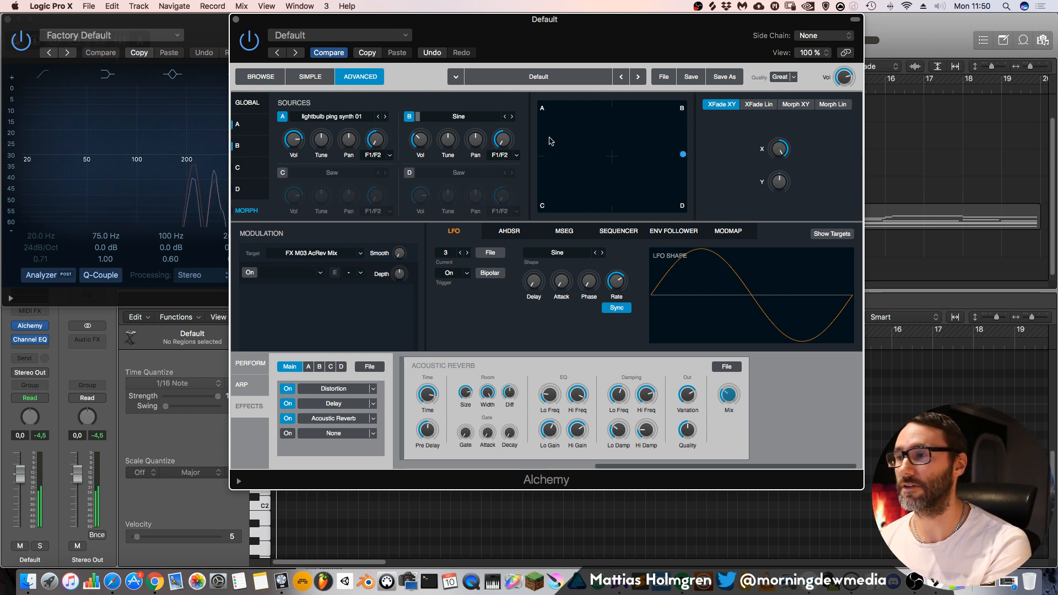
# Centre the XY crossfade point between the sources and close the Alchemy and Channel EQ windows
pyautogui.click(257, 148)
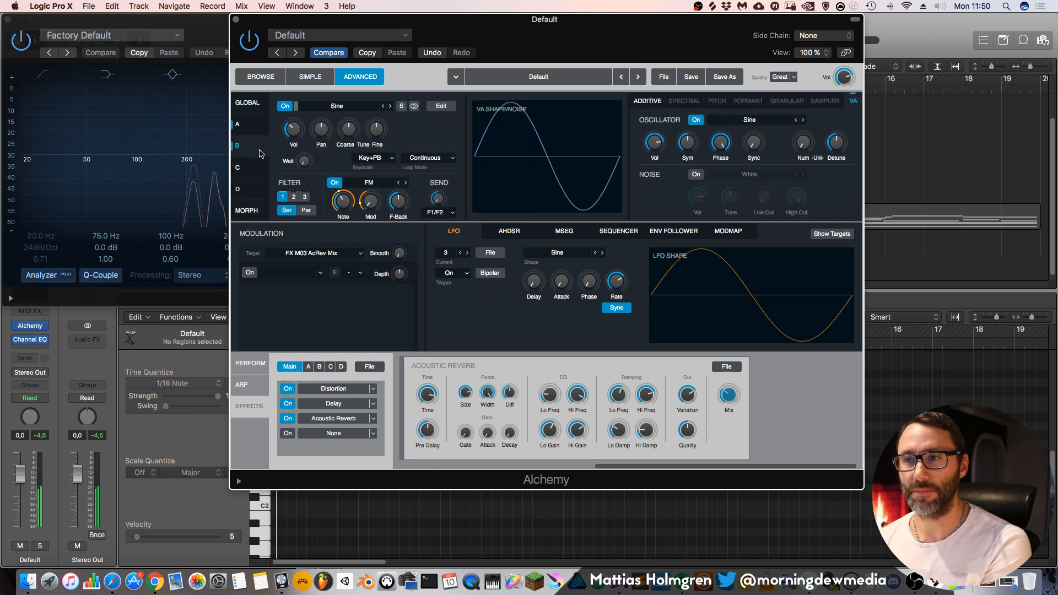
pyautogui.click(253, 104)
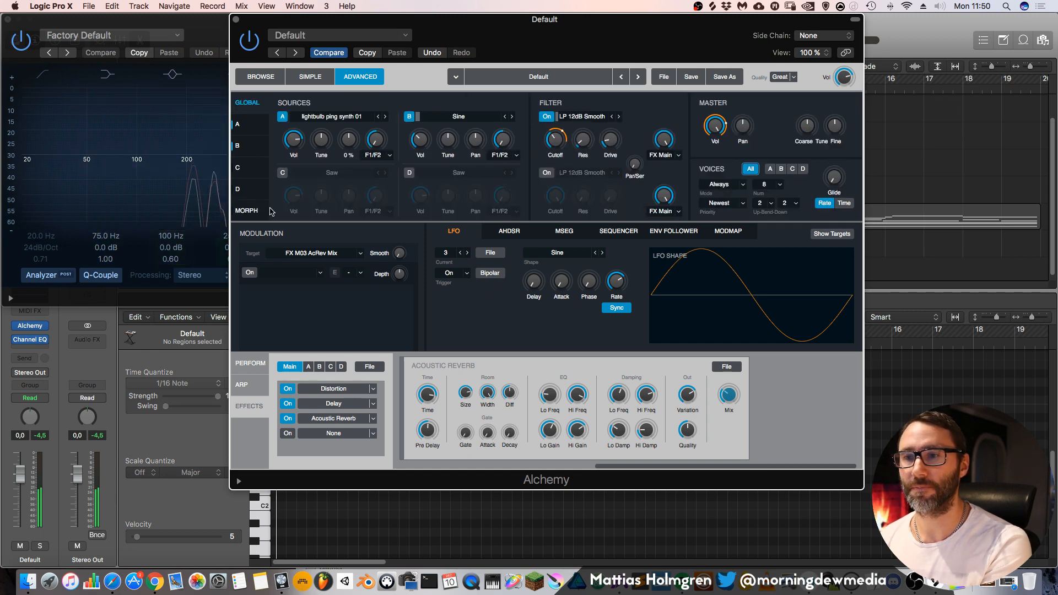
pyautogui.click(251, 213)
pyautogui.moveTo(676, 155); pyautogui.dragTo(612, 158)
pyautogui.click(235, 19)
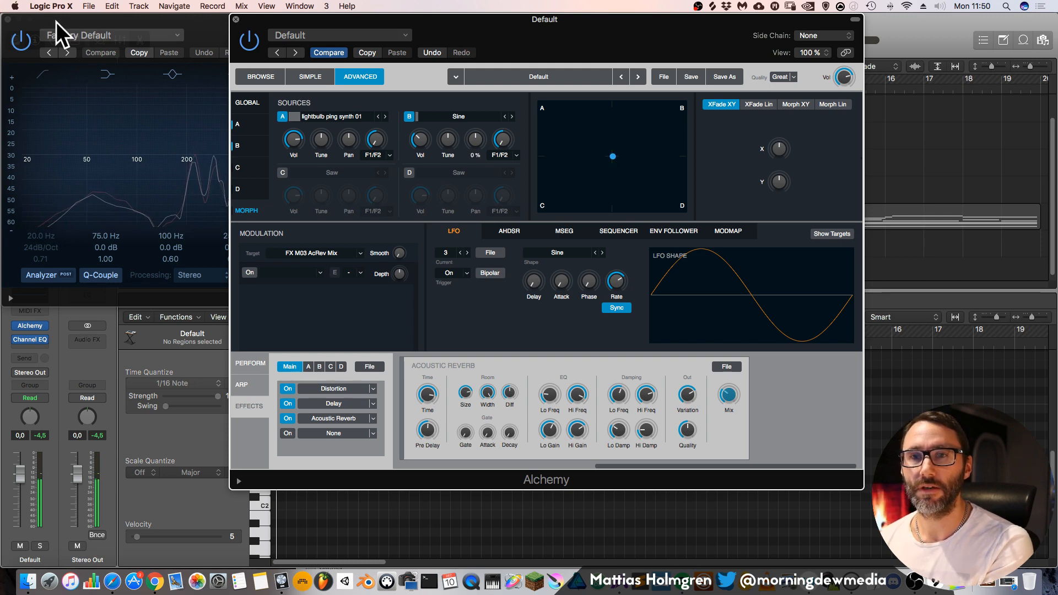
pyautogui.click(8, 19)
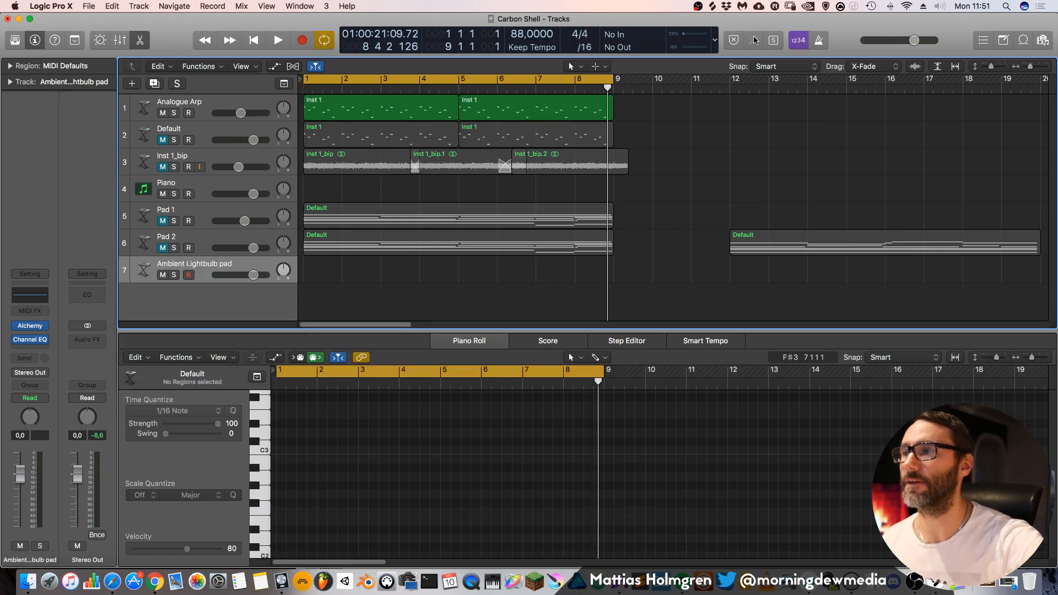
# Record an eight-bar MIDI part from bar 1 on the Ambient Lightbulb pad track, and stop the recording
pyautogui.click(715, 40)
pyautogui.click(726, 57)
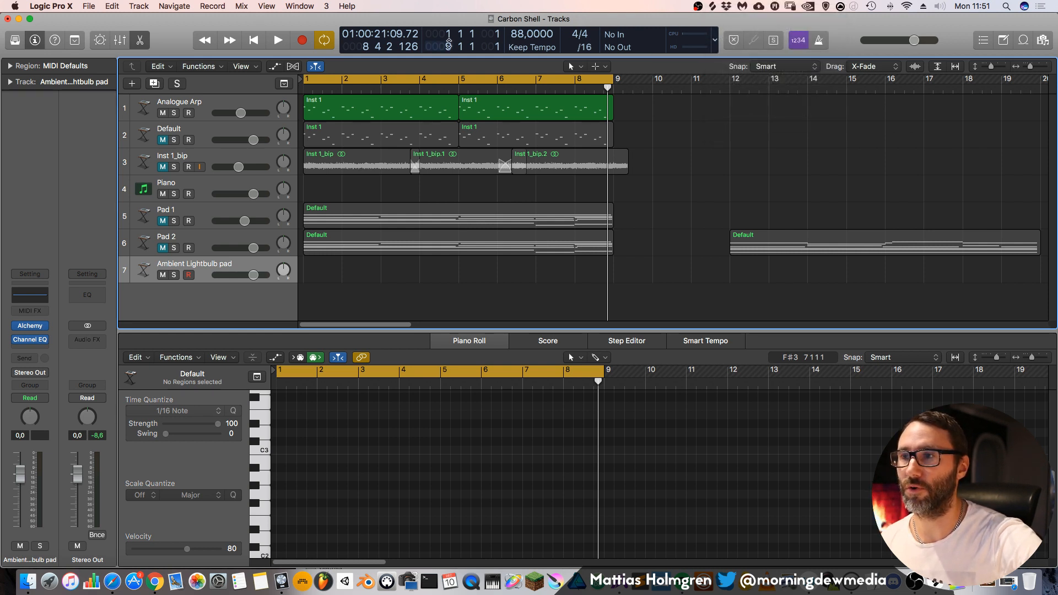
pyautogui.moveTo(321, 23); pyautogui.dragTo(320, 23)
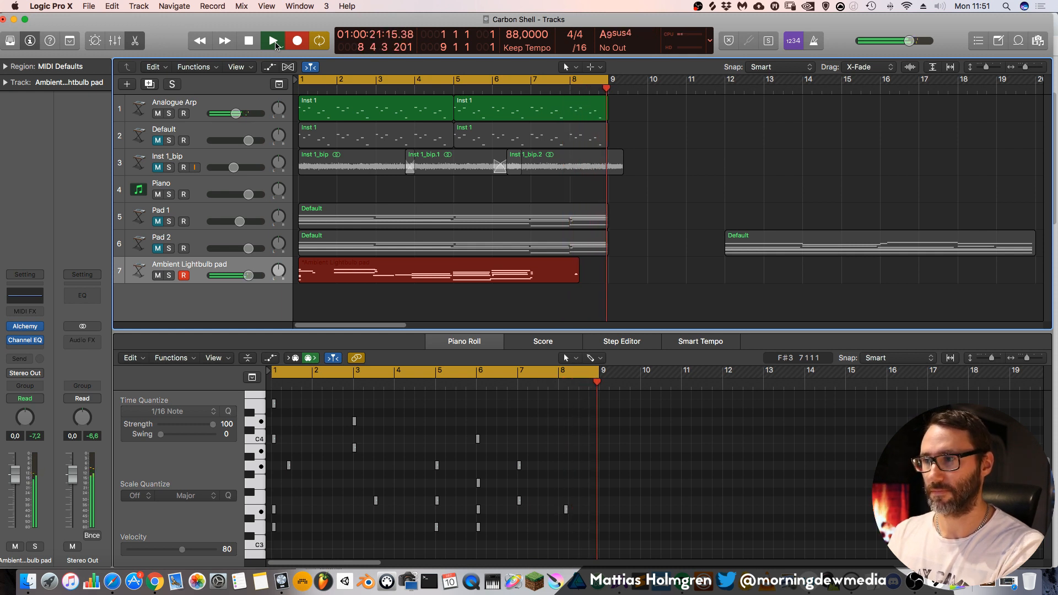
pyautogui.press('space')
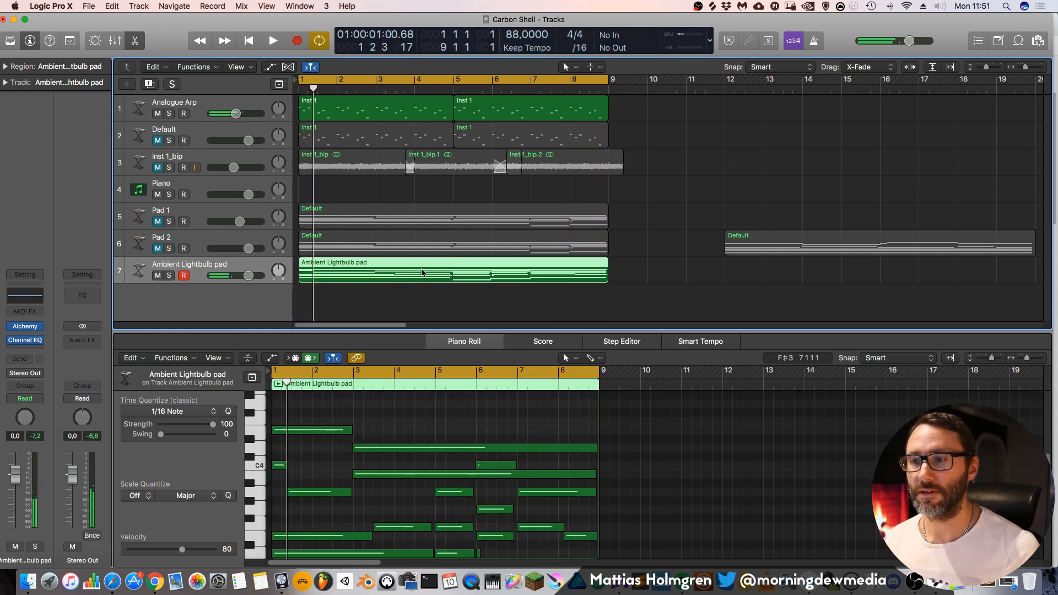
# Quantize all notes of the recorded pad region to 1/16 and delete the very short D3 note at bar 6
pyautogui.scroll(-1, 427, 411)
pyautogui.moveTo(628, 557); pyautogui.dragTo(265, 415)
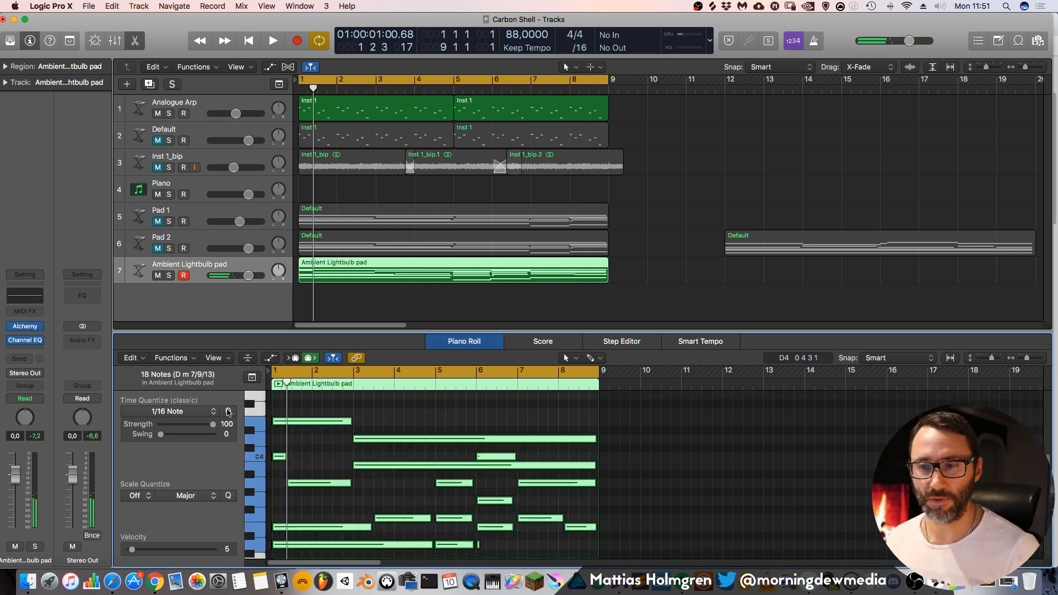
pyautogui.click(490, 543)
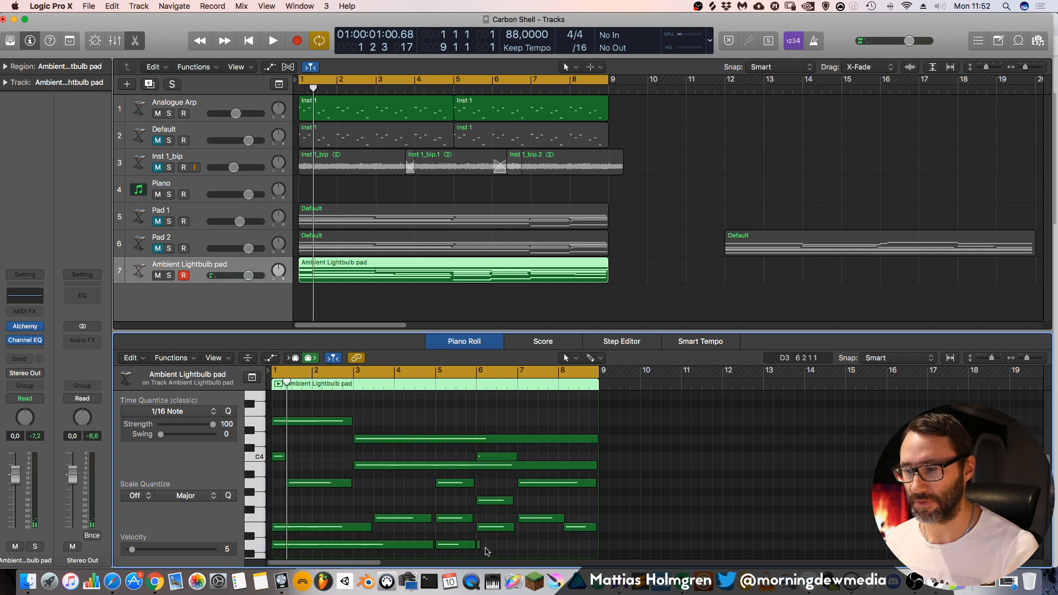
pyautogui.scroll(-1, 490, 541)
pyautogui.click(481, 536)
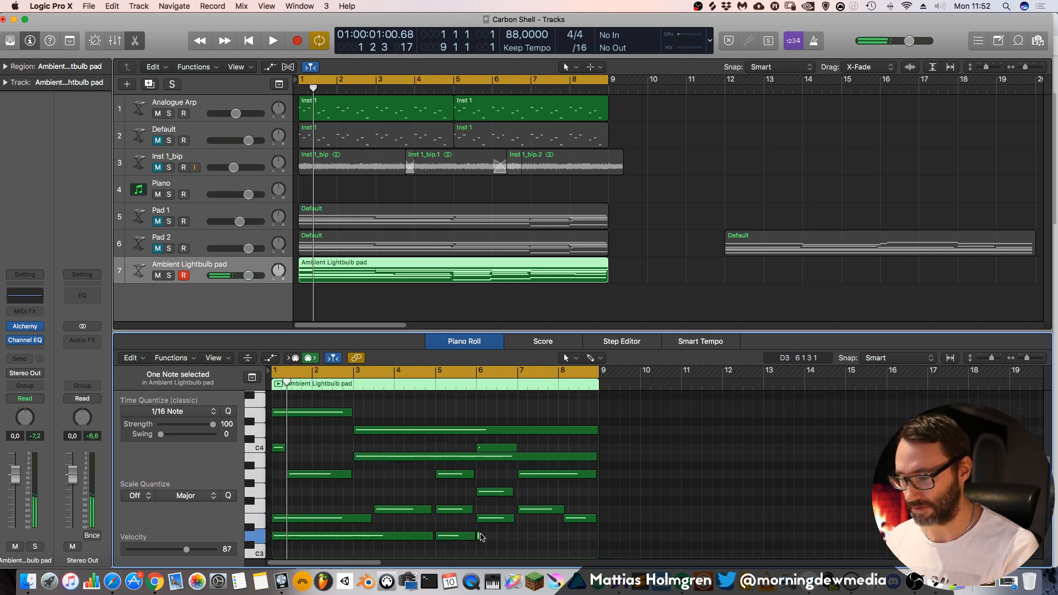
# With the arrangement playing, close the Piano Roll and set the Ambient Lightbulb pad track's volume to 0.2 dB
pyautogui.press('space')
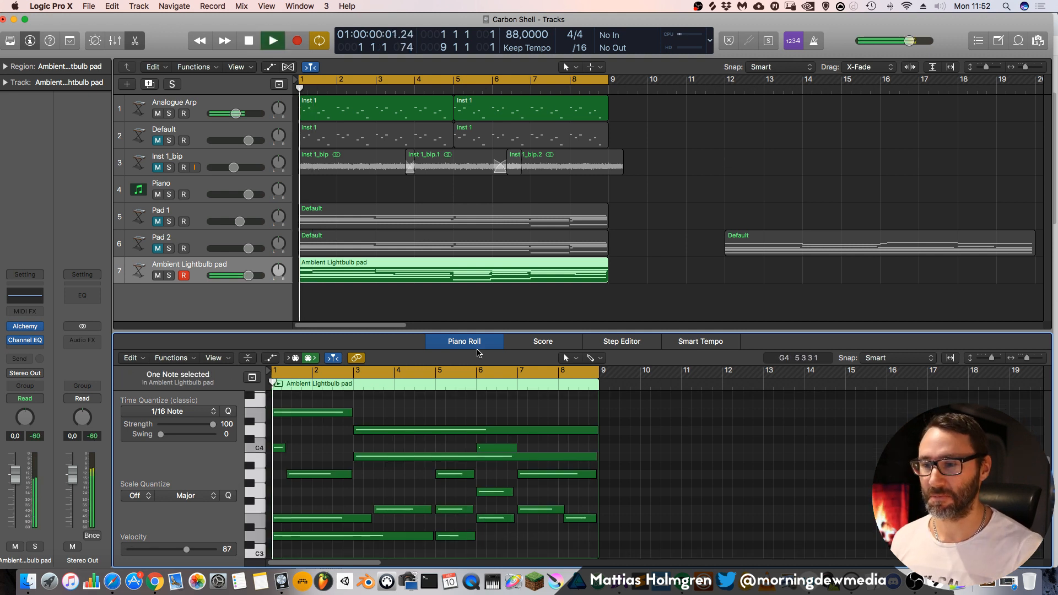
pyautogui.click(480, 346)
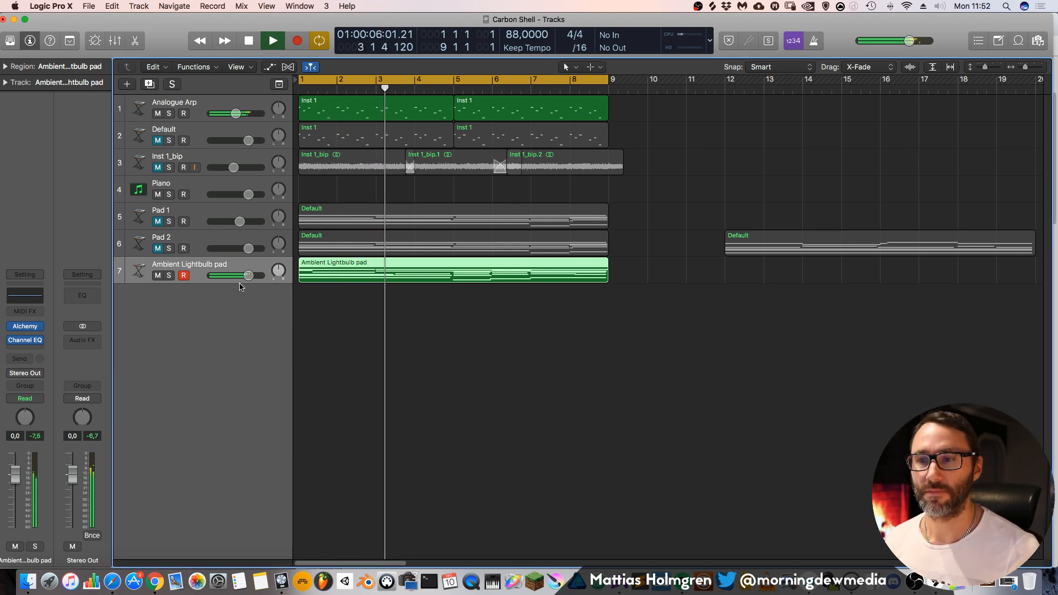
pyautogui.moveTo(252, 281); pyautogui.dragTo(254, 281)
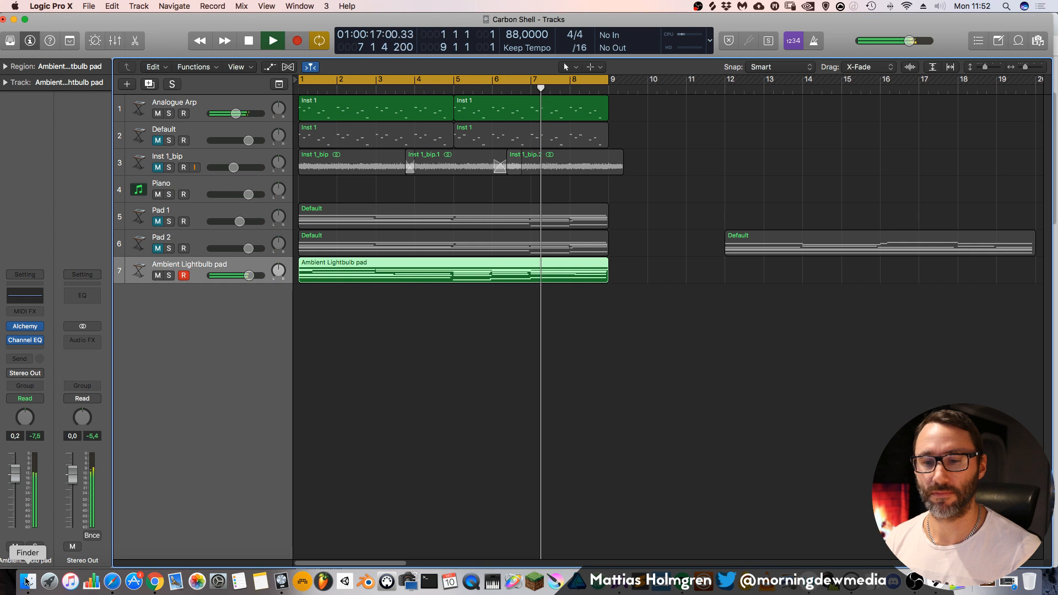
# Stop playback, switch to Finder, preview Lightbulb pix ping_2.wav, and add it to a new audio track at bar 1 in Logic Pro X
pyautogui.rightClick(207, 298)
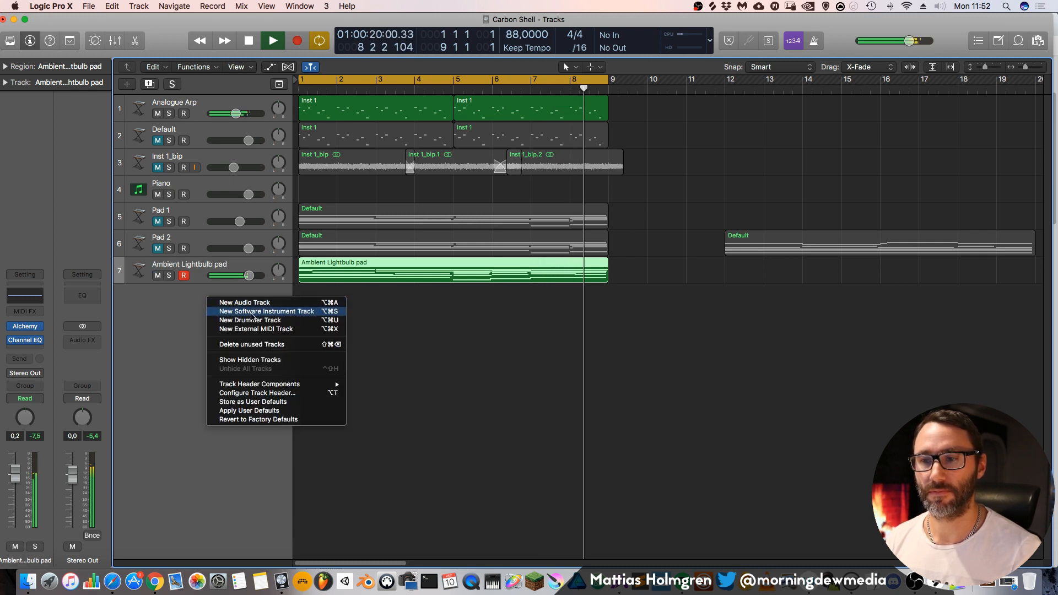
pyautogui.click(716, 229)
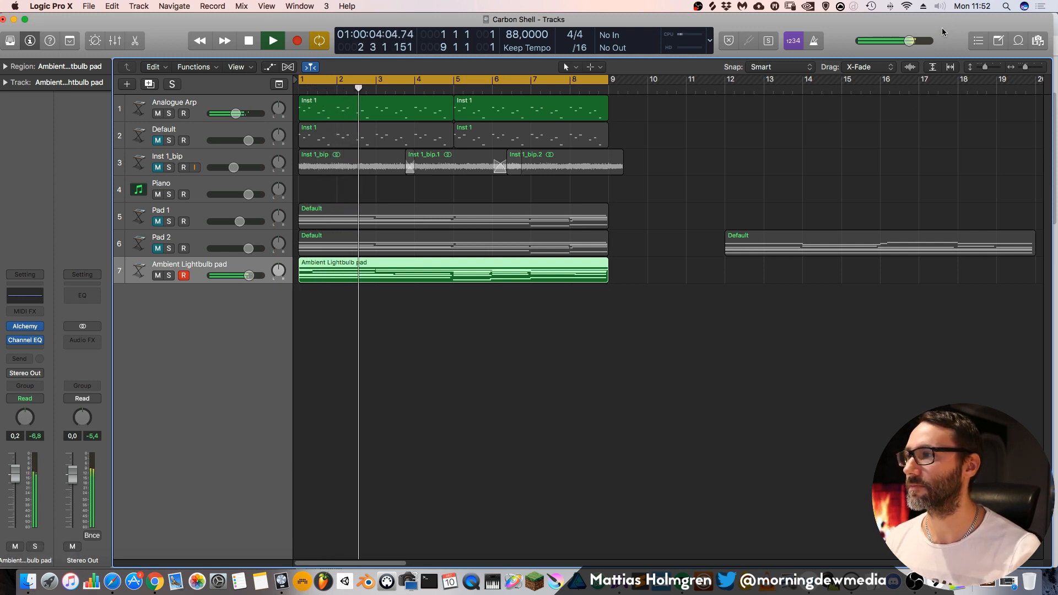
pyautogui.press('space')
pyautogui.click(38, 590)
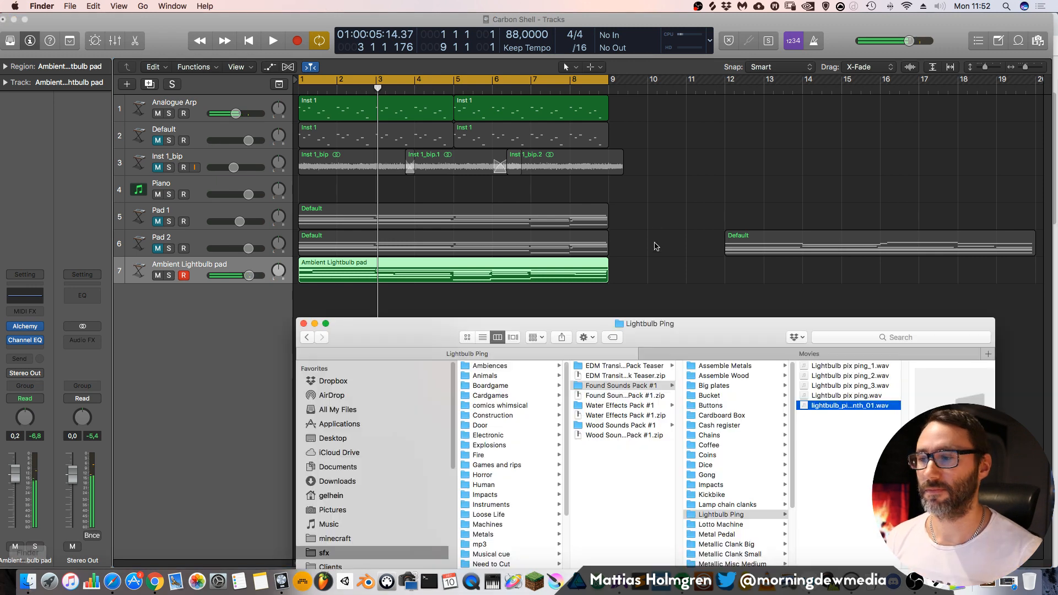
pyautogui.click(852, 377)
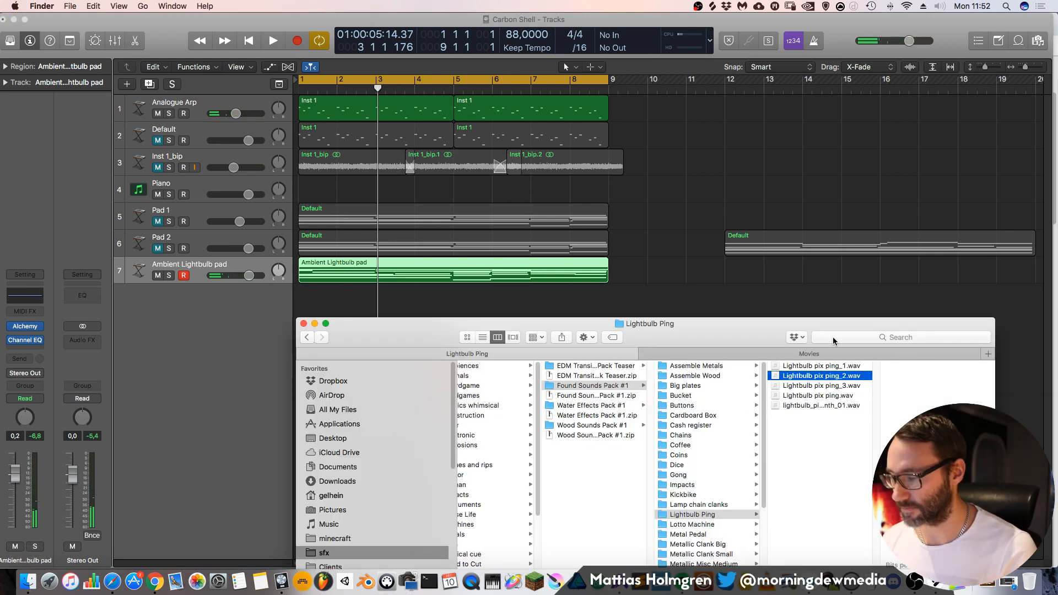
pyautogui.press('space')
pyautogui.press('space')
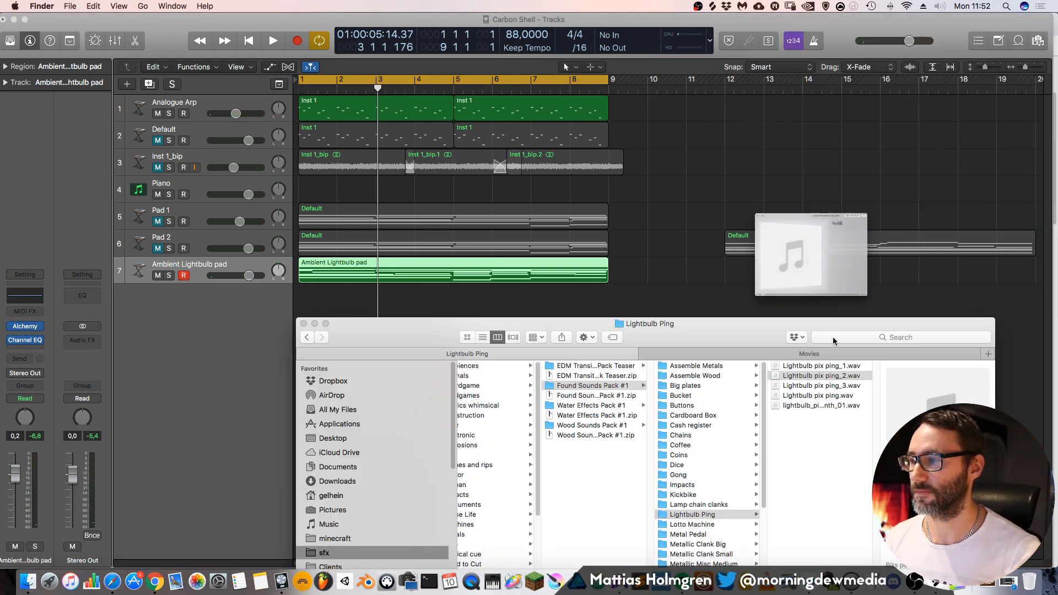
pyautogui.moveTo(797, 377); pyautogui.dragTo(302, 296)
pyautogui.click(185, 289)
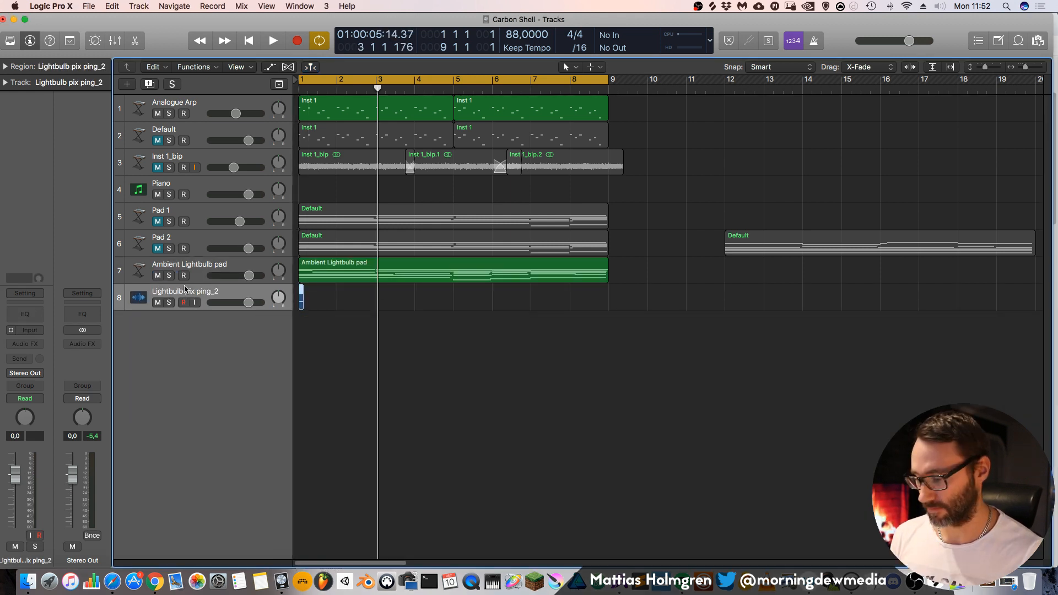
# Insert ValhallaRoom on the Lightbulb pix ping_2 track and move its window clear of the track headers
pyautogui.click(32, 344)
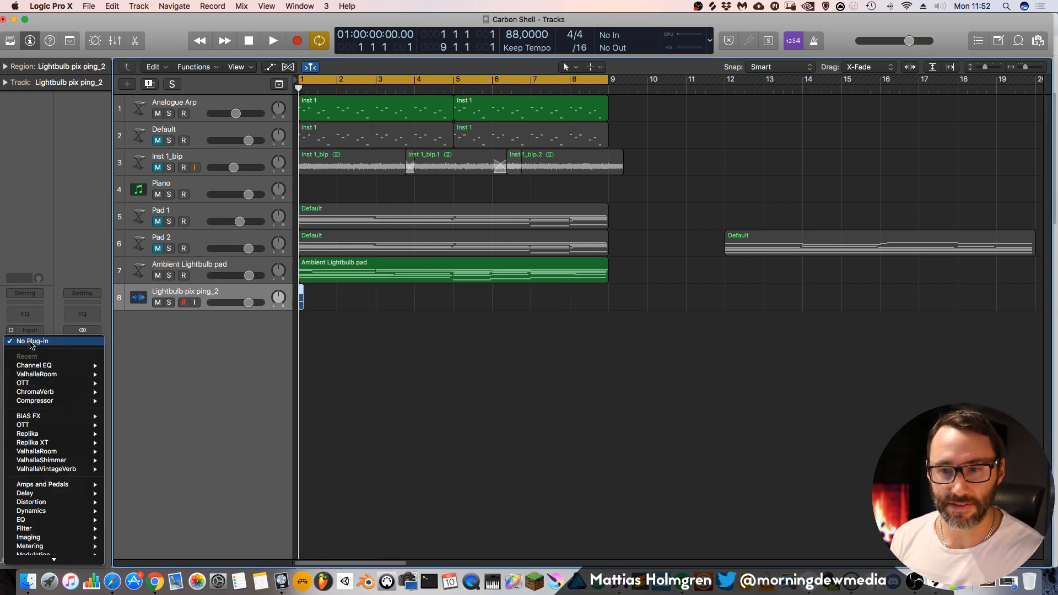
pyautogui.moveTo(83, 374)
pyautogui.click(139, 375)
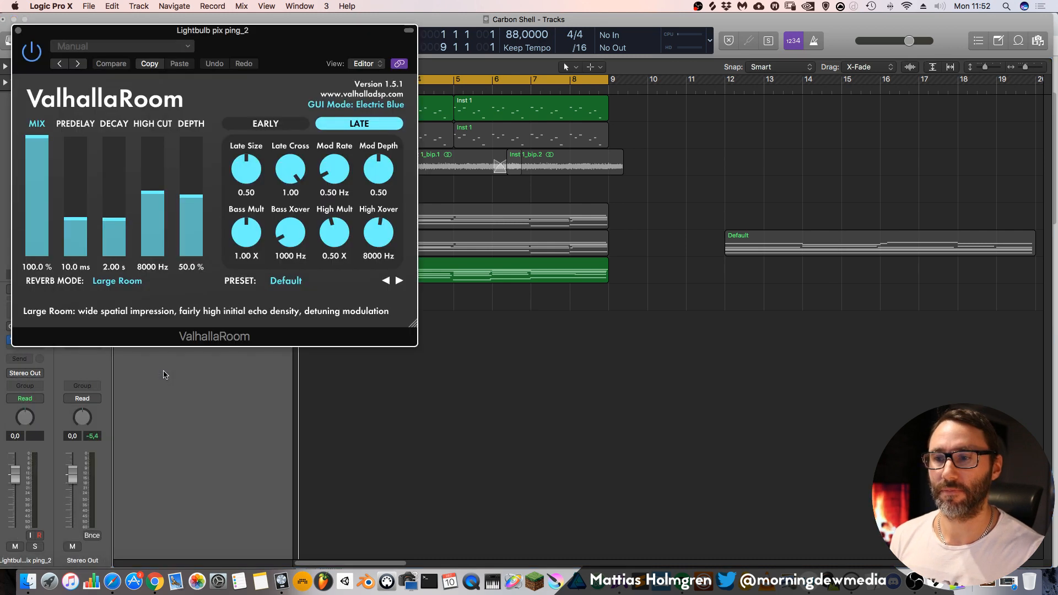
pyautogui.moveTo(246, 35); pyautogui.dragTo(600, 77)
# Set ValhallaRoom's decay to 7.65 s, depth to 82.9 %, predelay to 1.4 ms and high cut to 11570 Hz, and close it
pyautogui.moveTo(468, 265); pyautogui.dragTo(468, 244)
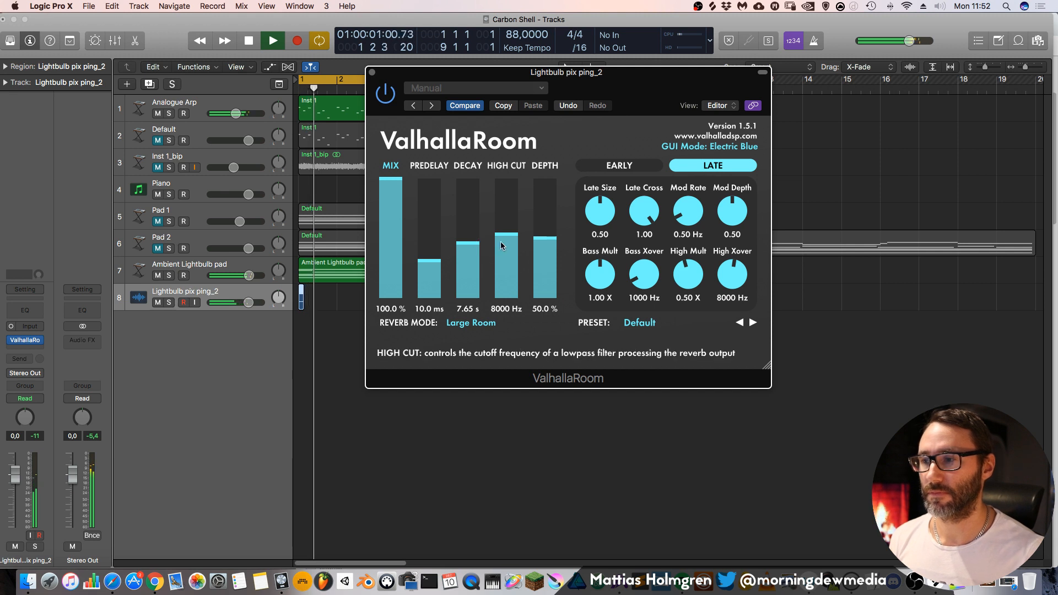
pyautogui.moveTo(556, 239); pyautogui.dragTo(557, 221)
pyautogui.moveTo(429, 261); pyautogui.dragTo(429, 276)
pyautogui.moveTo(506, 235); pyautogui.dragTo(507, 210)
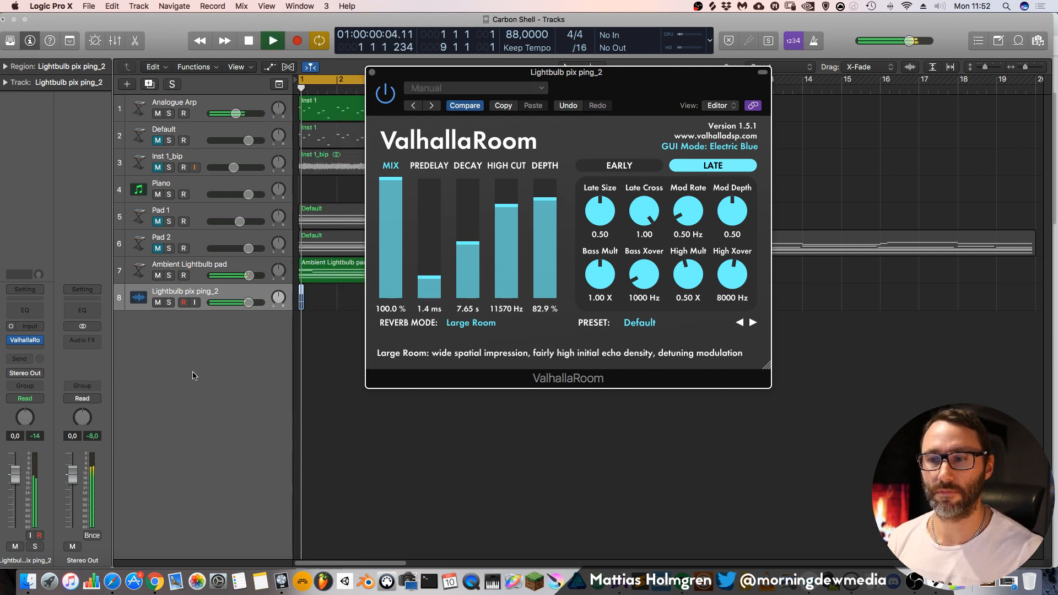
pyautogui.press('super+w')
# Copy the lightbulb ping region along its track and align the copy to start exactly at bar 5
pyautogui.moveTo(302, 303); pyautogui.dragTo(451, 302)
pyautogui.press('space')
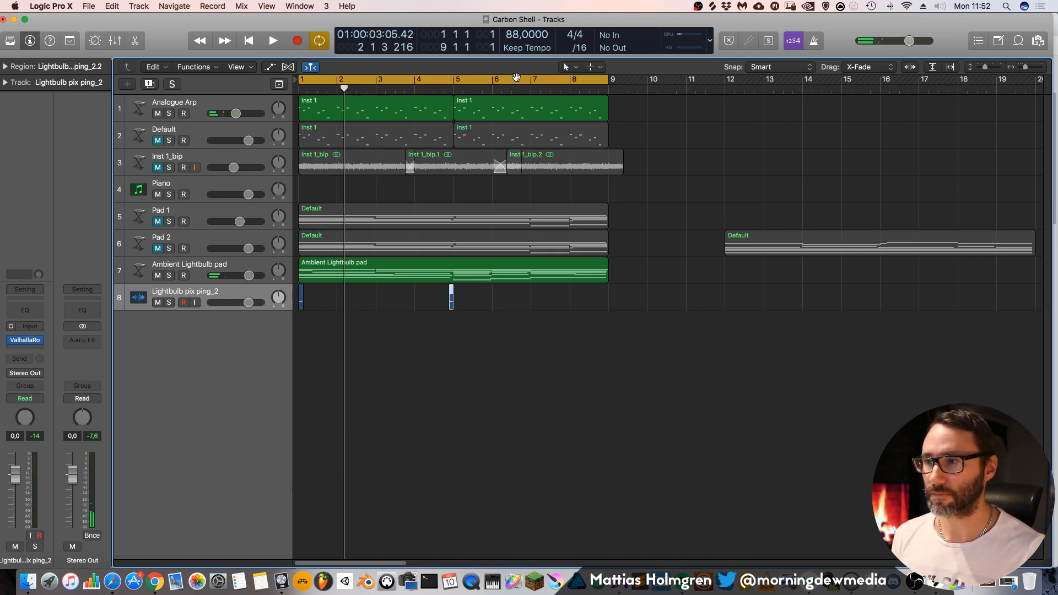
pyautogui.click(1023, 67)
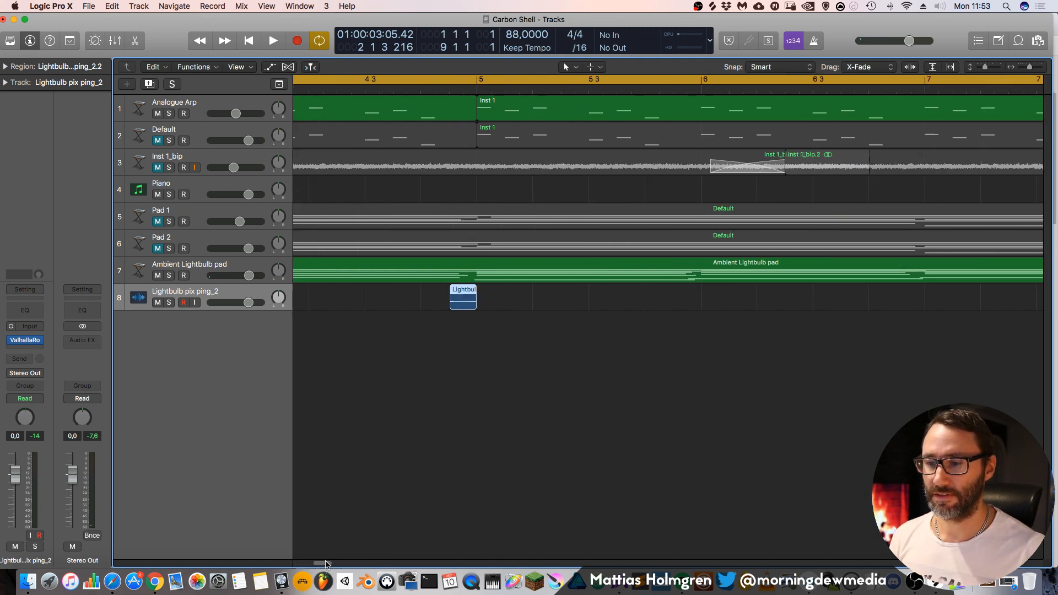
pyautogui.moveTo(325, 565); pyautogui.dragTo(317, 564)
pyautogui.moveTo(841, 298); pyautogui.dragTo(869, 300)
pyautogui.moveTo(1029, 67); pyautogui.dragTo(1023, 67)
pyautogui.press('space')
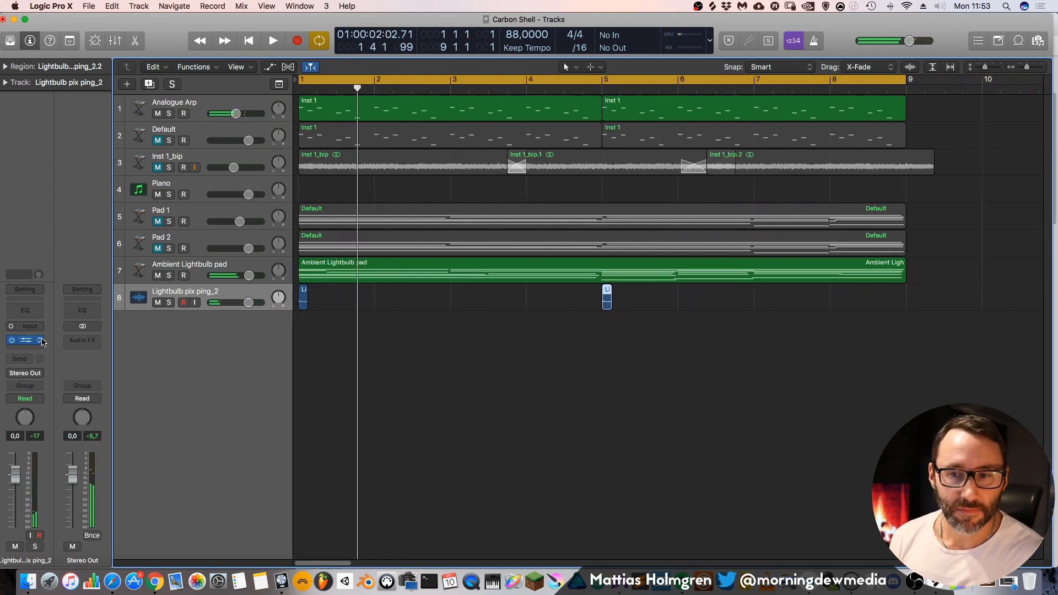
# Insert a mono Tape Delay before ValhallaRoom on the Lightbulb pix ping_2 track
pyautogui.click(42, 342)
pyautogui.scroll(-3, 108, 451)
pyautogui.moveTo(113, 440)
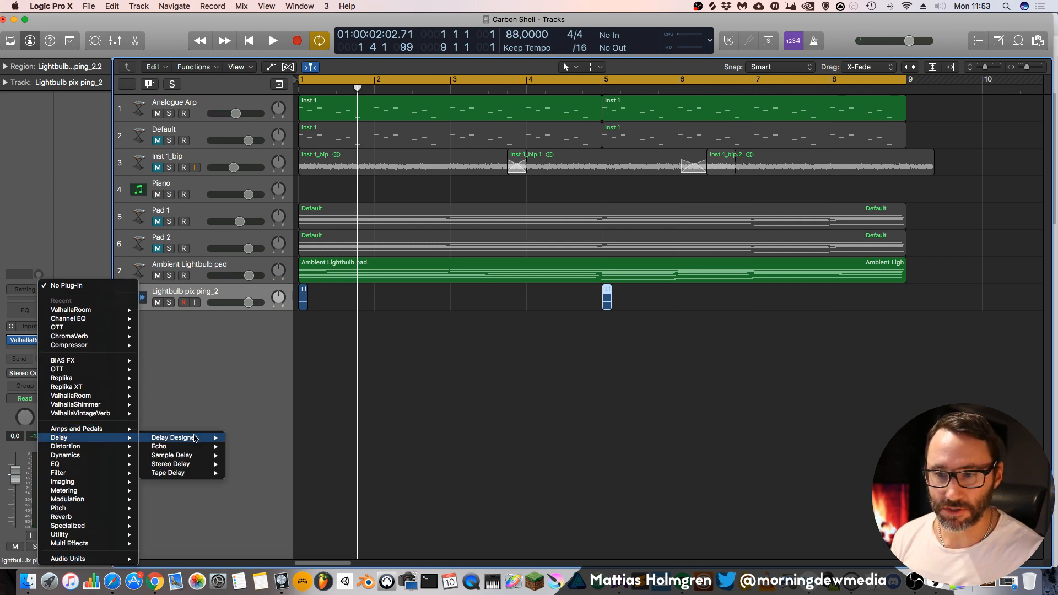
pyautogui.moveTo(185, 439)
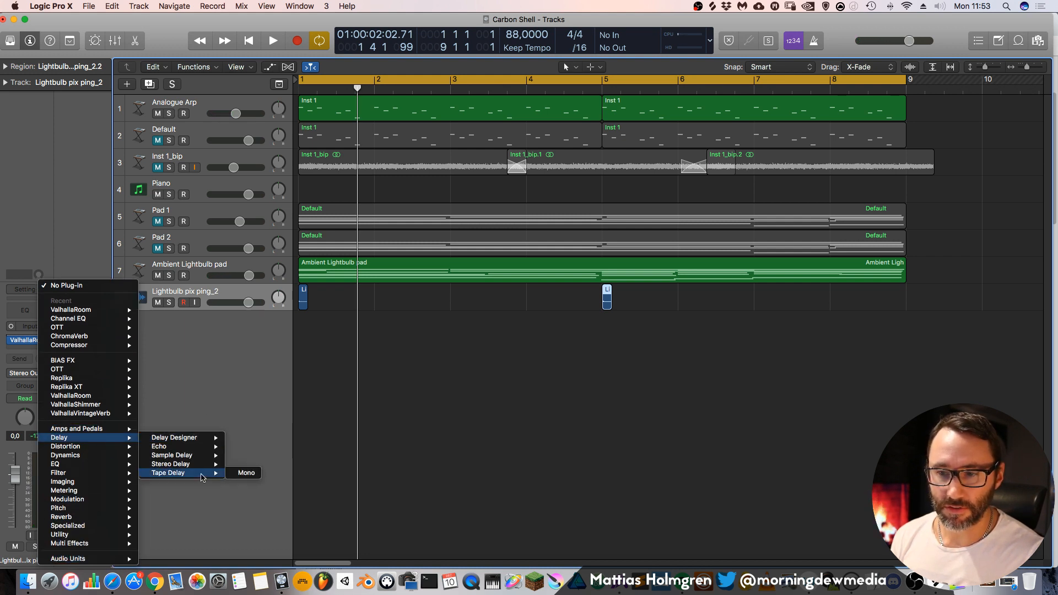
pyautogui.click(230, 475)
# With the song playing, set Tape Delay's clip threshold to -2.2 dB and LFO intensity to 20 %, and close its window
pyautogui.press('space')
pyautogui.moveTo(223, 148); pyautogui.dragTo(223, 150)
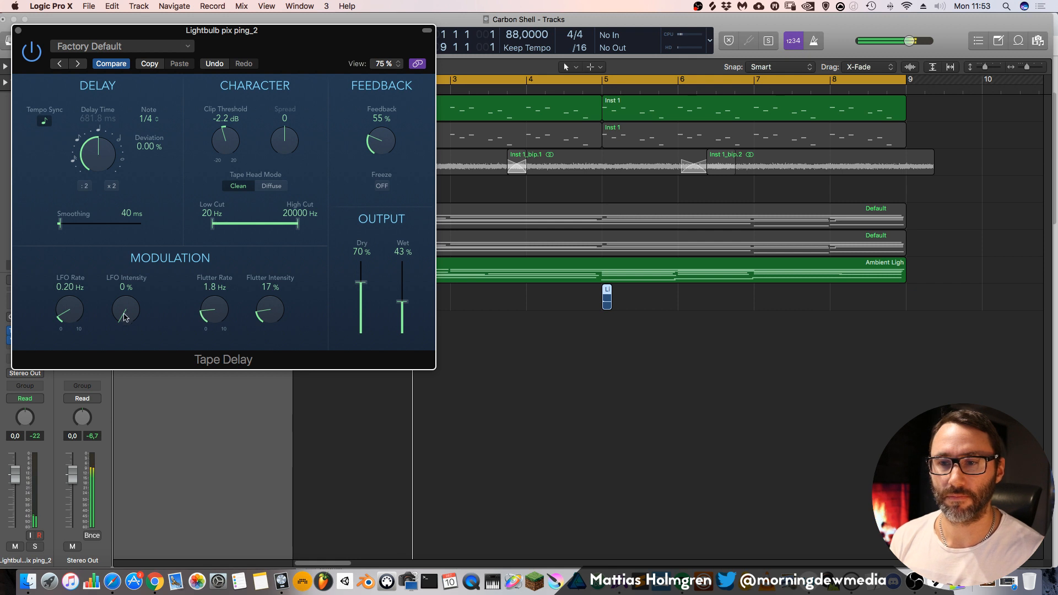
pyautogui.moveTo(238, 30); pyautogui.dragTo(689, 55)
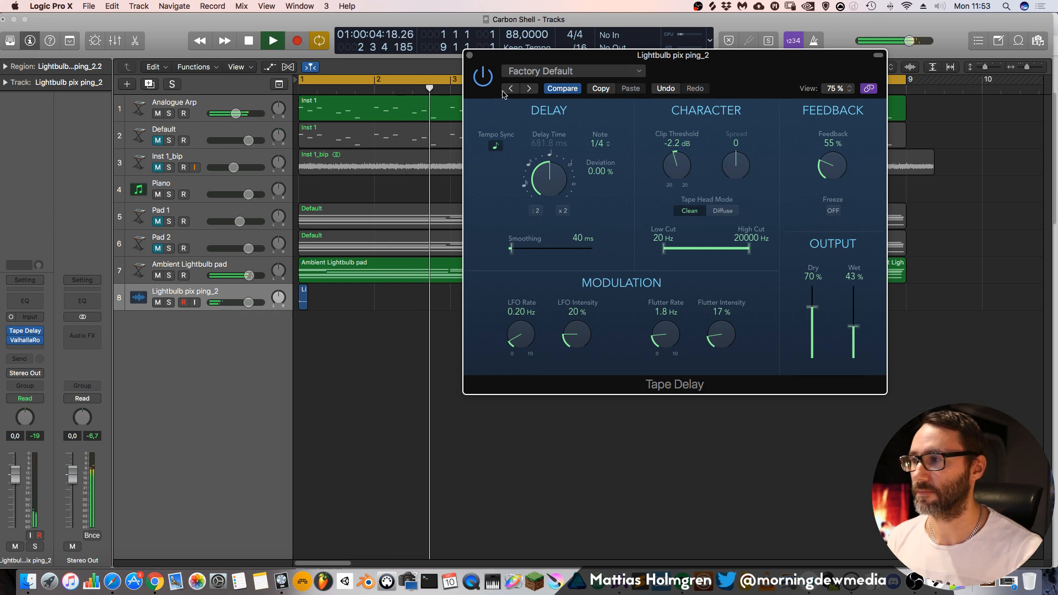
pyautogui.click(468, 54)
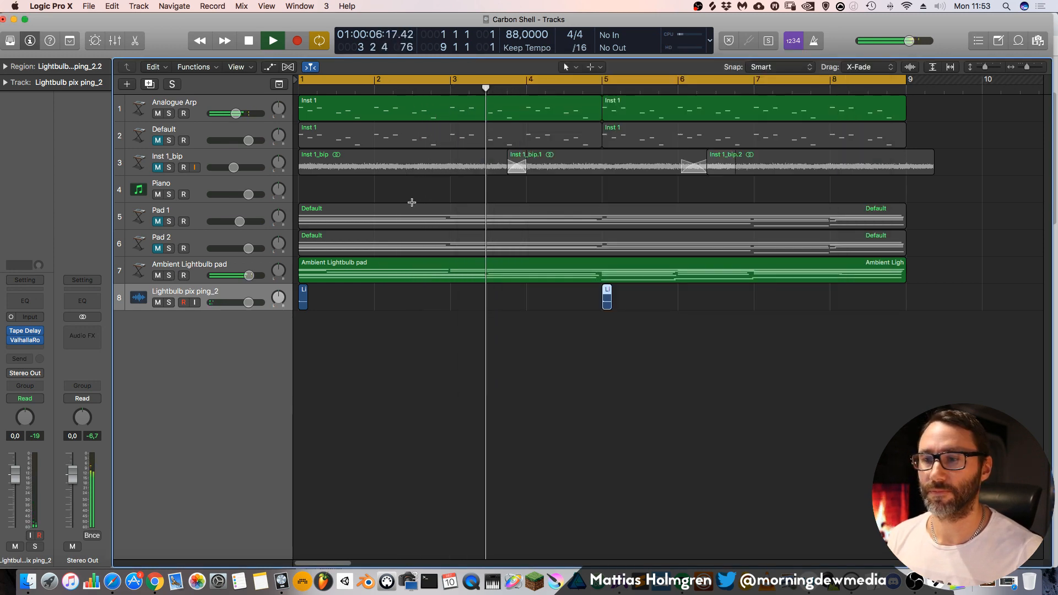
# Switch to Finder, preview bucket_small_lid_open_02.wav in the Bucket folder, and add it to a new audio track at bar 2 in Logic Pro X
pyautogui.click(27, 581)
pyautogui.click(713, 348)
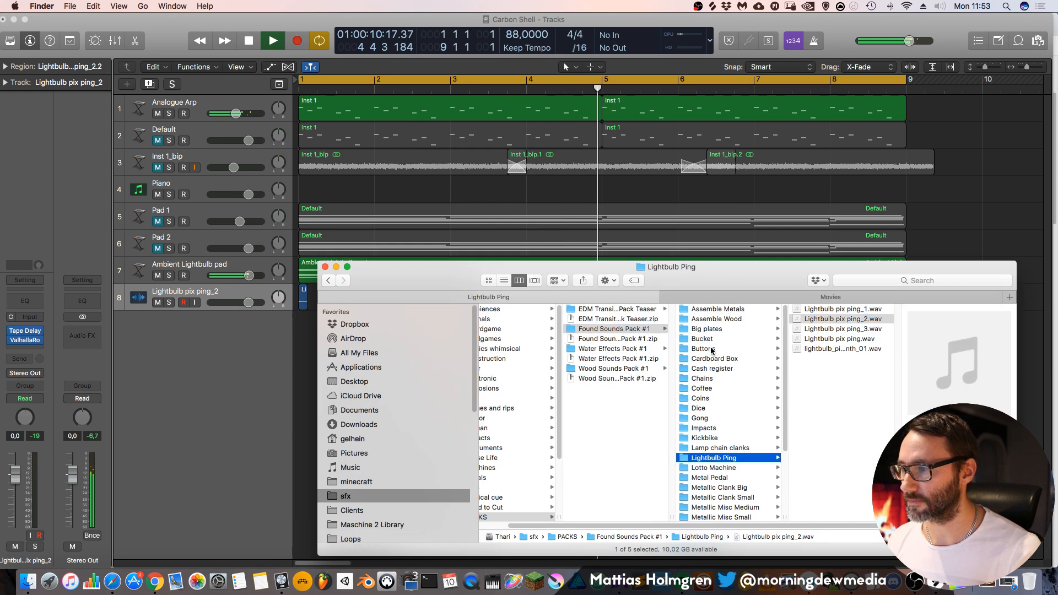
pyautogui.click(718, 339)
pyautogui.click(836, 320)
pyautogui.press('space')
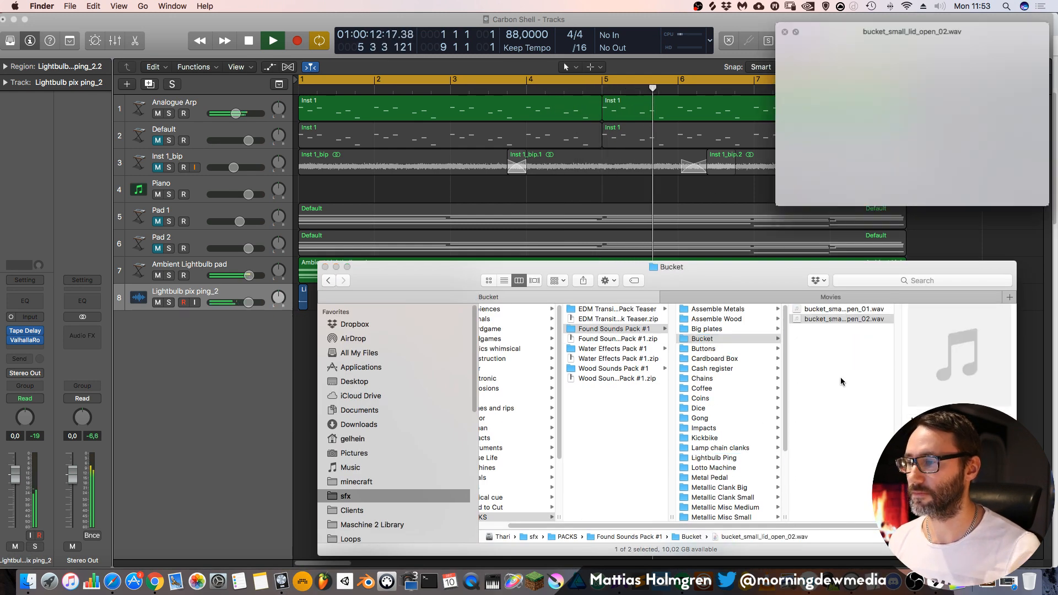
pyautogui.press('space')
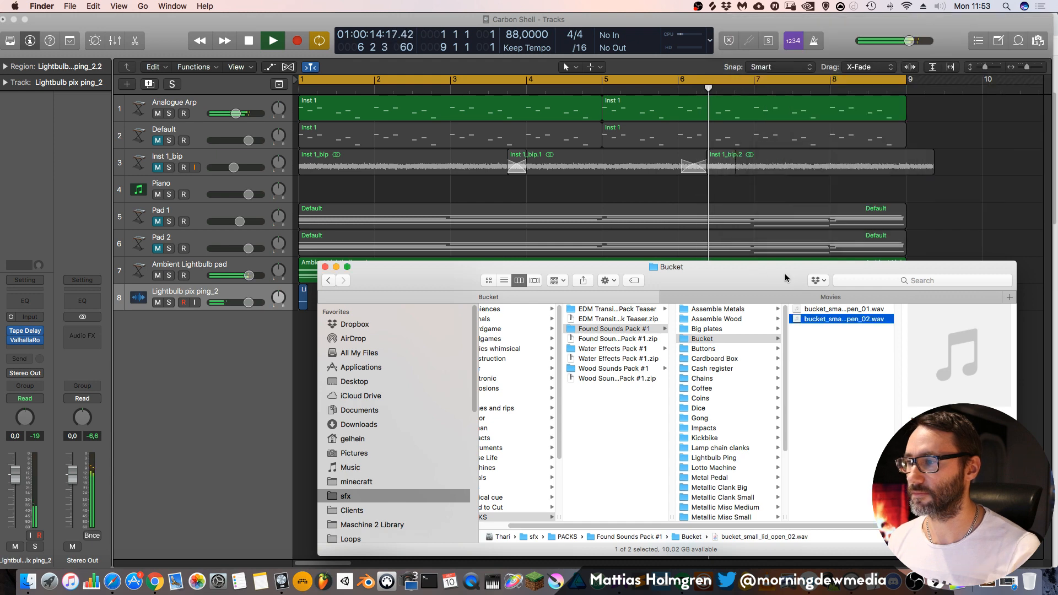
pyautogui.moveTo(785, 273); pyautogui.dragTo(889, 275)
pyautogui.moveTo(896, 324); pyautogui.dragTo(398, 342)
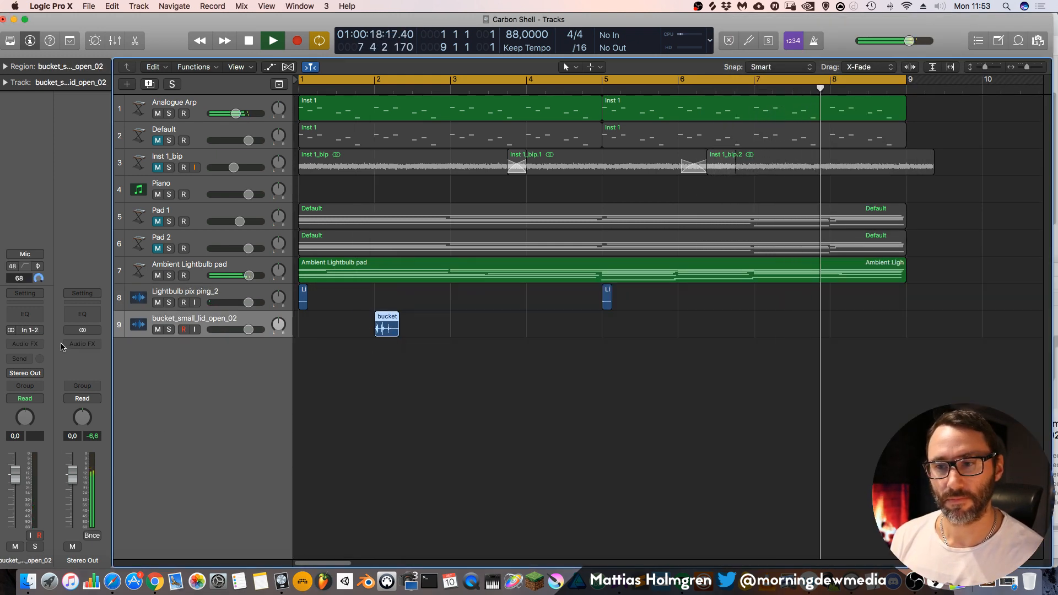
# Stop playback, insert a stereo ChromaVerb on the bucket_small_lid_open_02 track, turn cycling off and place the playhead at bar 2
pyautogui.press('space')
pyautogui.click(34, 345)
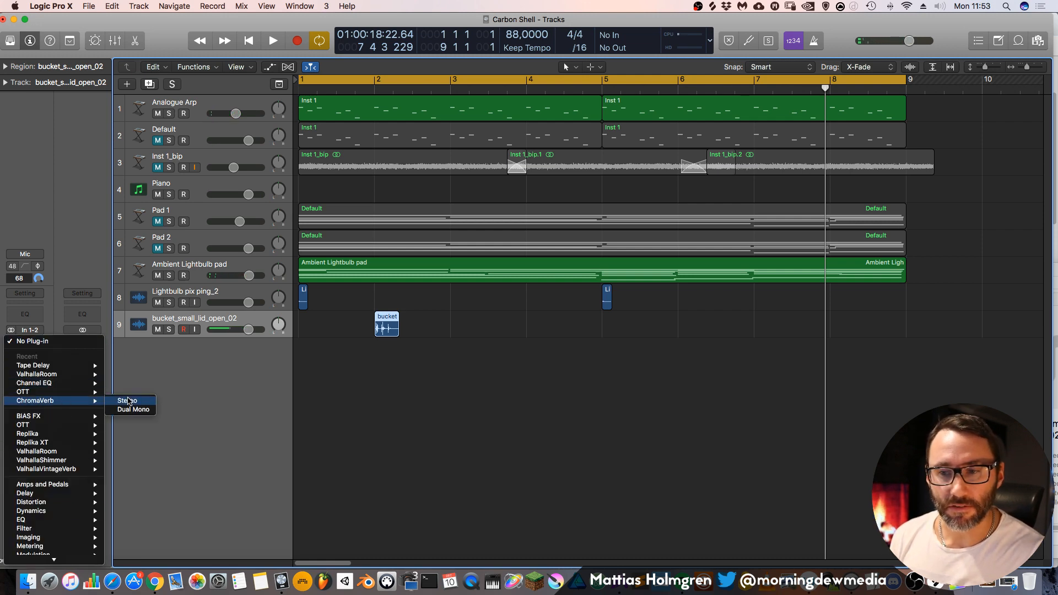
pyautogui.click(126, 401)
pyautogui.moveTo(394, 48); pyautogui.dragTo(735, 80)
pyautogui.click(373, 89)
pyautogui.click(373, 83)
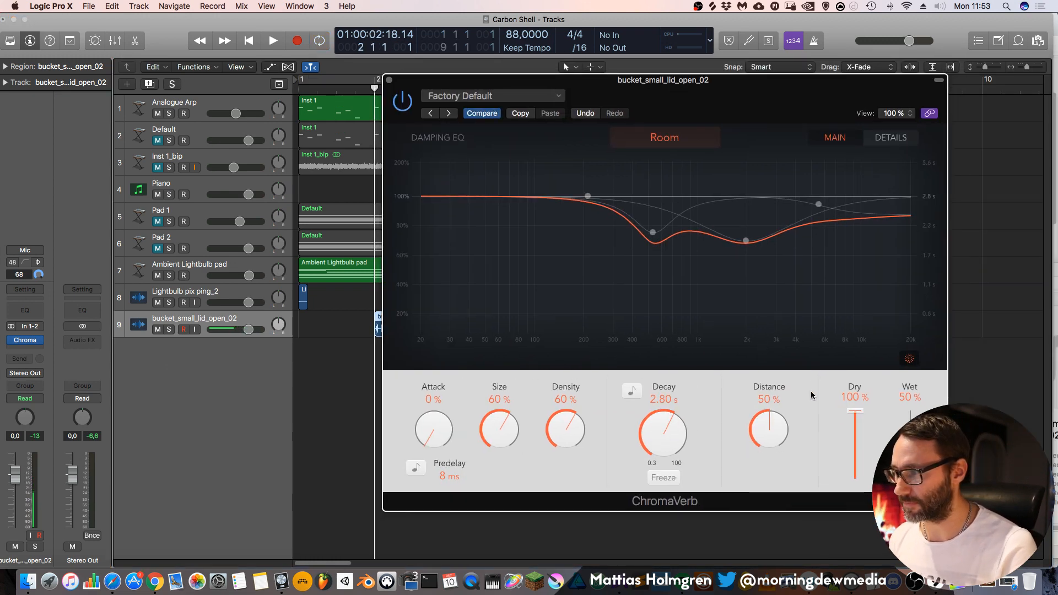
# Set ChromaVerb's dry level to 0 %, wet to 75 % and decay to 13.00 s, audition the bucket sound, and close its window
pyautogui.moveTo(865, 417); pyautogui.dragTo(865, 478)
pyautogui.press('space')
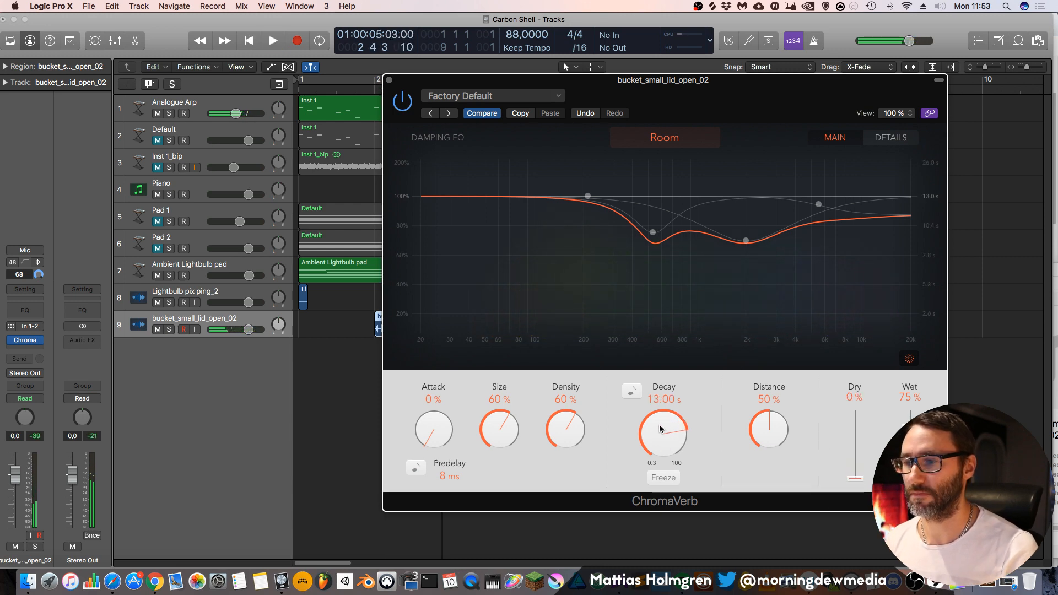
pyautogui.moveTo(496, 80); pyautogui.dragTo(677, 70)
pyautogui.press('space')
pyautogui.press('space')
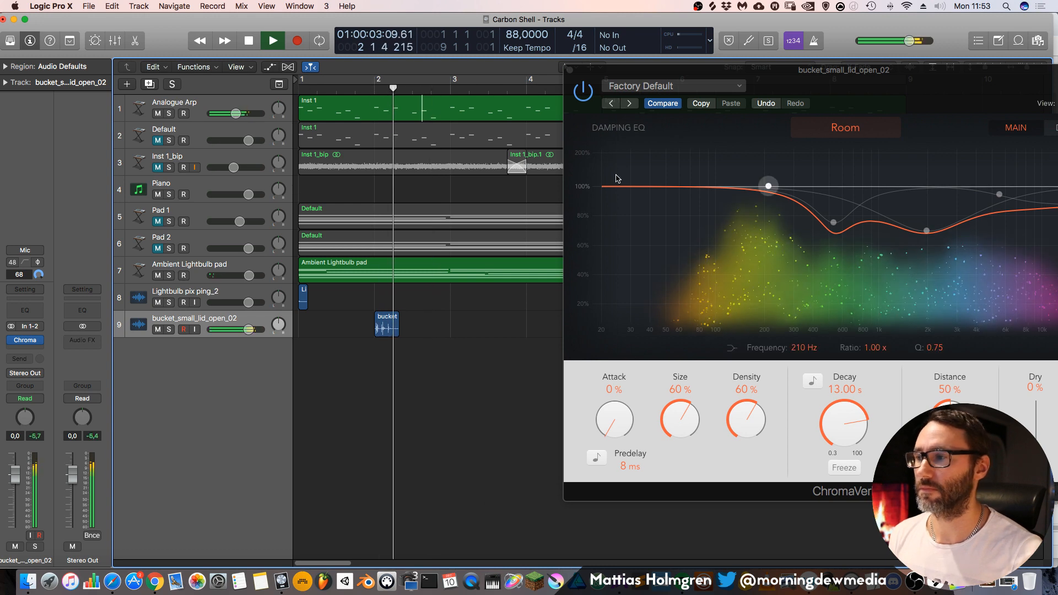
pyautogui.moveTo(933, 87); pyautogui.dragTo(690, 111)
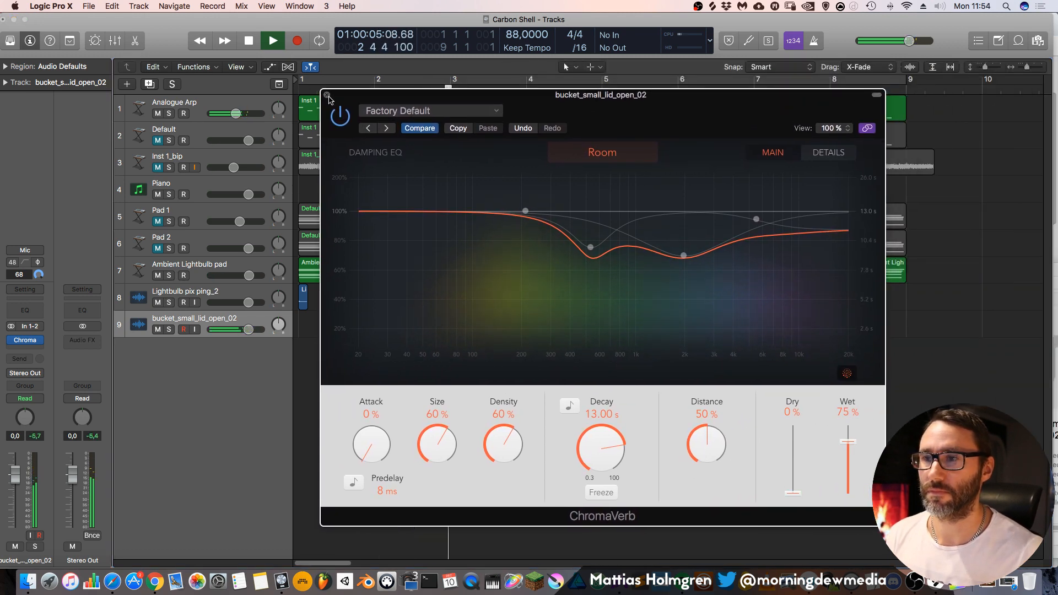
pyautogui.click(326, 95)
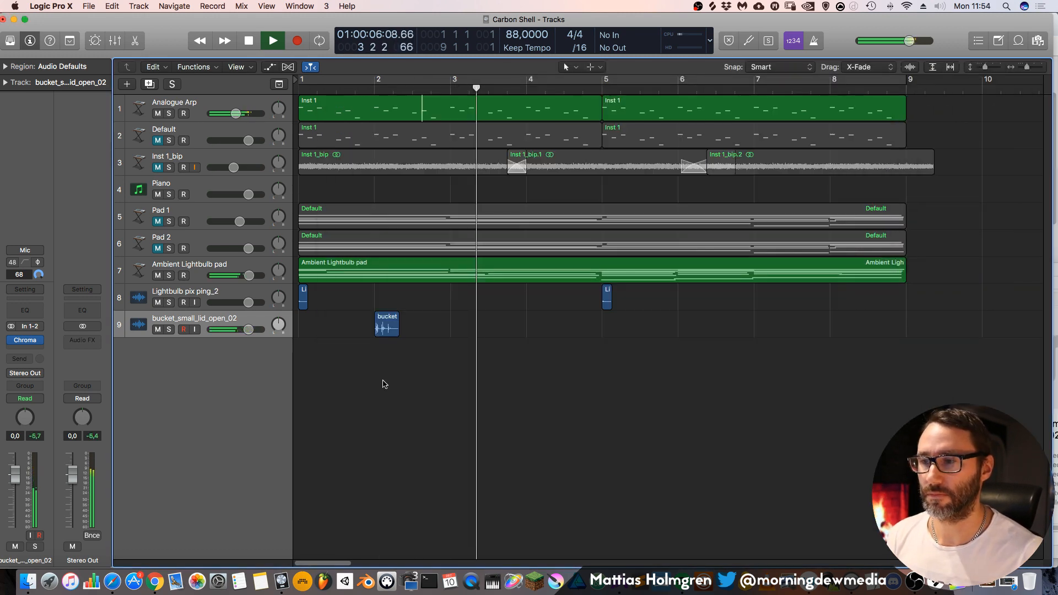
# Stop playback and bounce the bucket region in place to a new track as transition_Sfx, muting the source and including the audio tail
pyautogui.press('space')
pyautogui.click(391, 324)
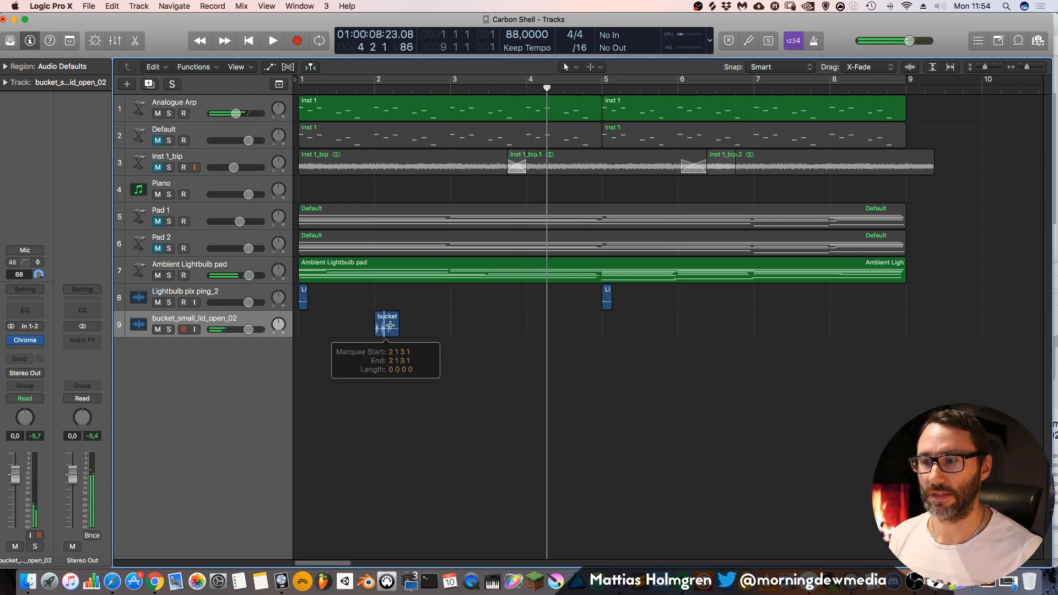
pyautogui.rightClick(390, 324)
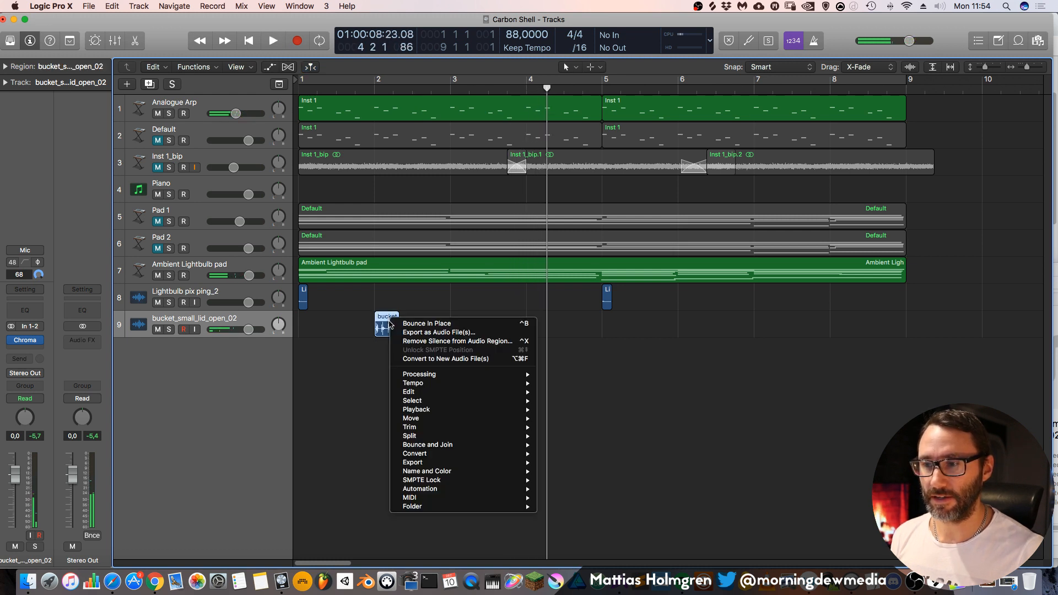
pyautogui.click(434, 324)
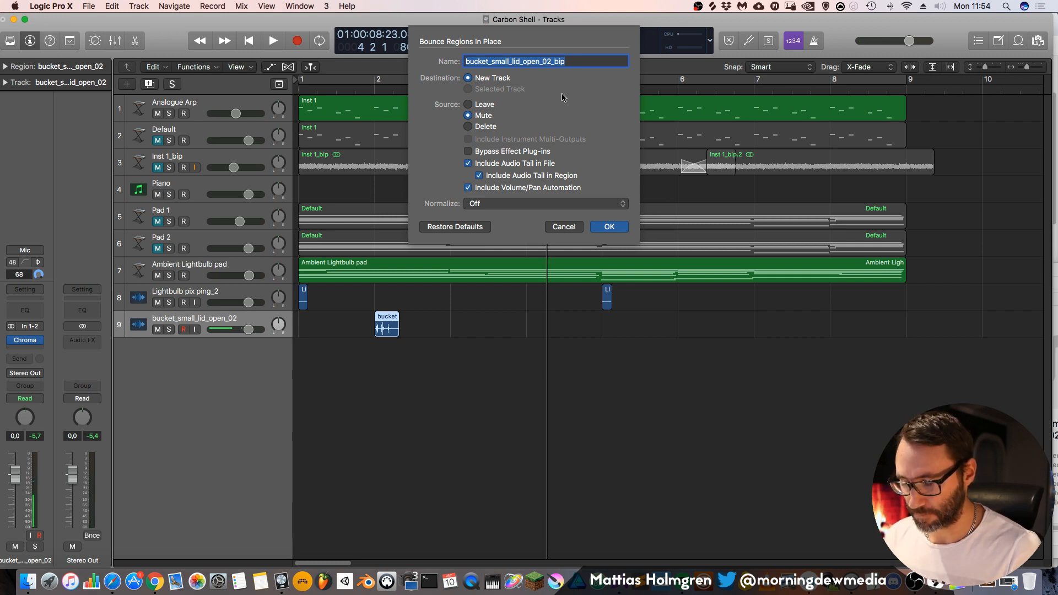
pyautogui.write('transition_Sfx')
pyautogui.press('Return')
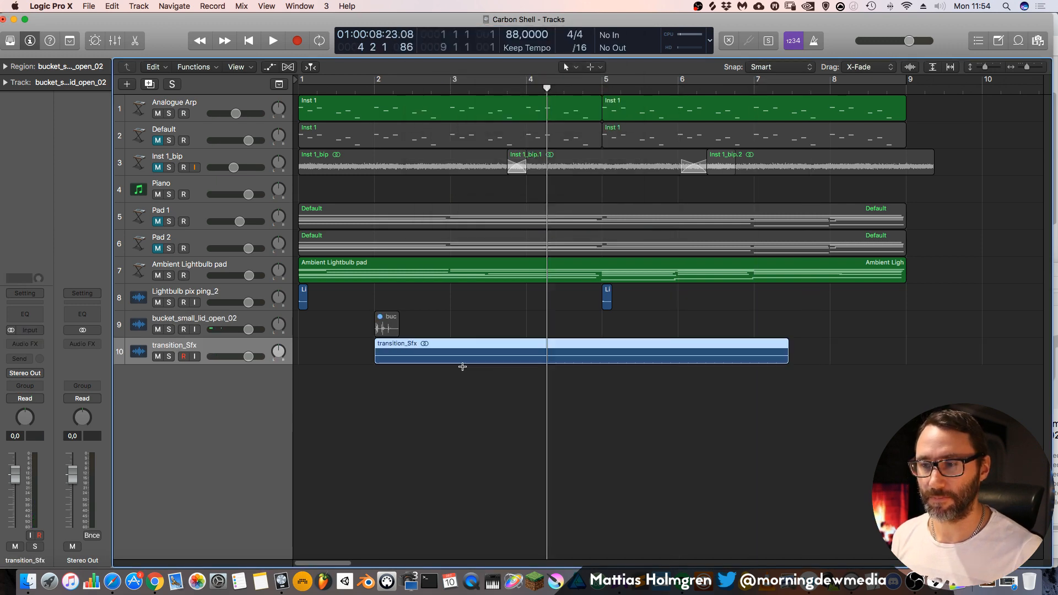
# Reverse the transition_Sfx audio file in the audio file editor and close the editor
pyautogui.doubleClick(481, 349)
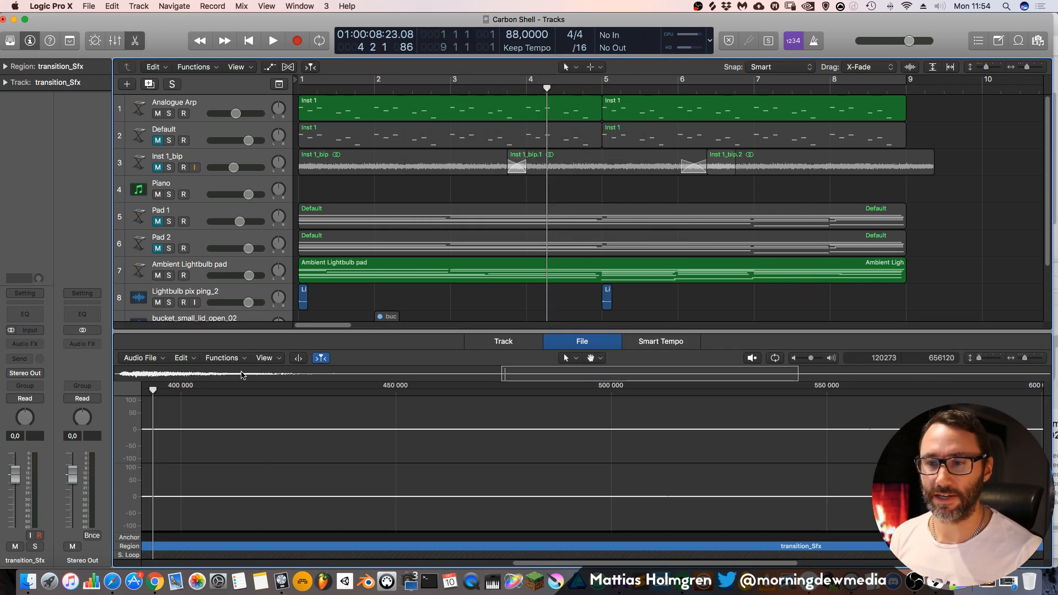
pyautogui.click(224, 359)
pyautogui.click(241, 414)
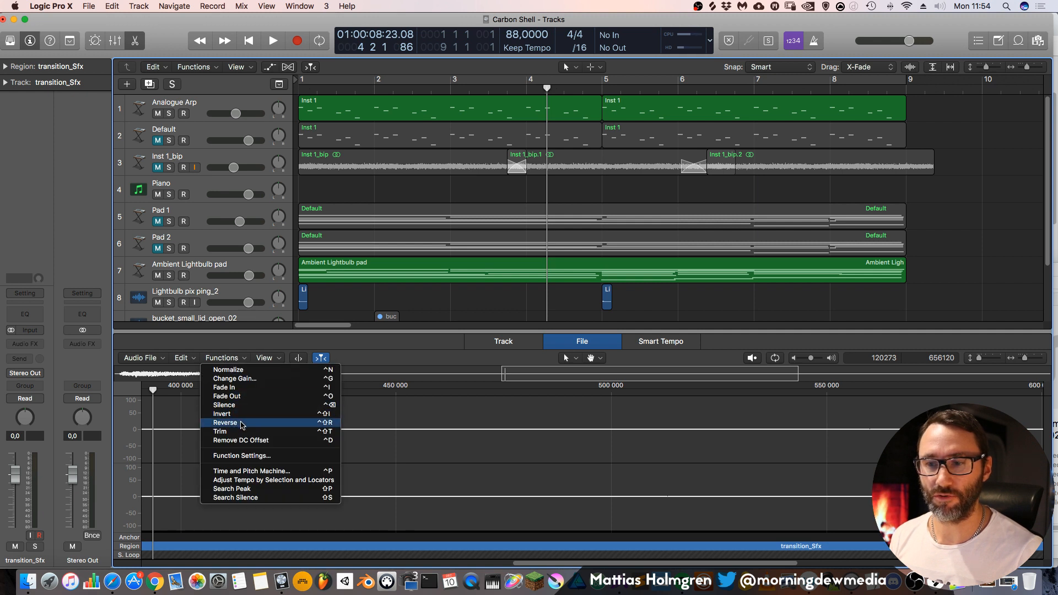
pyautogui.press('e')
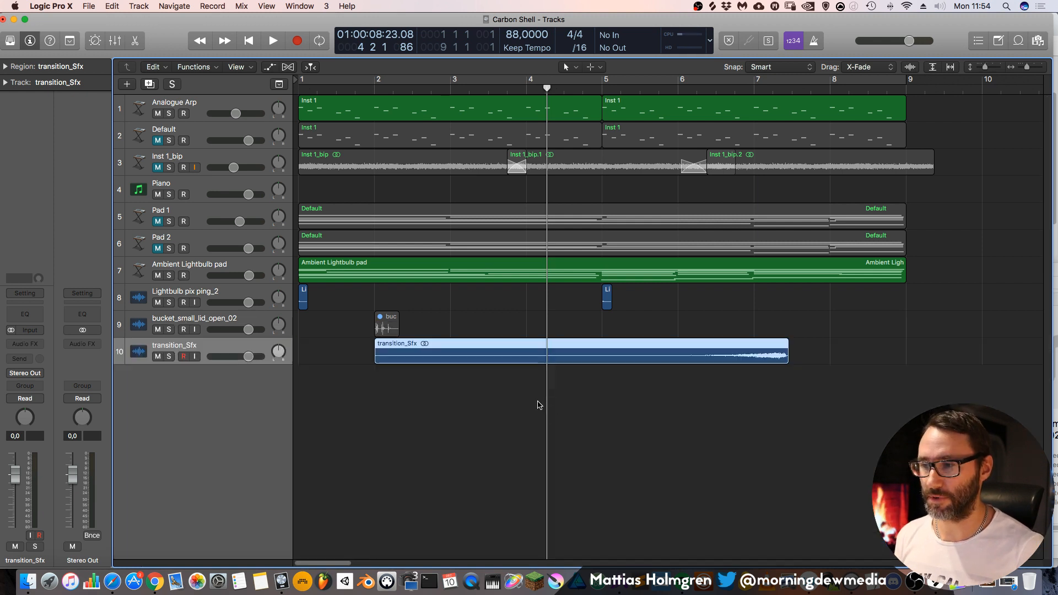
# Trim the transition_Sfx region at both ends so it runs from bar 4 to bar 7
pyautogui.moveTo(785, 357); pyautogui.dragTo(753, 358)
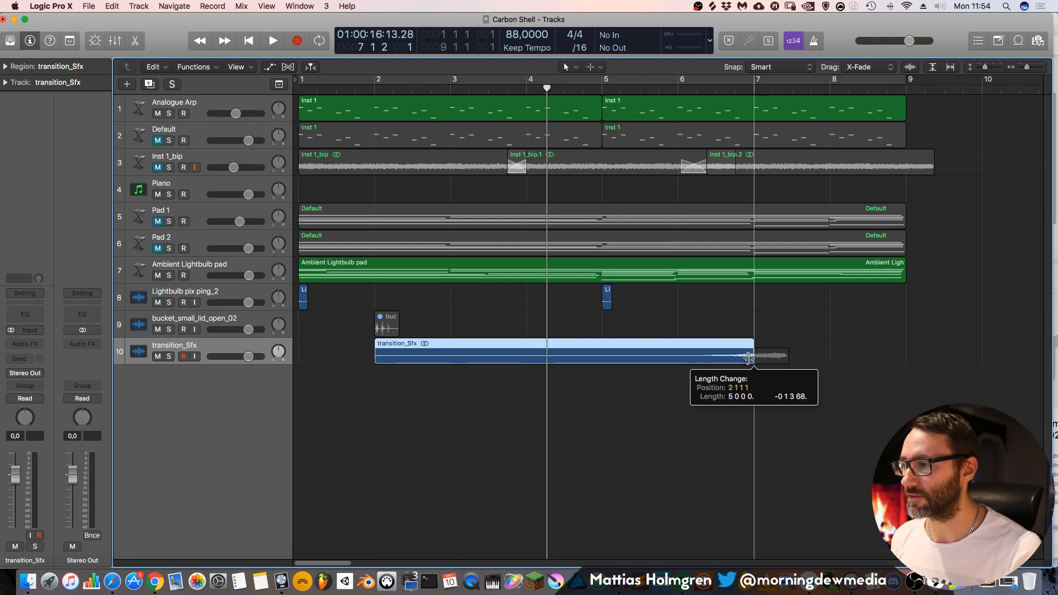
pyautogui.click(722, 354)
pyautogui.moveTo(375, 360); pyautogui.dragTo(527, 358)
pyautogui.moveTo(698, 359); pyautogui.dragTo(478, 357)
pyautogui.click(711, 345)
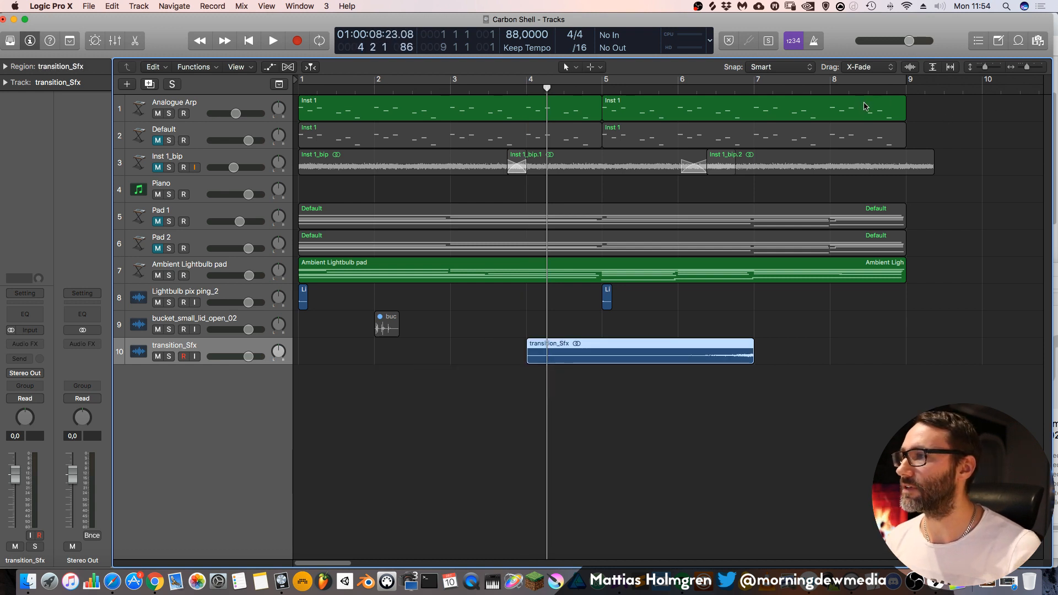
pyautogui.click(800, 69)
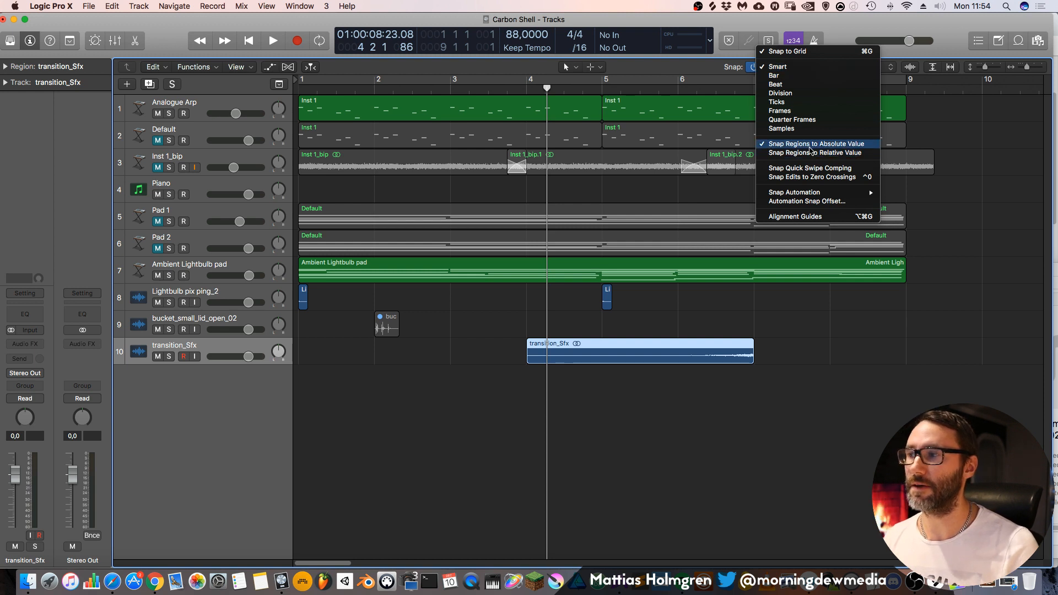
pyautogui.click(778, 363)
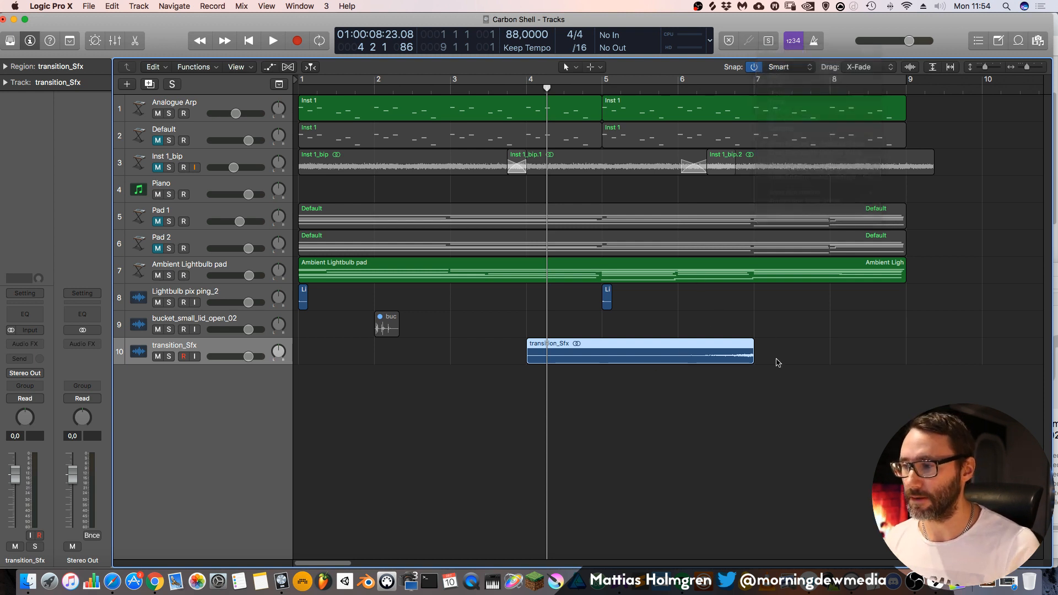
pyautogui.moveTo(749, 359)
pyautogui.mouseDown()
pyautogui.moveTo(670, 359)
pyautogui.moveTo(753, 357)
pyautogui.mouseUp()
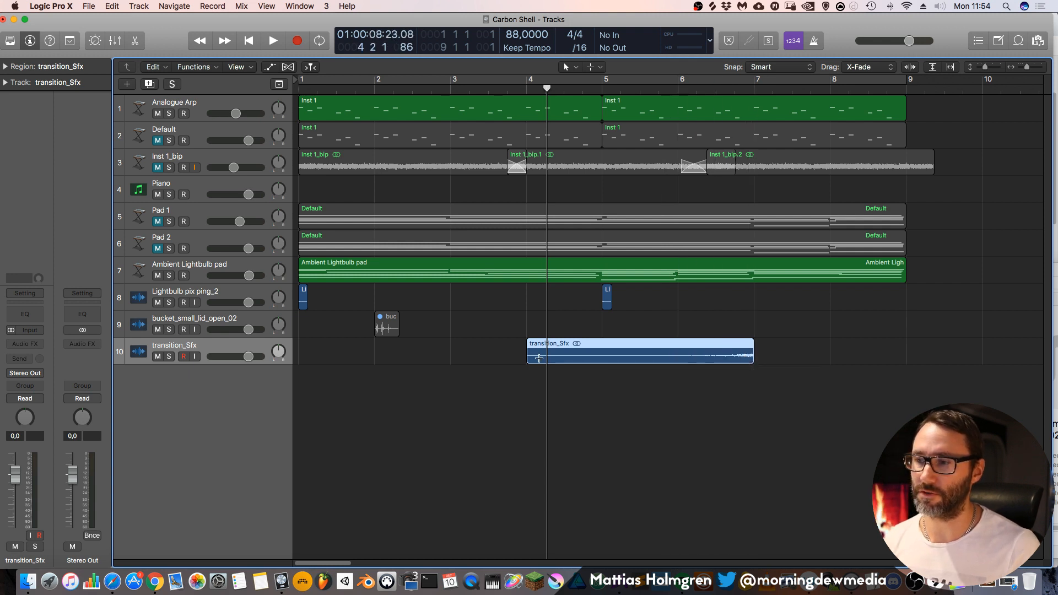
pyautogui.moveTo(529, 359)
pyautogui.mouseDown()
pyautogui.moveTo(601, 358)
pyautogui.moveTo(532, 359)
pyautogui.mouseUp()
# Move the trimmed transition_Sfx region to start at bar 2 and end at bar 5, and play the song from the beginning
pyautogui.moveTo(686, 348); pyautogui.dragTo(538, 356)
pyautogui.press('Return')
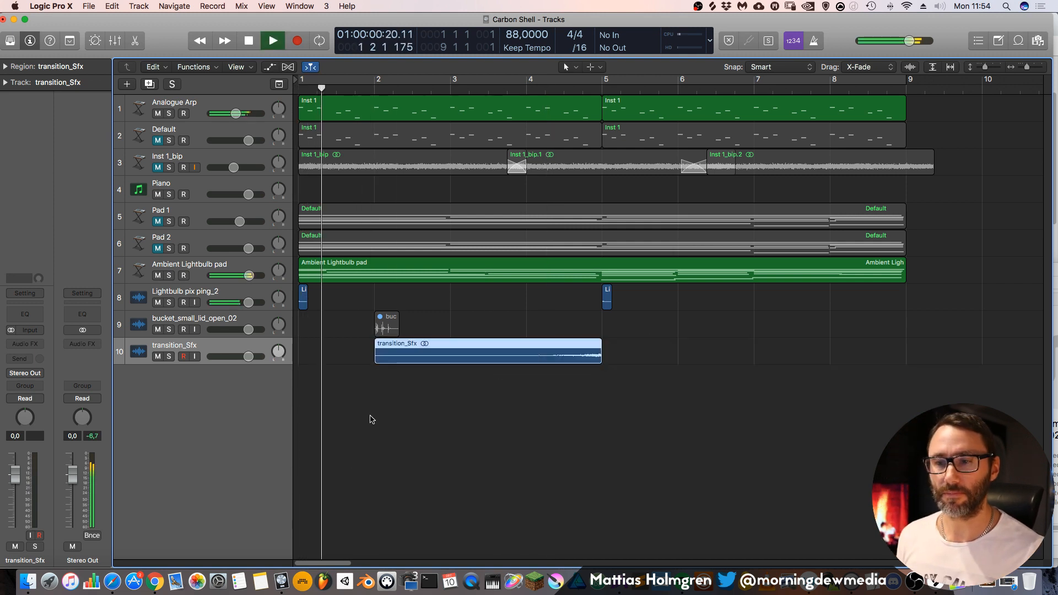
# Lower the transition_Sfx track's volume to −4.1 dB and copy its region to bar 6 so it ends at bar 9
pyautogui.moveTo(248, 357)
pyautogui.mouseDown()
pyautogui.moveTo(232, 363)
pyautogui.moveTo(277, 413)
pyautogui.moveTo(263, 368)
pyautogui.mouseUp()
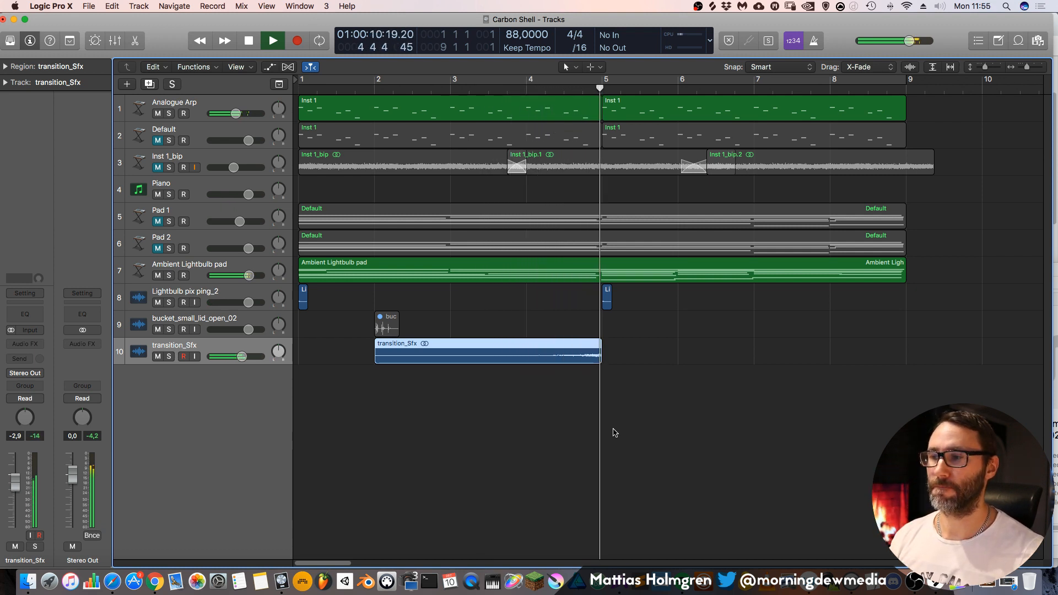
pyautogui.moveTo(241, 357); pyautogui.dragTo(238, 357)
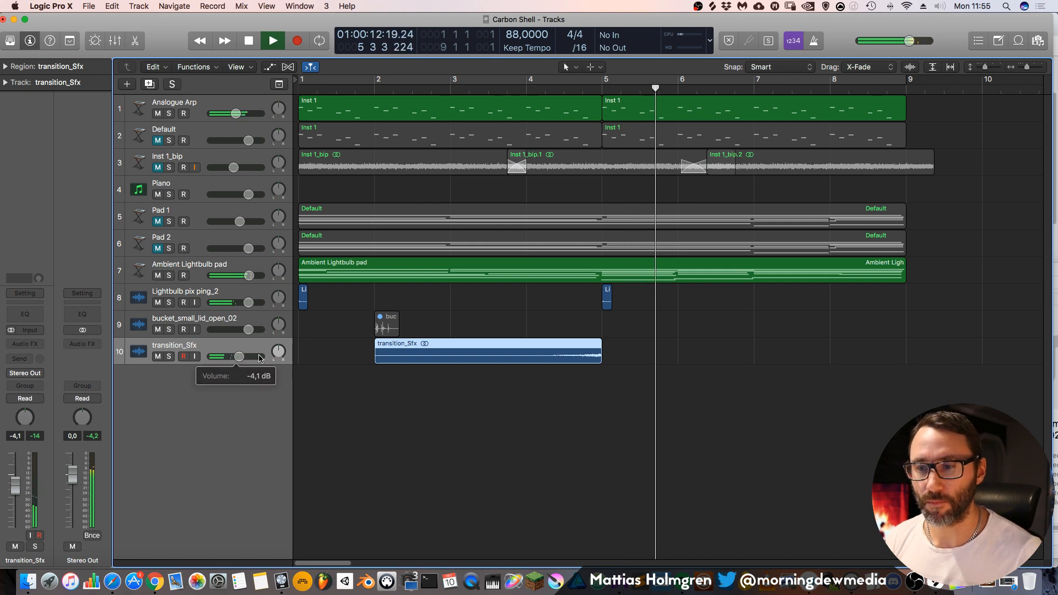
pyautogui.moveTo(519, 350); pyautogui.dragTo(826, 349)
# Raise the Lightbulb pix ping_2 track to 2.0 dB and add a Channel EQ boosting 2500 Hz by 2.0 dB and 7500 Hz by 4.0 dB
pyautogui.moveTo(249, 302); pyautogui.dragTo(253, 302)
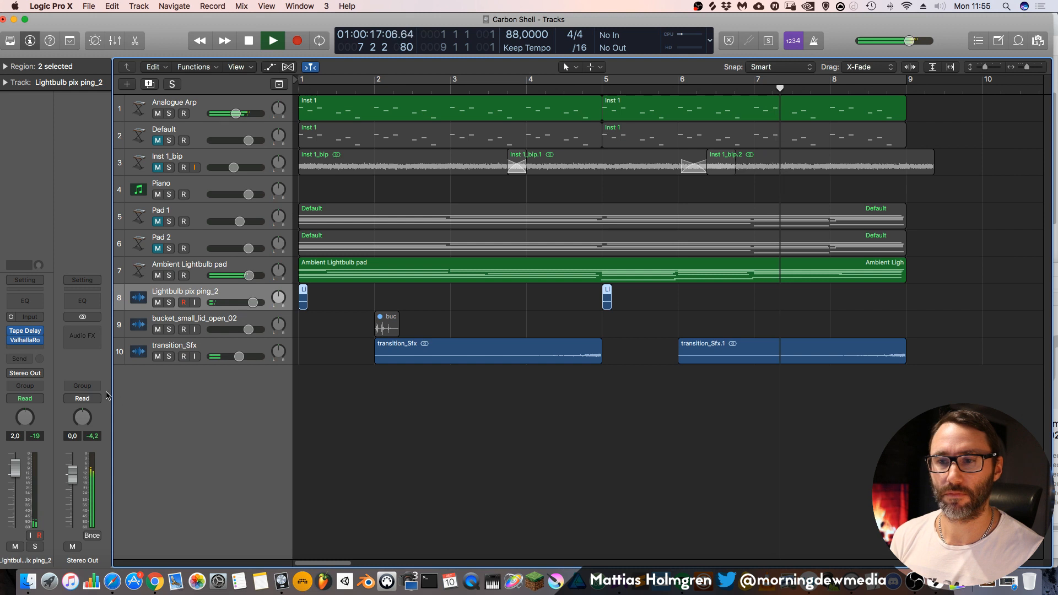
pyautogui.click(25, 303)
pyautogui.moveTo(373, 257)
pyautogui.mouseDown()
pyautogui.moveTo(373, 226)
pyautogui.moveTo(374, 262)
pyautogui.mouseUp()
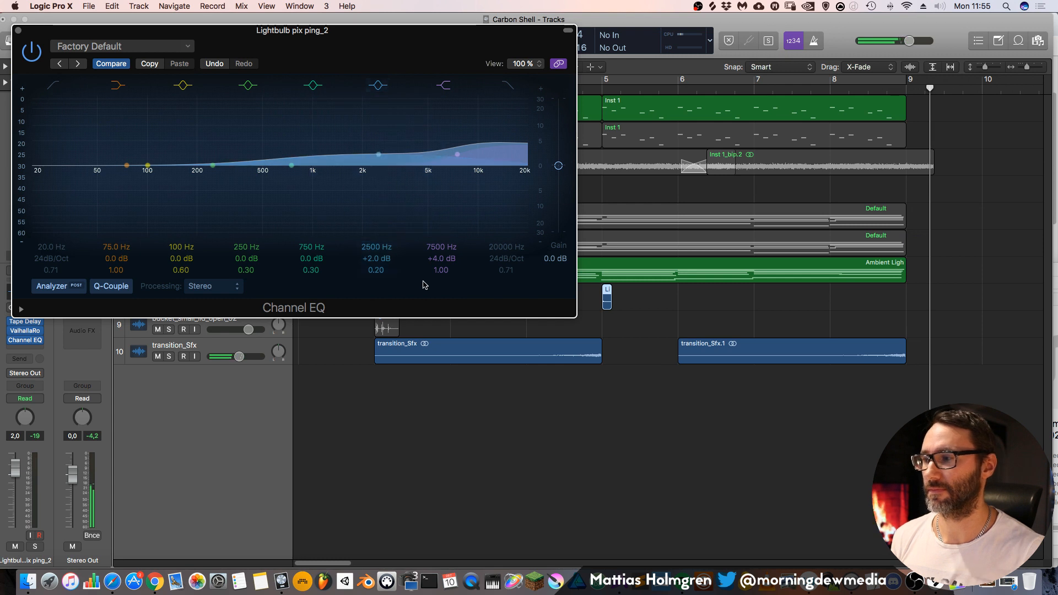
# Turn cycling on, enable the ping EQ's low cut at about 69 Hz during playback, and close the EQ window
pyautogui.press('space')
pyautogui.press('c')
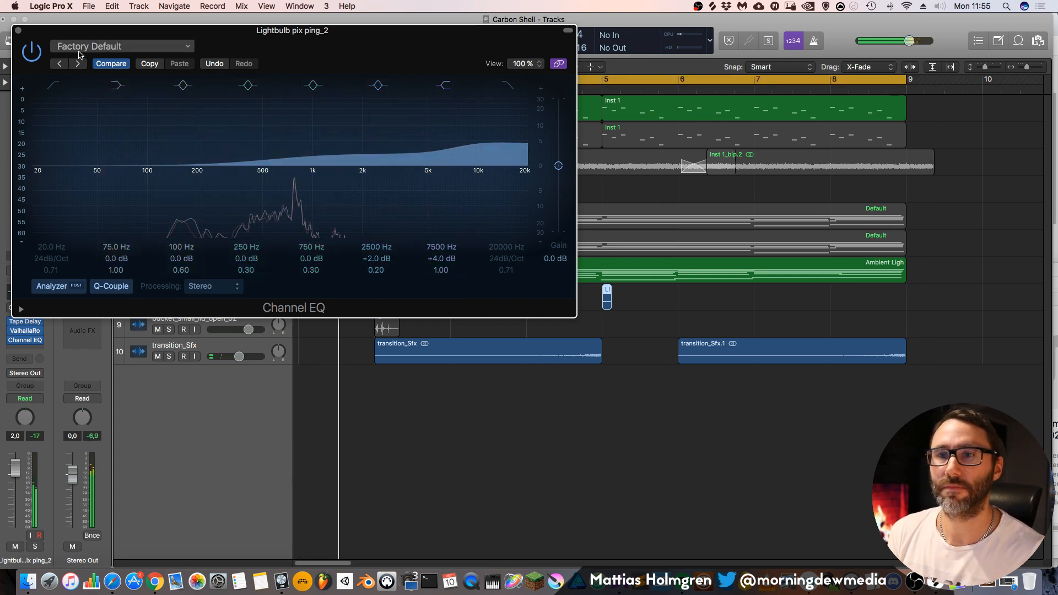
pyautogui.click(50, 87)
pyautogui.moveTo(48, 233); pyautogui.dragTo(138, 232)
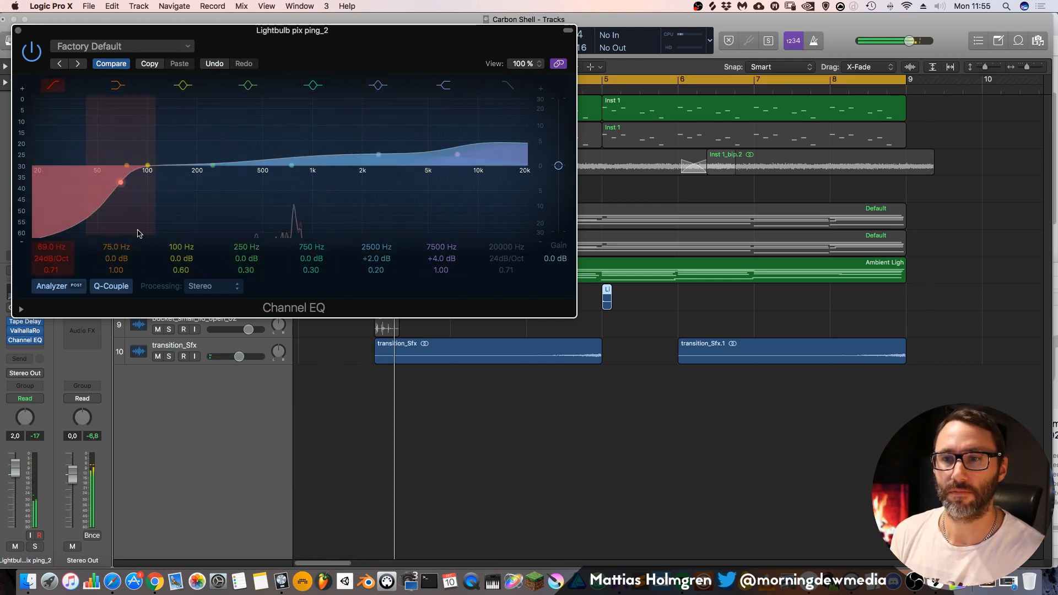
pyautogui.click(18, 30)
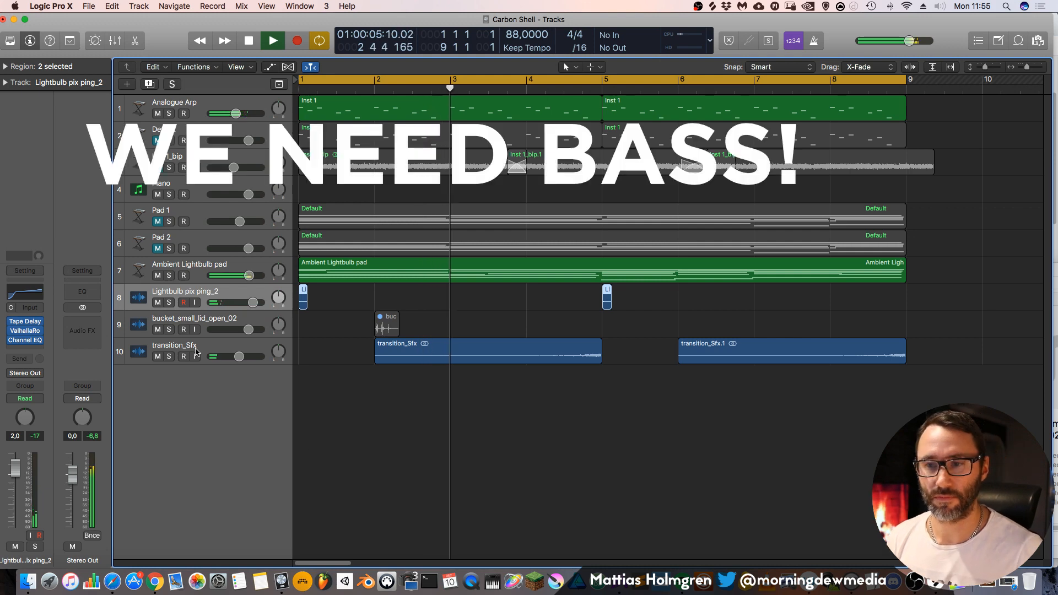
# Stop playback and create a new software instrument track with Alchemy below the transition_Sfx track
pyautogui.click(203, 358)
pyautogui.press('space')
pyautogui.rightClick(200, 348)
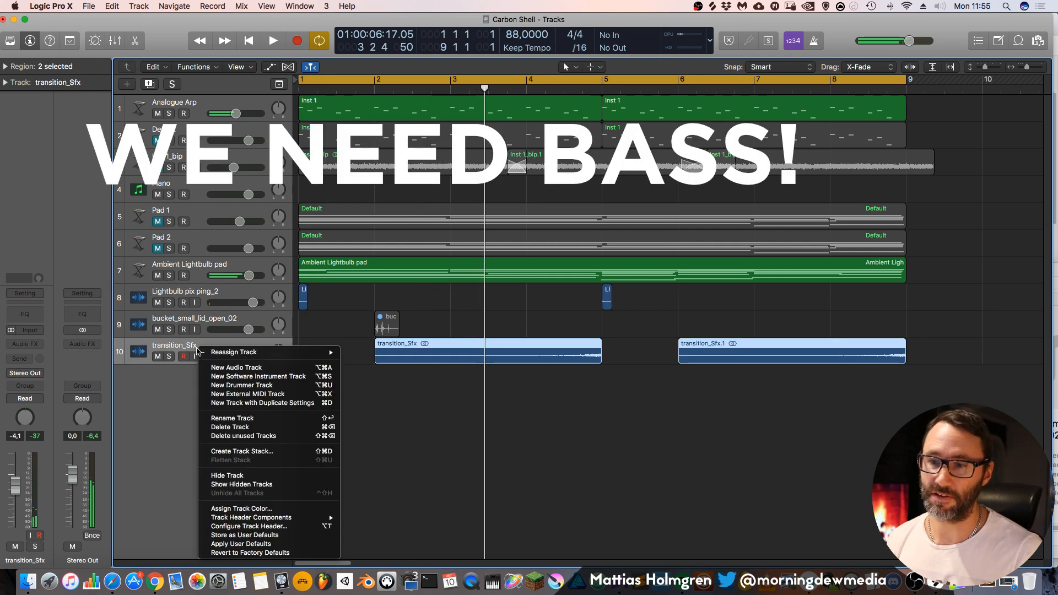
pyautogui.click(266, 377)
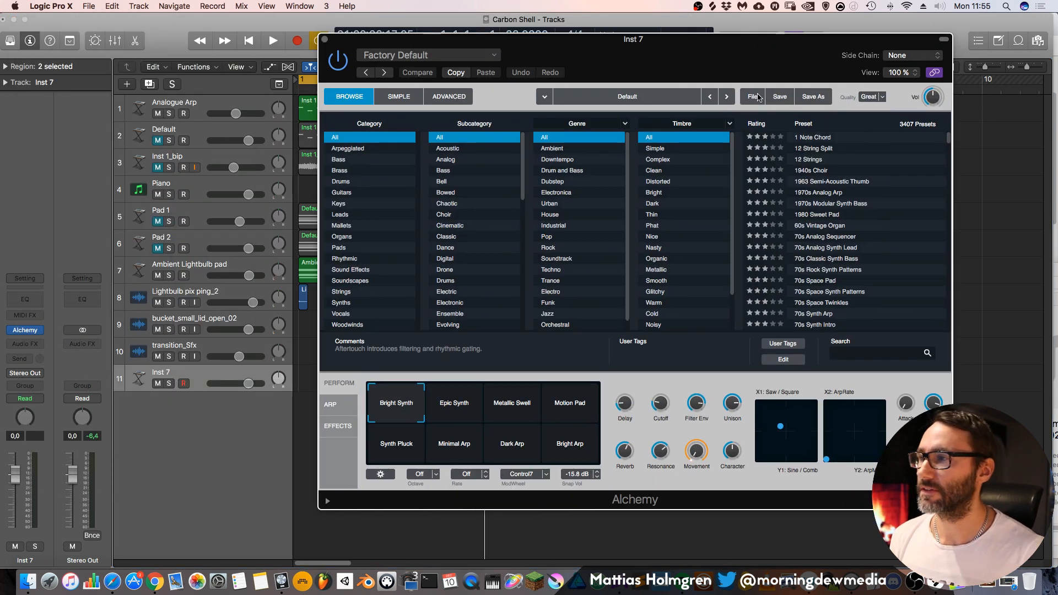
# Initialize the Alchemy preset, set source A's waveform to Square, and close the instrument window
pyautogui.click(753, 97)
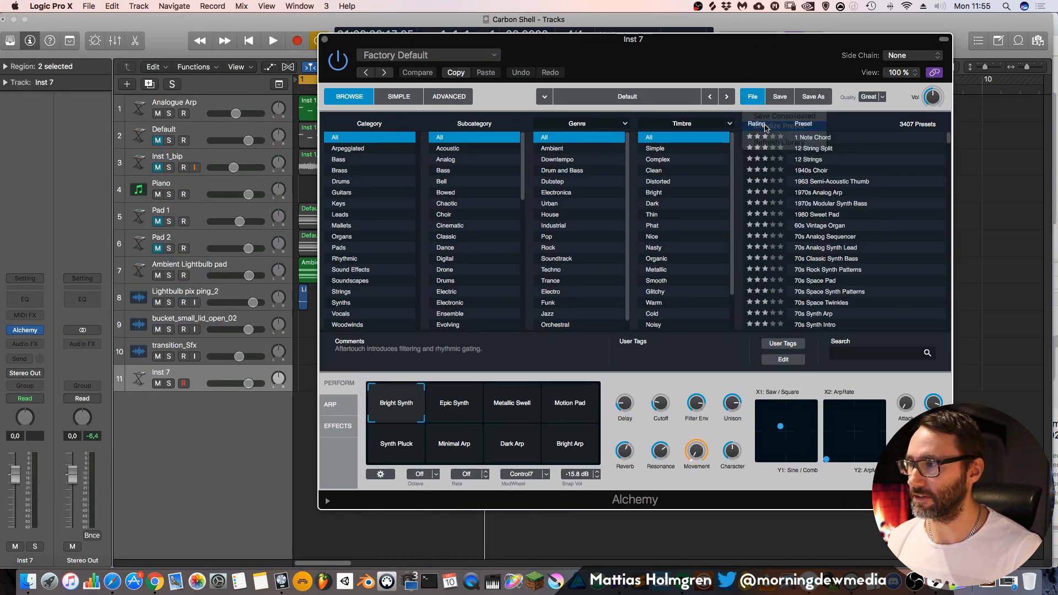
pyautogui.click(771, 116)
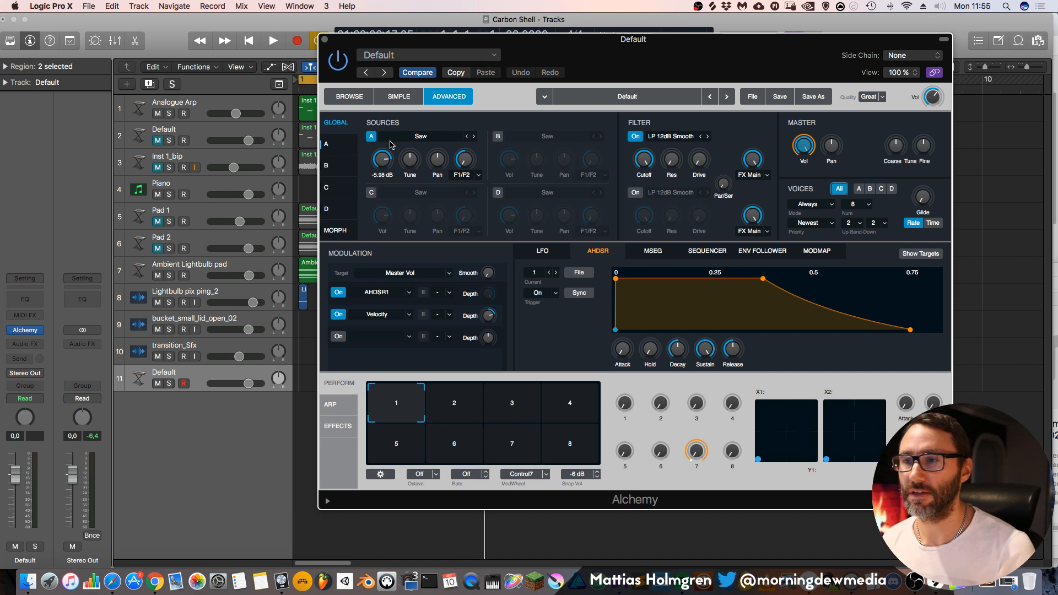
pyautogui.click(328, 145)
pyautogui.click(478, 127)
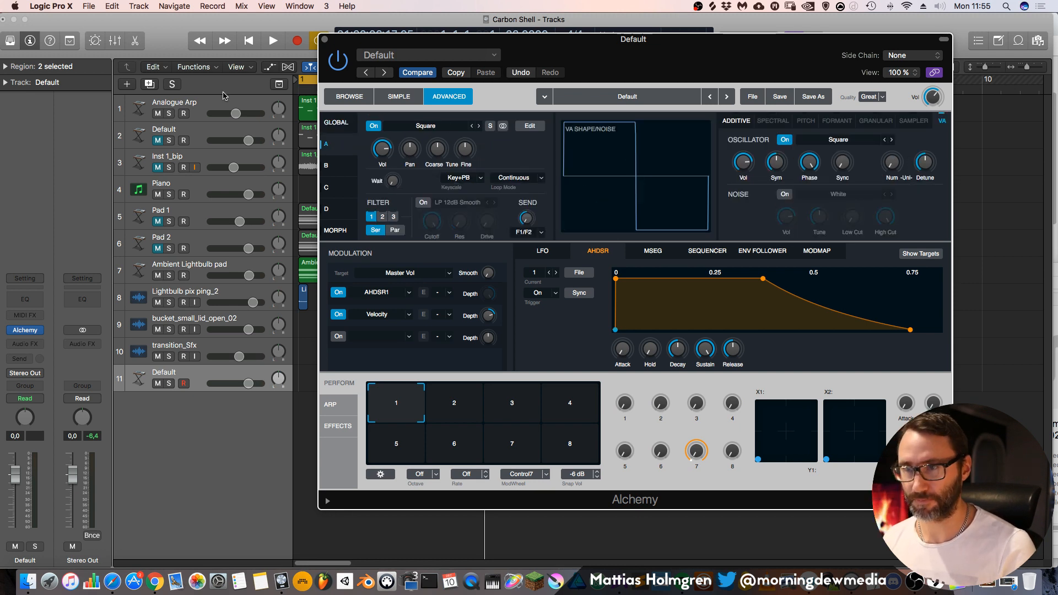
pyautogui.click(324, 40)
# Copy the Ambient Lightbulb pad region to the new Default track and delete its upper notes, keeping only the lowest bass line
pyautogui.click(365, 269)
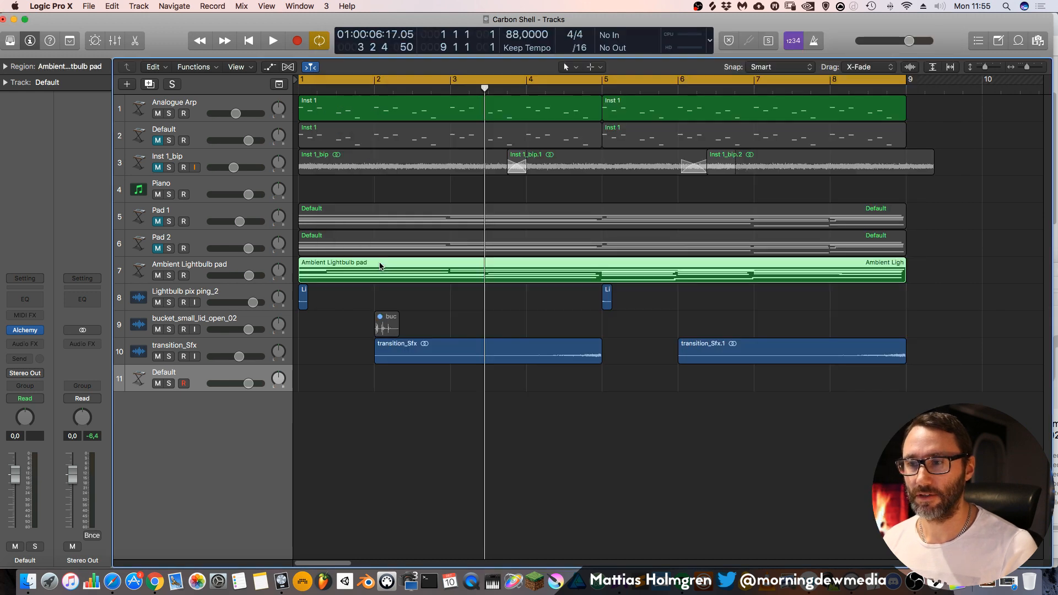
pyautogui.moveTo(394, 270); pyautogui.dragTo(423, 379)
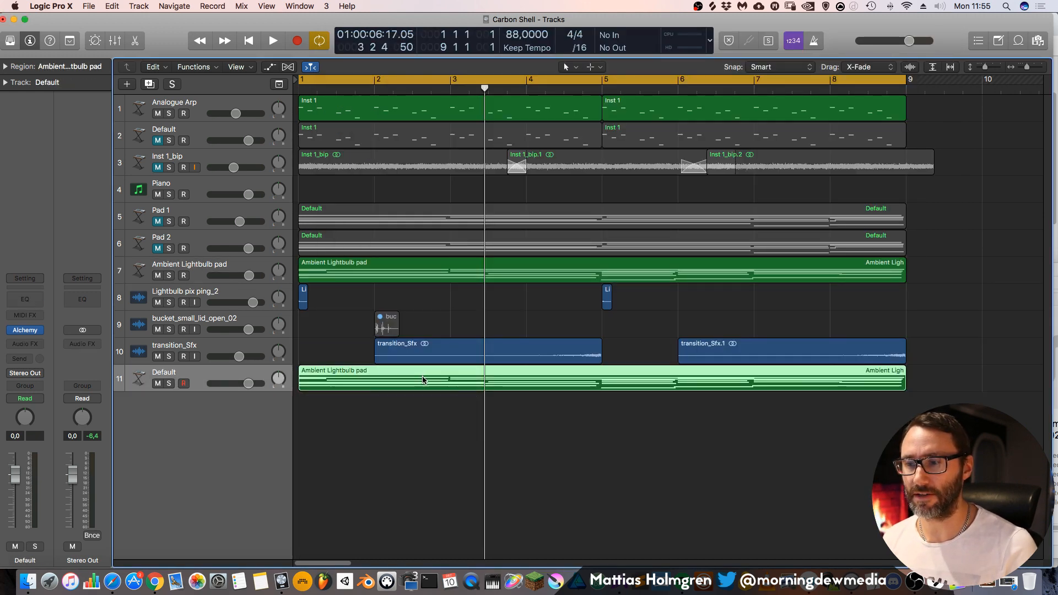
pyautogui.doubleClick(423, 379)
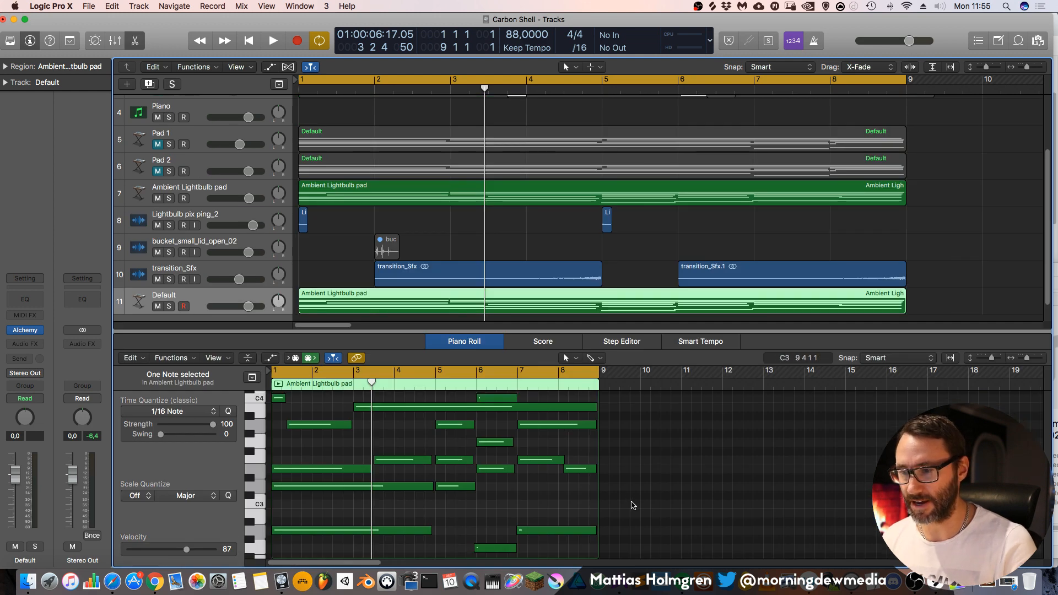
pyautogui.moveTo(632, 504); pyautogui.dragTo(270, 391)
pyautogui.scroll(-4, 546, 441)
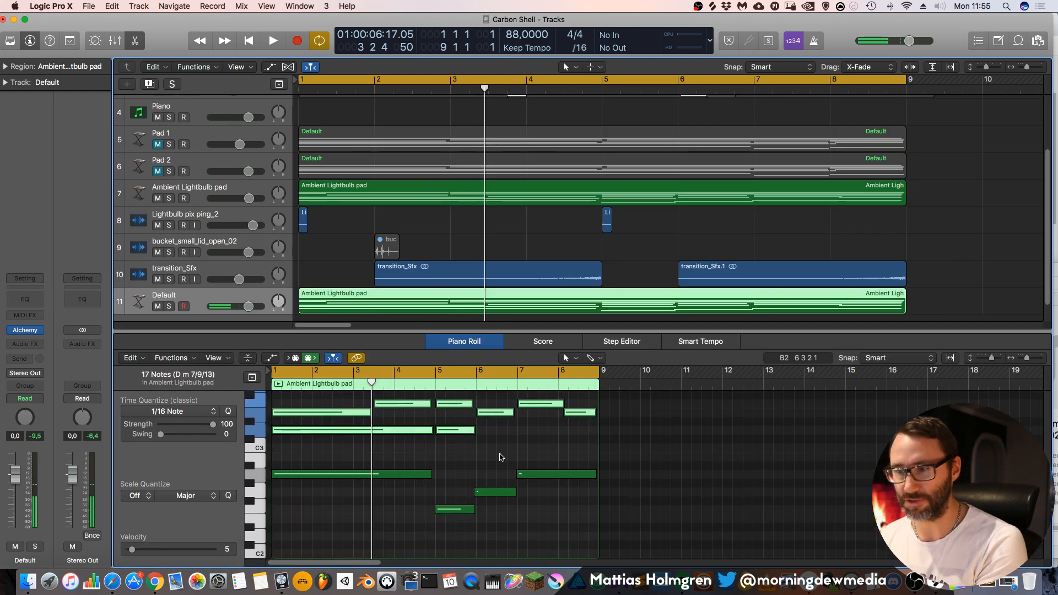
pyautogui.press('Delete')
pyautogui.press('e')
# Lower the bass track to −6.2 dB, then reduce Alchemy source A's volume and set its coarse tune to −12 semitones during playback
pyautogui.moveTo(245, 384); pyautogui.dragTo(231, 384)
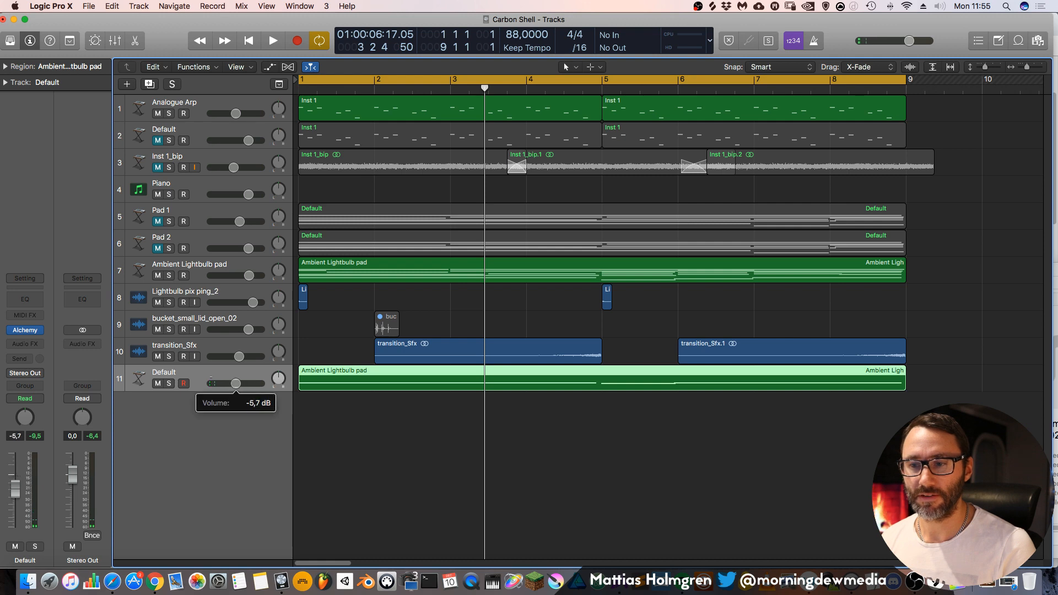
pyautogui.press('space')
pyautogui.click(26, 330)
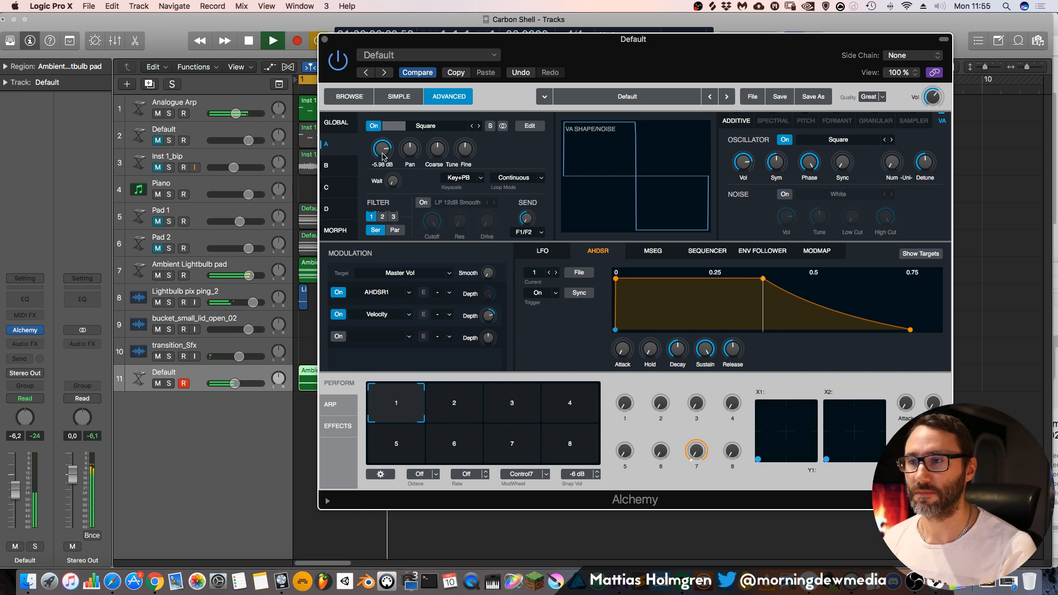
pyautogui.moveTo(384, 156); pyautogui.dragTo(389, 183)
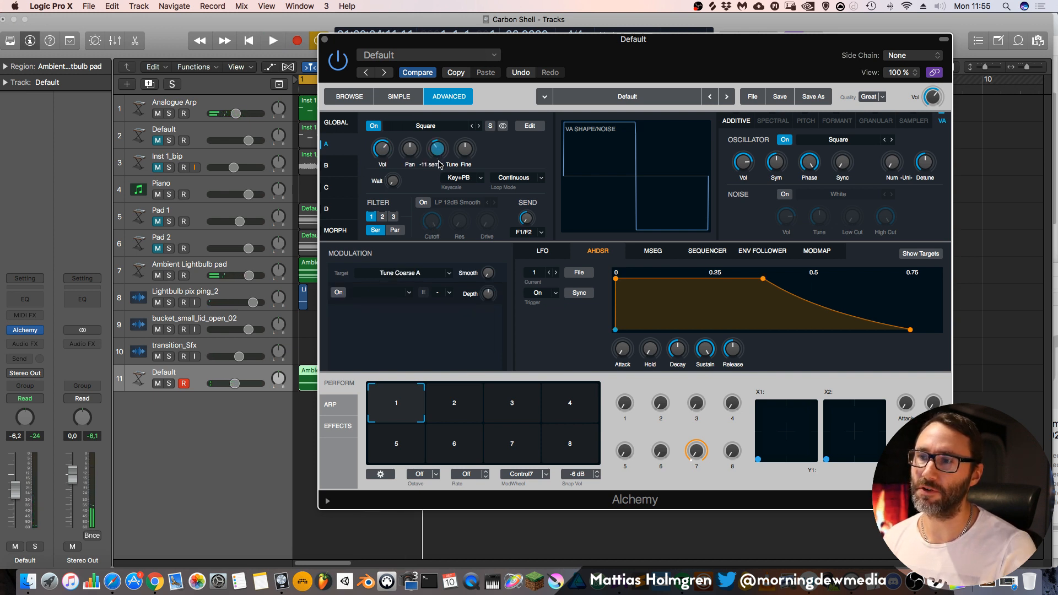
pyautogui.press('space')
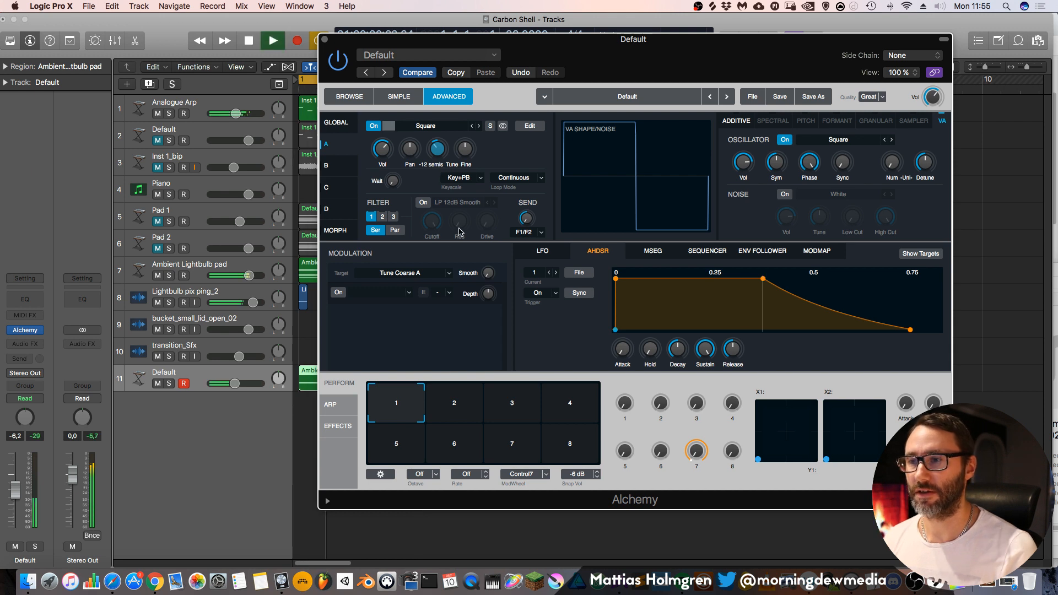
# Add a Distortion effect to Alchemy's main effects rack, and play the song with the output volume at −15.9 dB
pyautogui.click(364, 428)
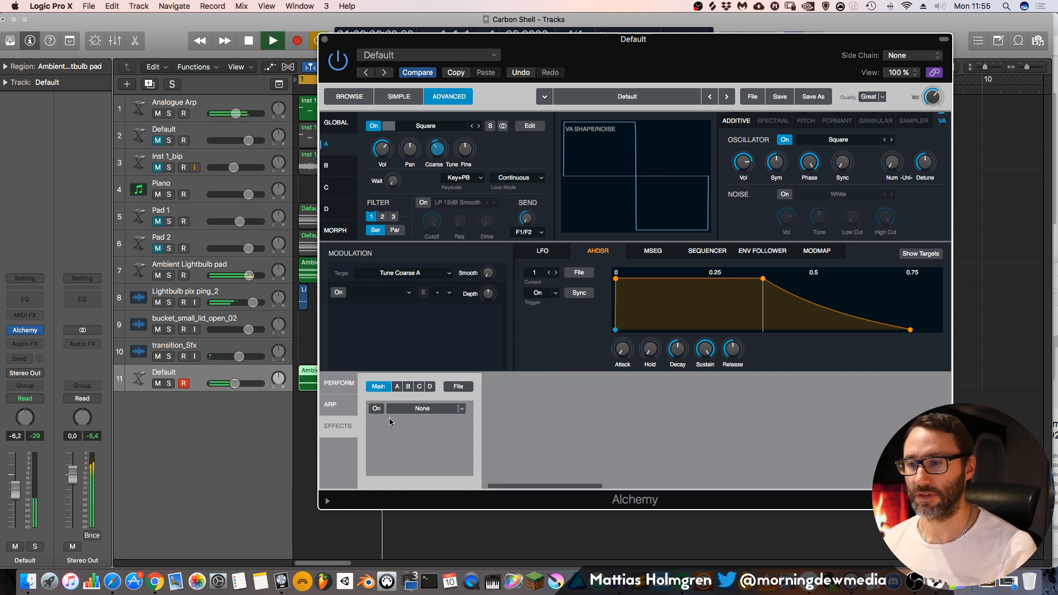
pyautogui.click(451, 408)
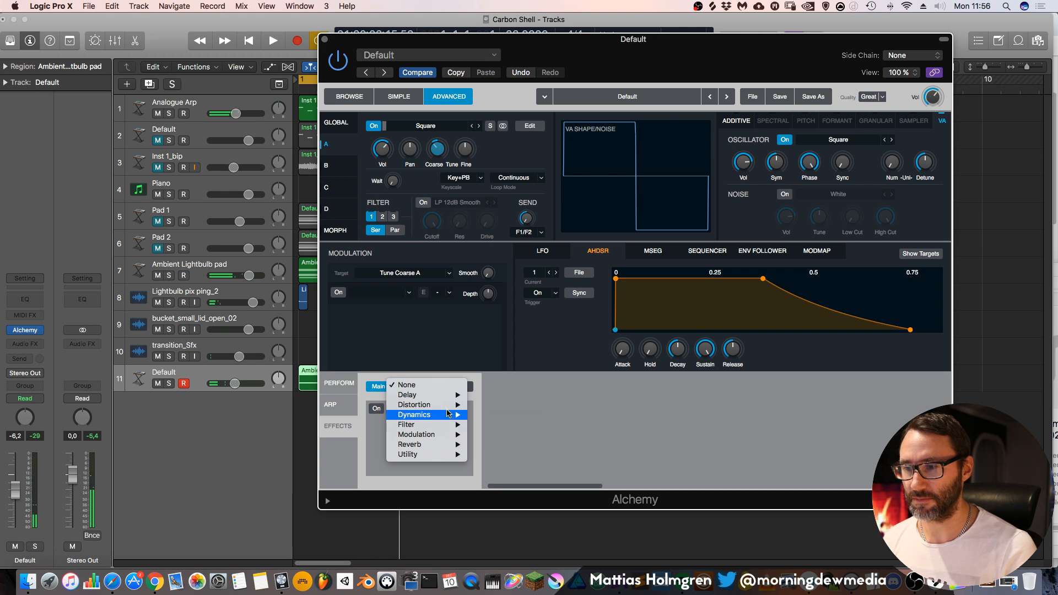
pyautogui.press('Escape')
pyautogui.click(461, 408)
pyautogui.moveTo(464, 404)
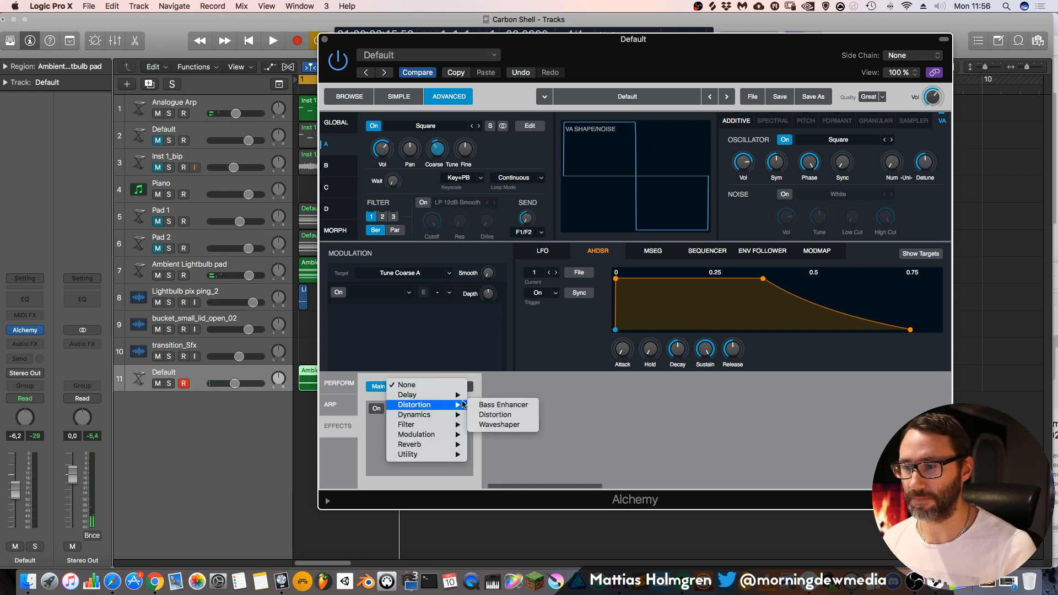
pyautogui.click(486, 418)
pyautogui.press('space')
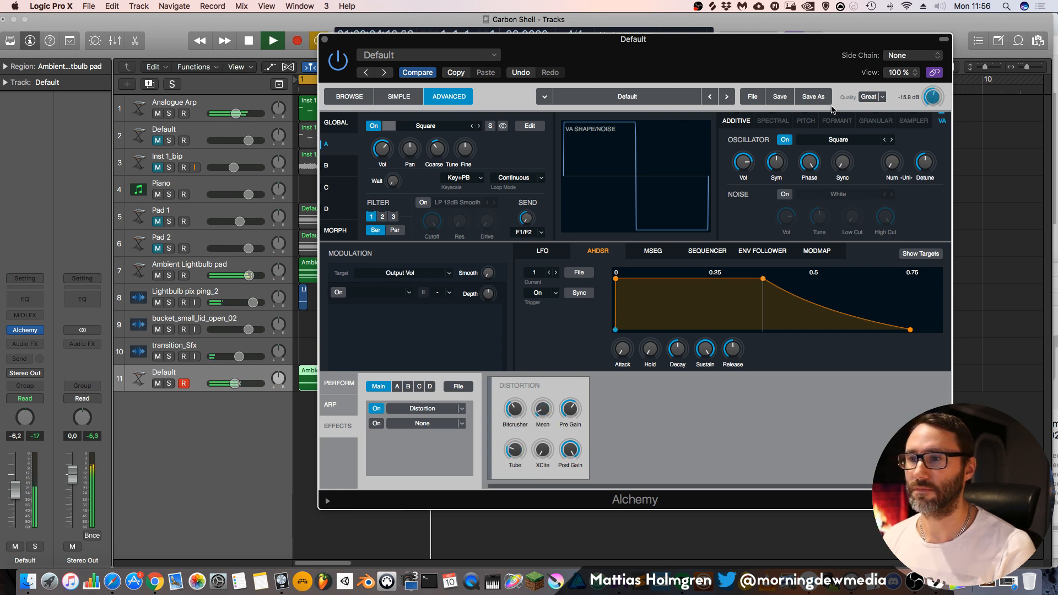
# Set Alchemy's arpeggiator mode to Up for all sources and adjust its rate while the song plays
pyautogui.click(338, 407)
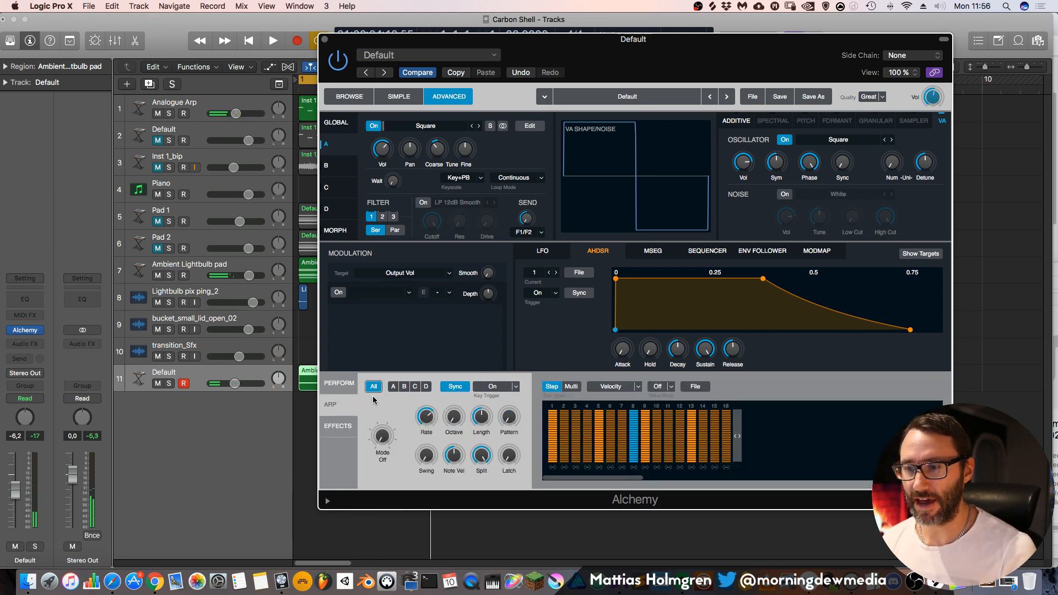
pyautogui.moveTo(379, 441); pyautogui.dragTo(380, 413)
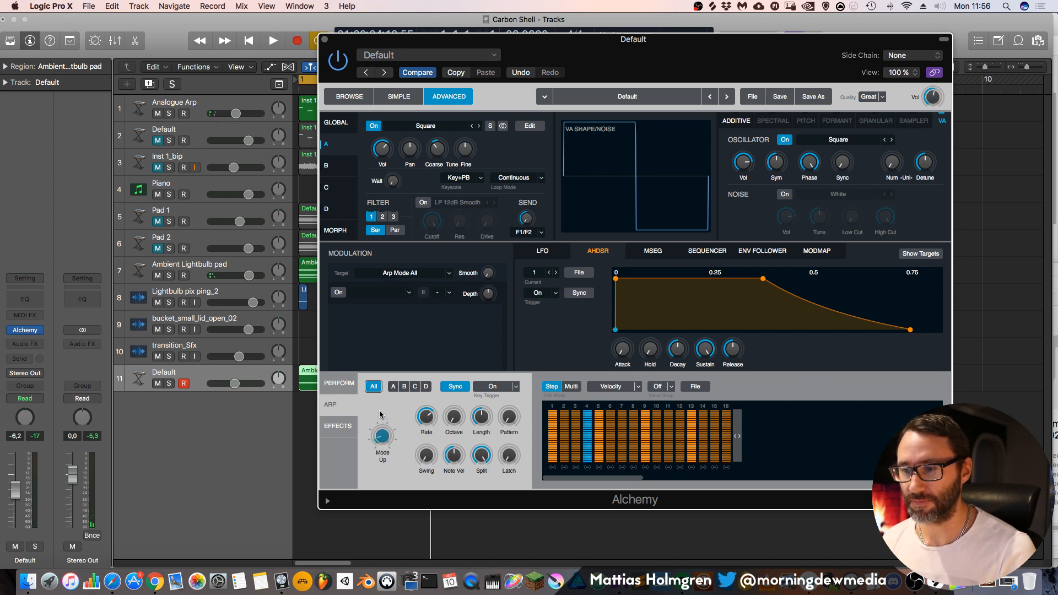
pyautogui.press('space')
pyautogui.moveTo(423, 424); pyautogui.dragTo(426, 410)
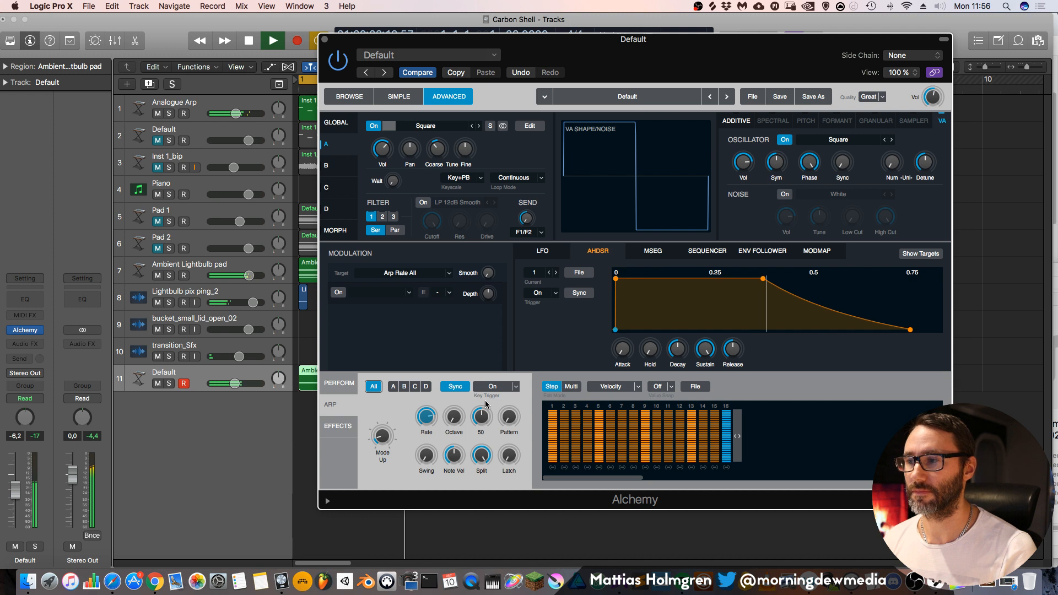
# Shape the AHDSR 1 envelope into a short decay with no sustain, adjust source A's coarse tune, and show the global settings
pyautogui.moveTo(764, 279); pyautogui.dragTo(727, 329)
pyautogui.click(438, 153)
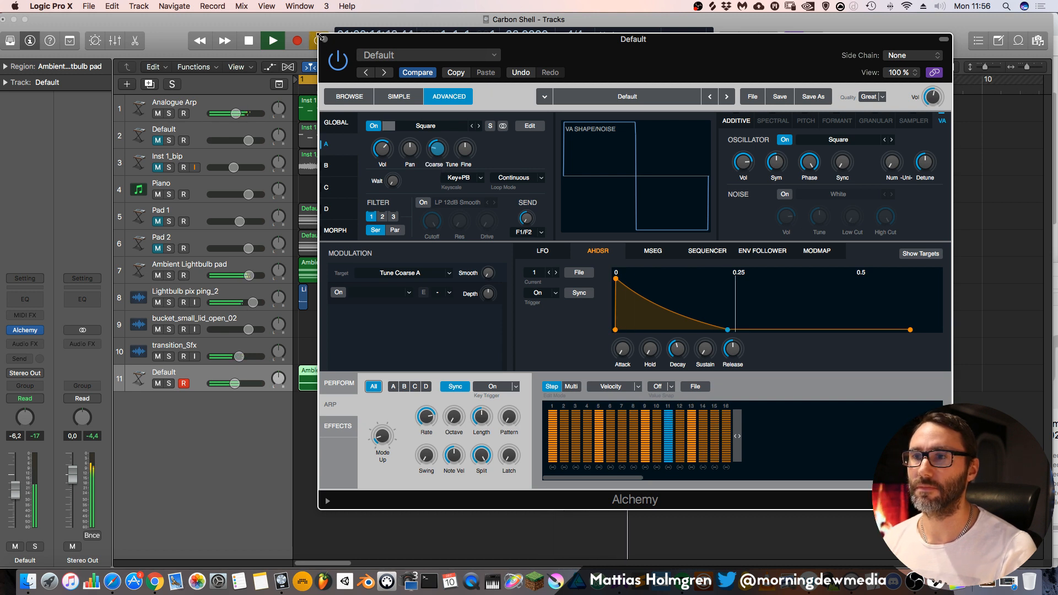
pyautogui.click(356, 122)
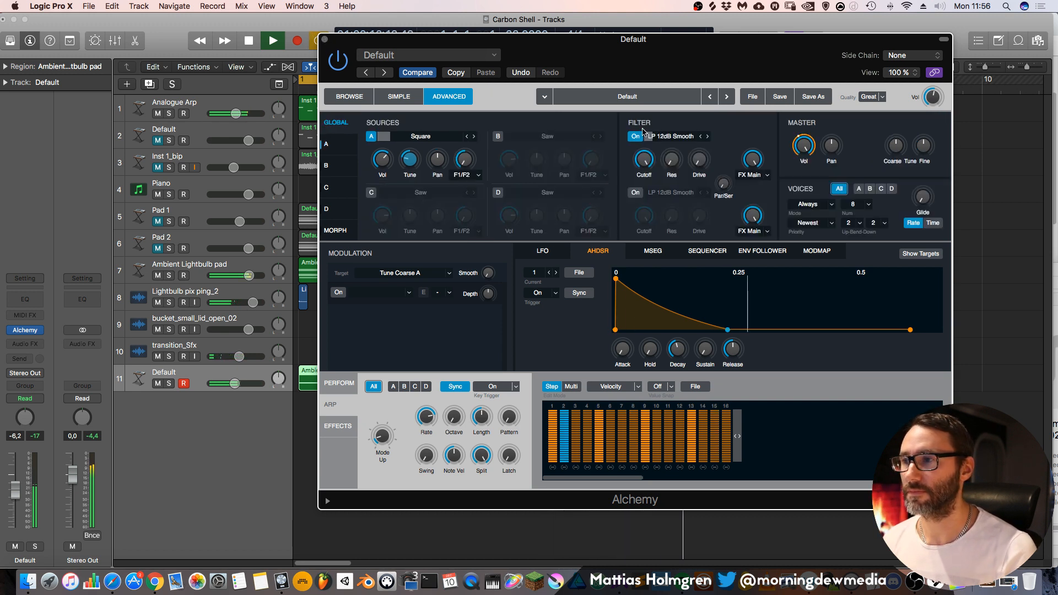
# Lower Alchemy's Filter 1 cutoff to about 397 Hz and modulate it with the AHDSR1 envelope at positive depth
pyautogui.moveTo(648, 163); pyautogui.dragTo(648, 204)
pyautogui.rightClick(645, 161)
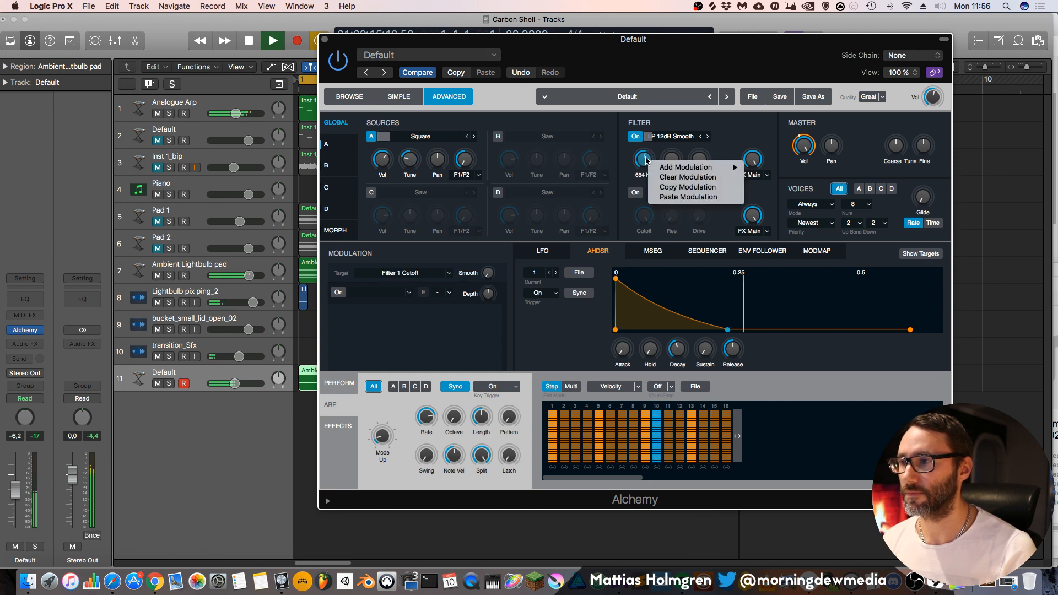
pyautogui.moveTo(689, 167)
pyautogui.moveTo(797, 179)
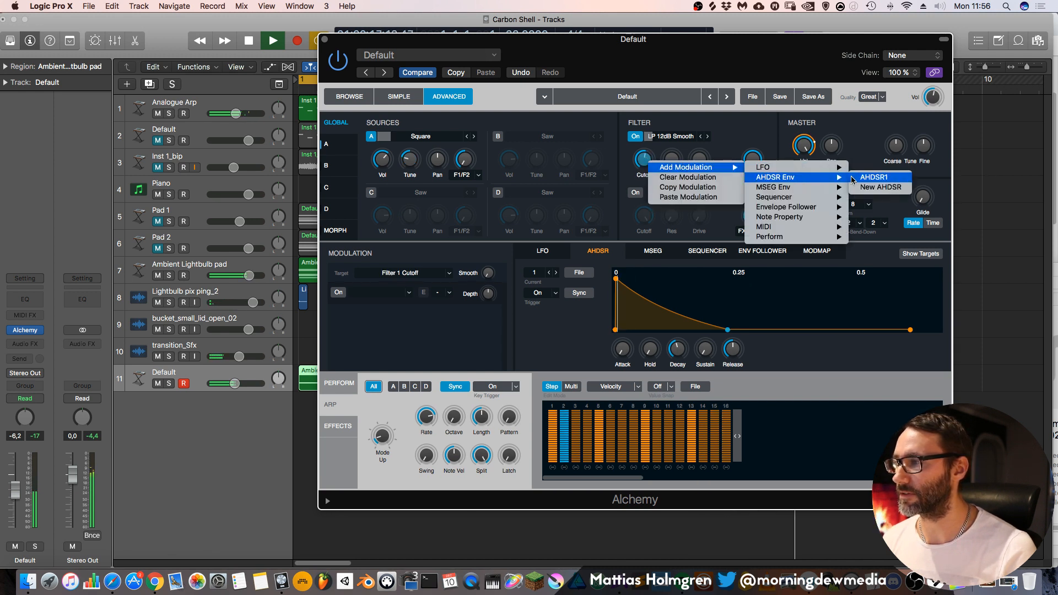
pyautogui.click(874, 177)
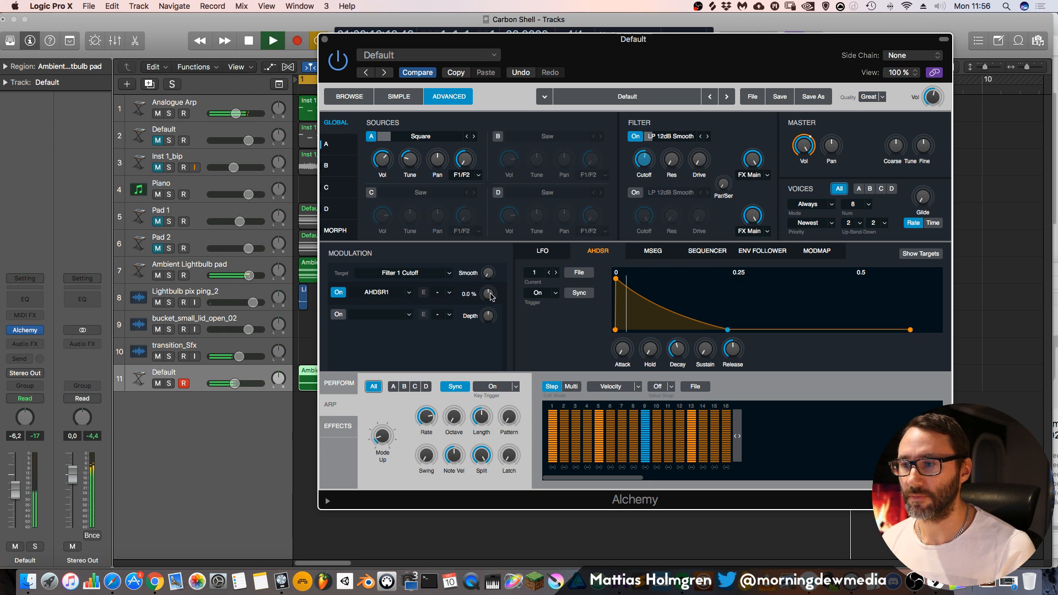
pyautogui.press('space')
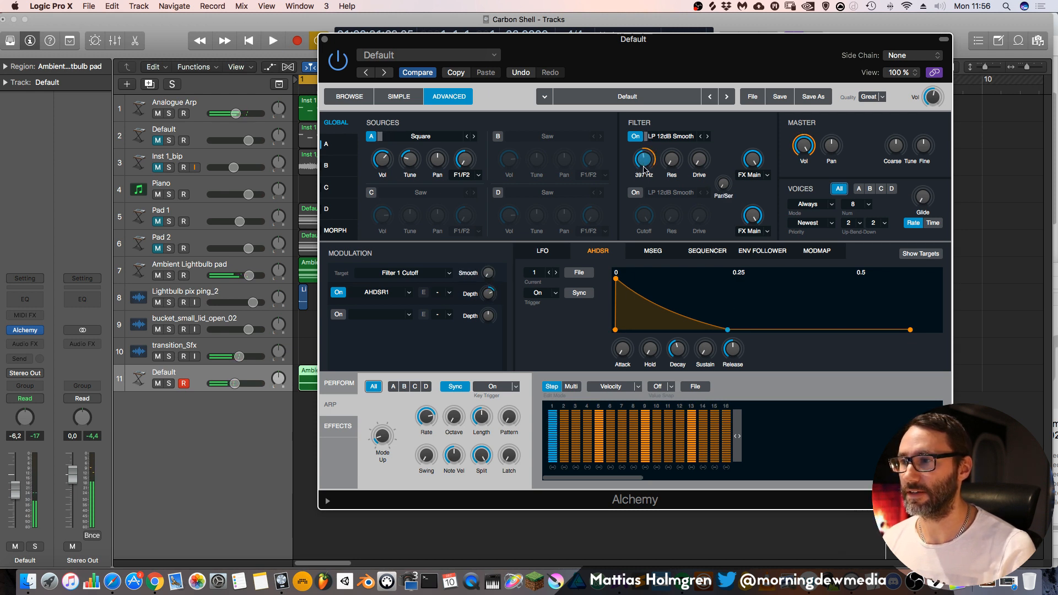
# Raise Filter 1's resonance and its drive to 10.8%, then fine-tune the cutoff during playback
pyautogui.press('space')
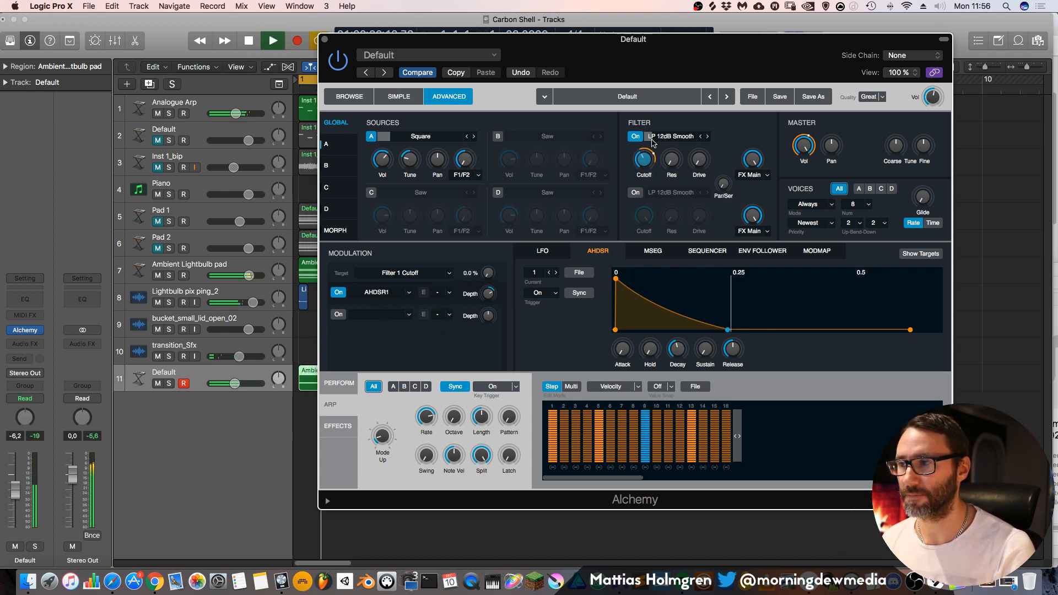
pyautogui.click(672, 161)
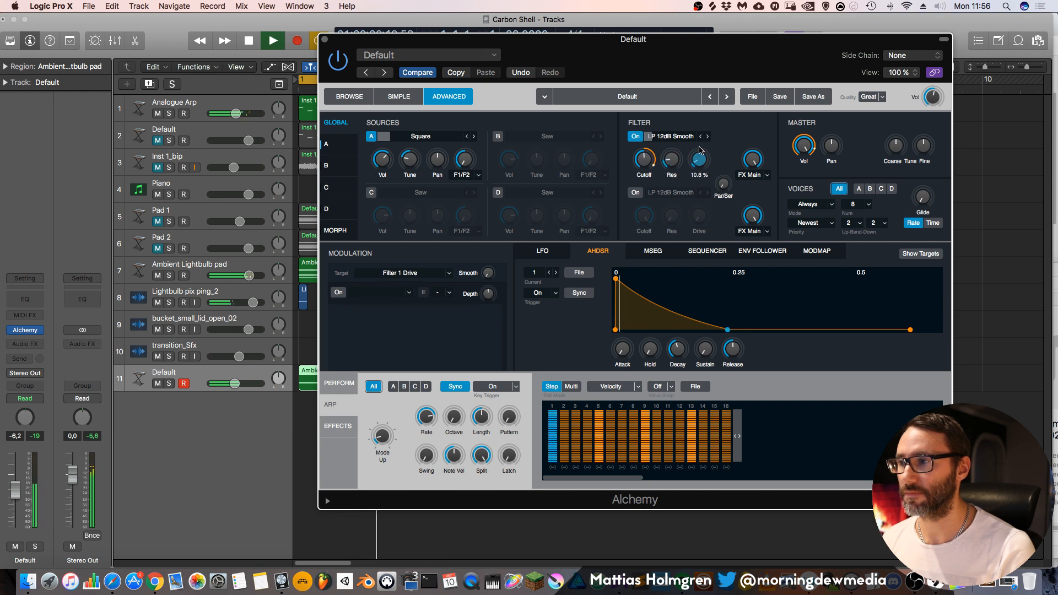
pyautogui.moveTo(639, 164); pyautogui.dragTo(644, 176)
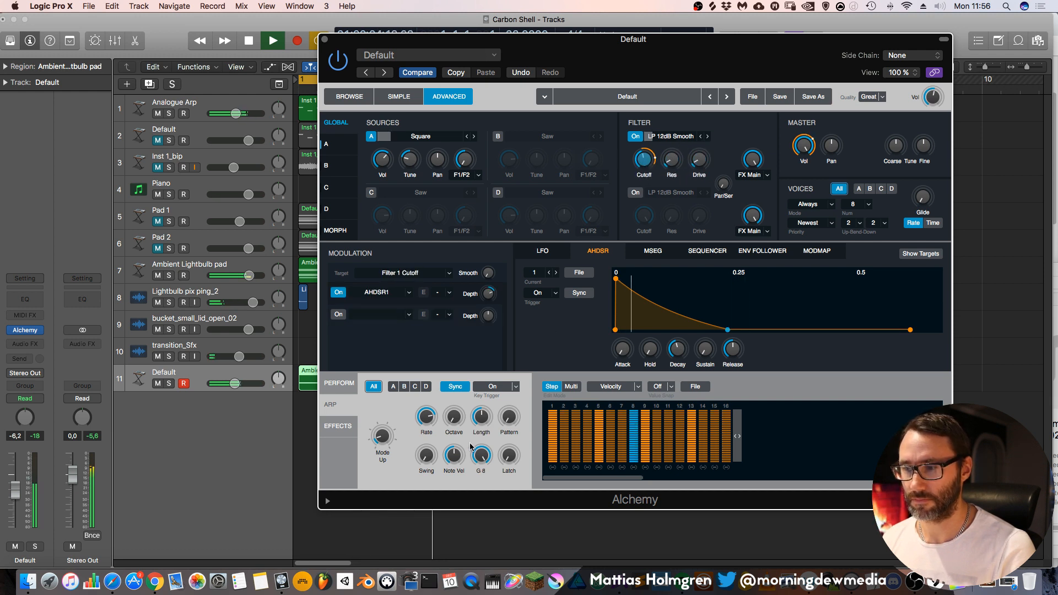
# Set the arpeggiator rate to 1/16, and give the AHDSR 1 envelope a longer decay and a slight attack
pyautogui.moveTo(432, 422); pyautogui.dragTo(446, 400)
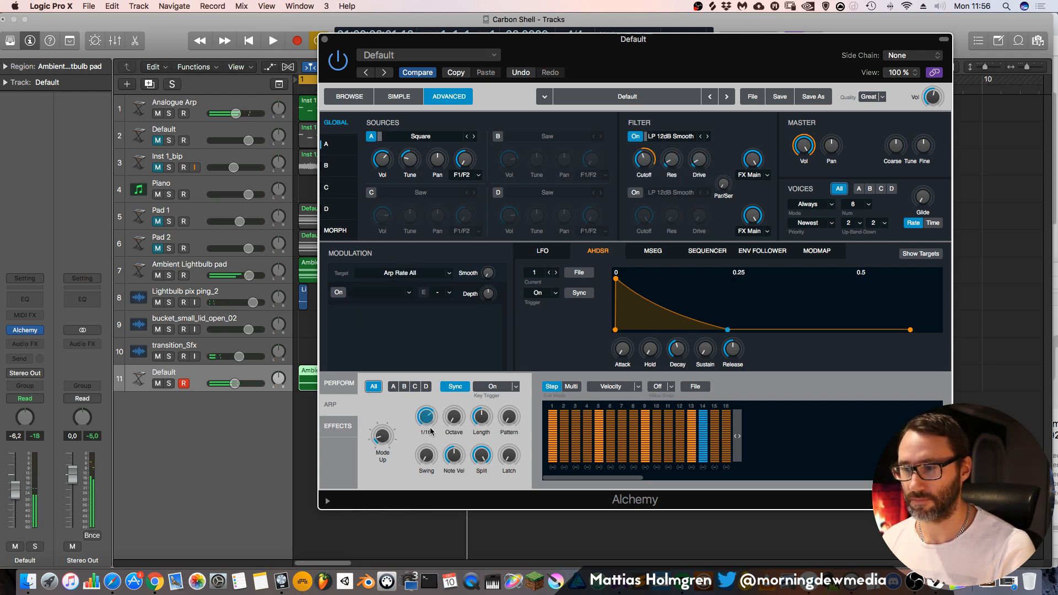
pyautogui.press('space')
pyautogui.moveTo(727, 330); pyautogui.dragTo(761, 330)
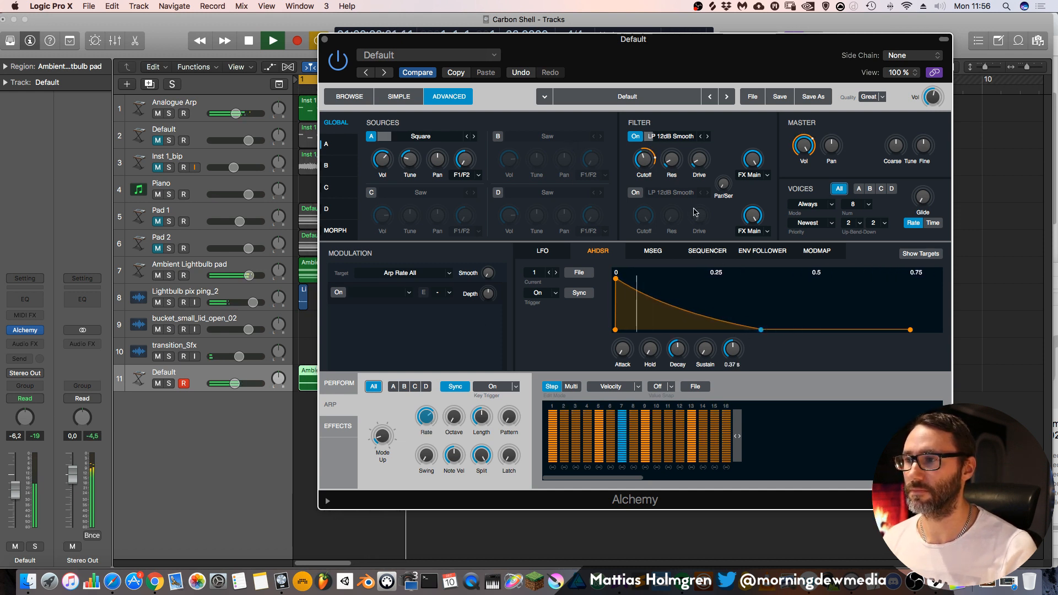
pyautogui.moveTo(616, 285); pyautogui.dragTo(624, 280)
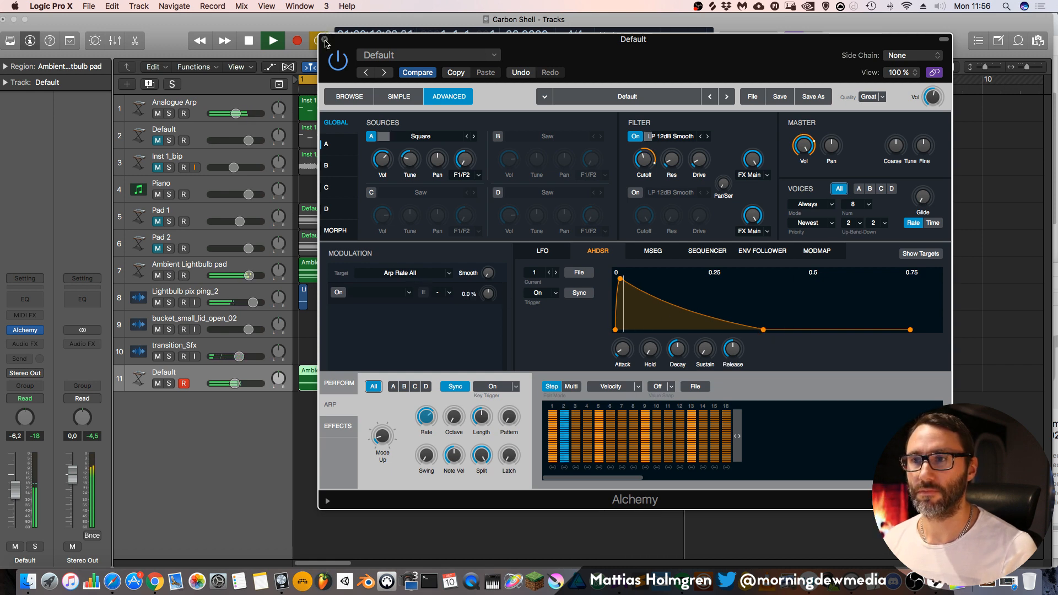
# Quantize all four notes of the bass region to 1/16 and lower the bass track to −8.4 dB during playback
pyautogui.press('super+w')
pyautogui.press('space')
pyautogui.doubleClick(401, 373)
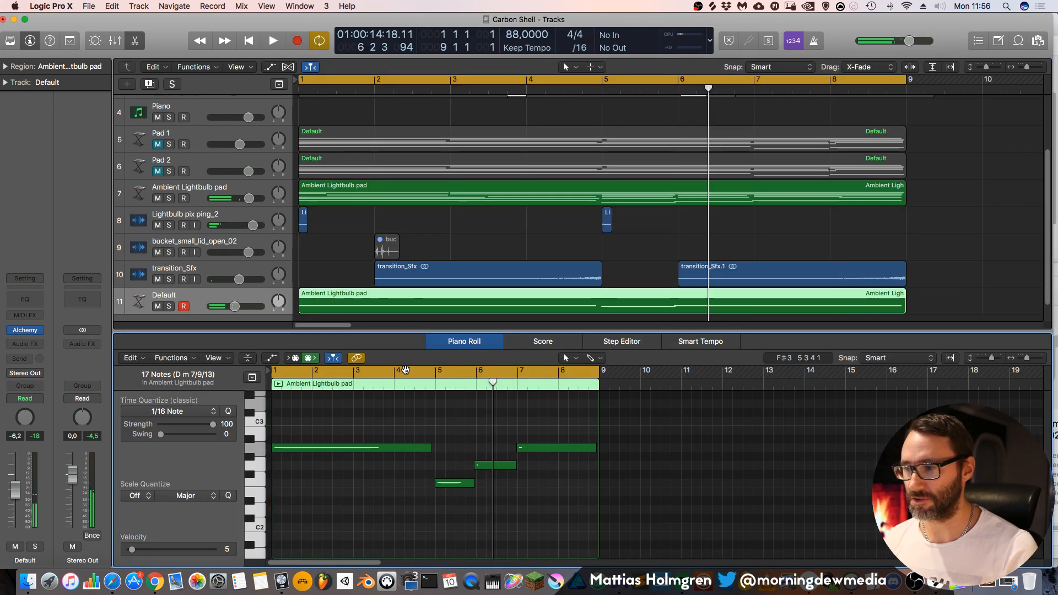
pyautogui.press('super+a')
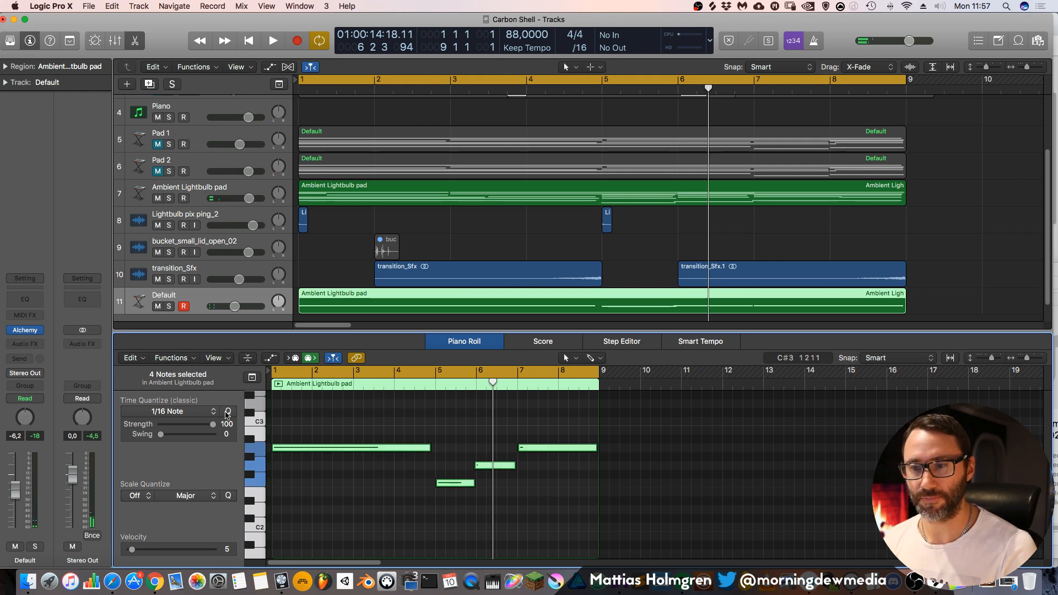
pyautogui.press('space')
pyautogui.doubleClick(461, 341)
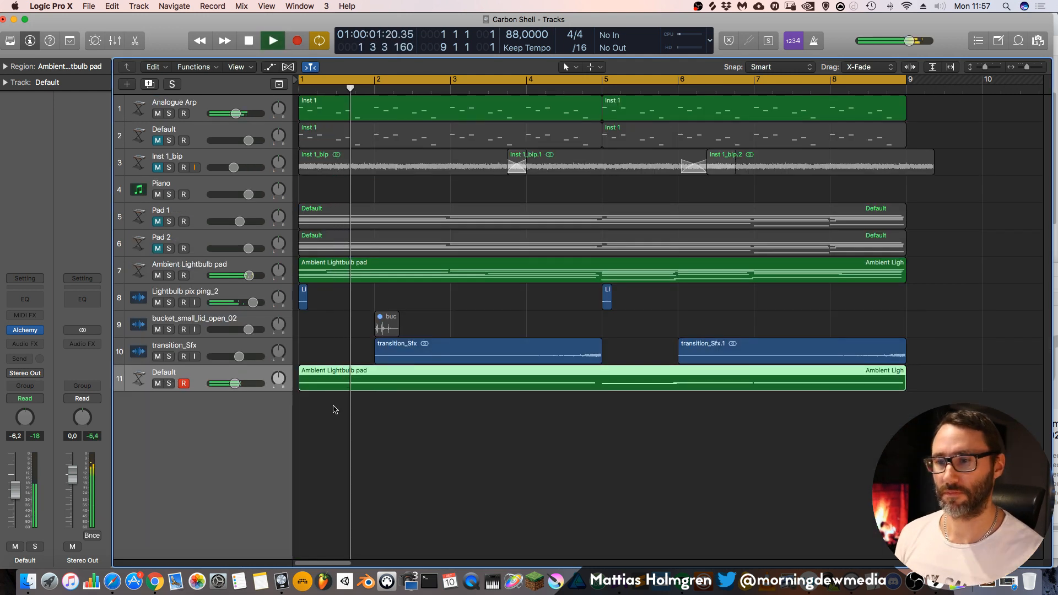
pyautogui.moveTo(235, 383); pyautogui.dragTo(232, 383)
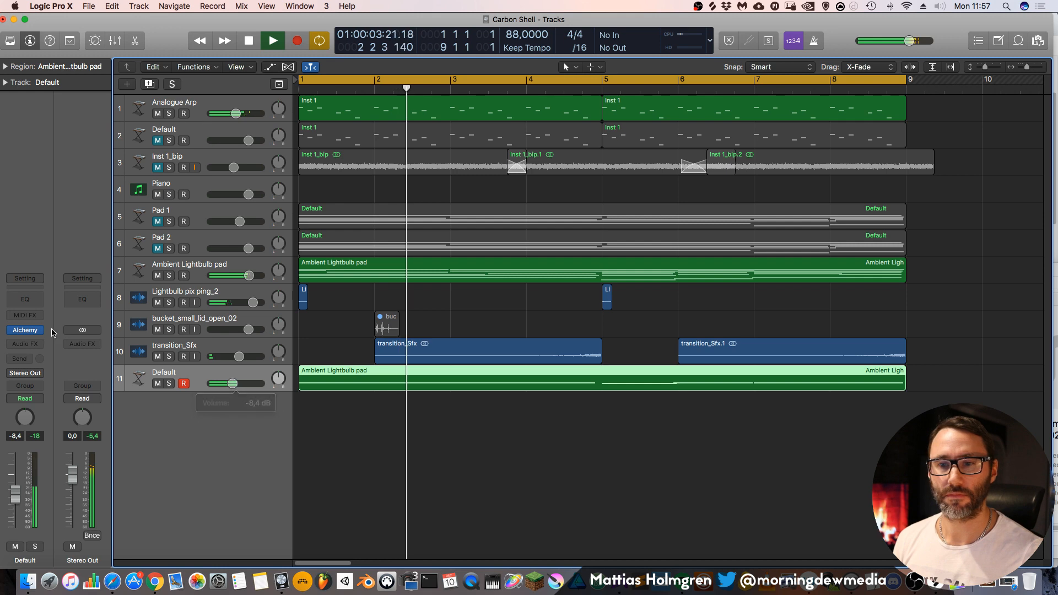
# Lower Alchemy's Filter 1 cutoff to 109 Hz and raise the Distortion effect's post gain on the bass track
pyautogui.click(24, 330)
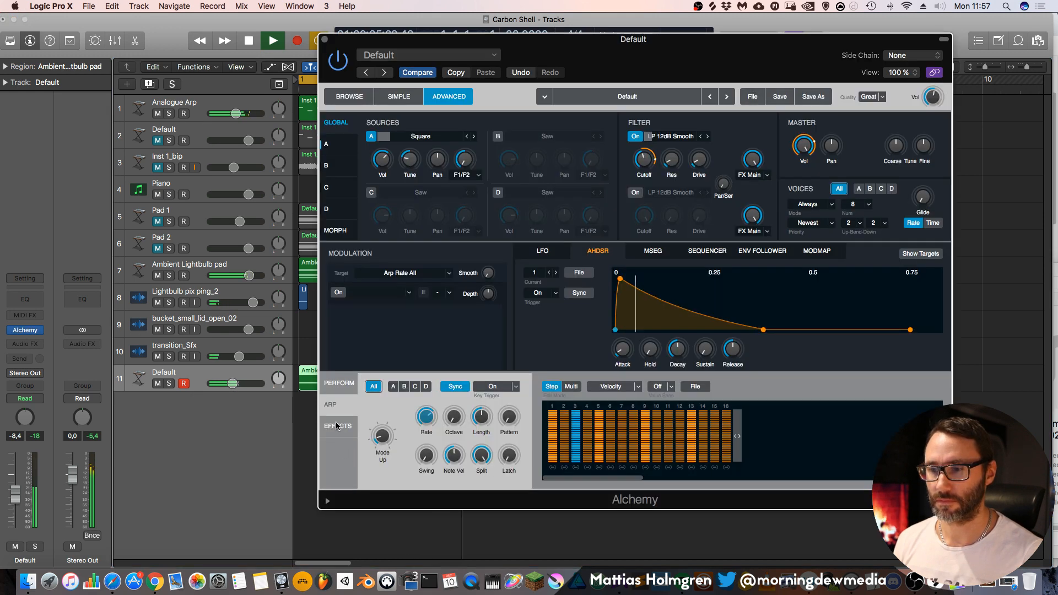
pyautogui.click(336, 427)
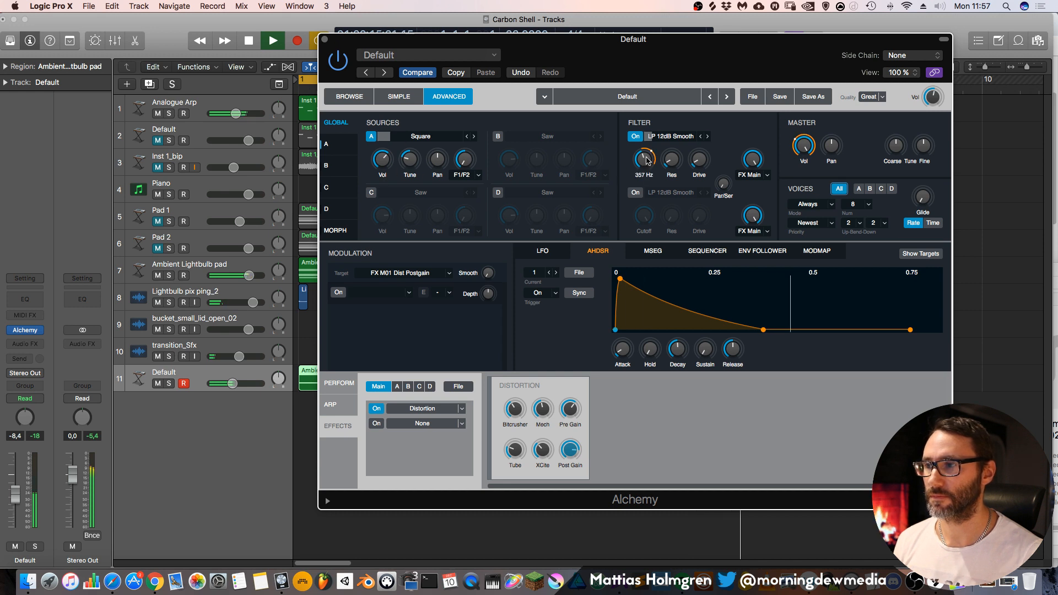
pyautogui.moveTo(646, 159); pyautogui.dragTo(649, 166)
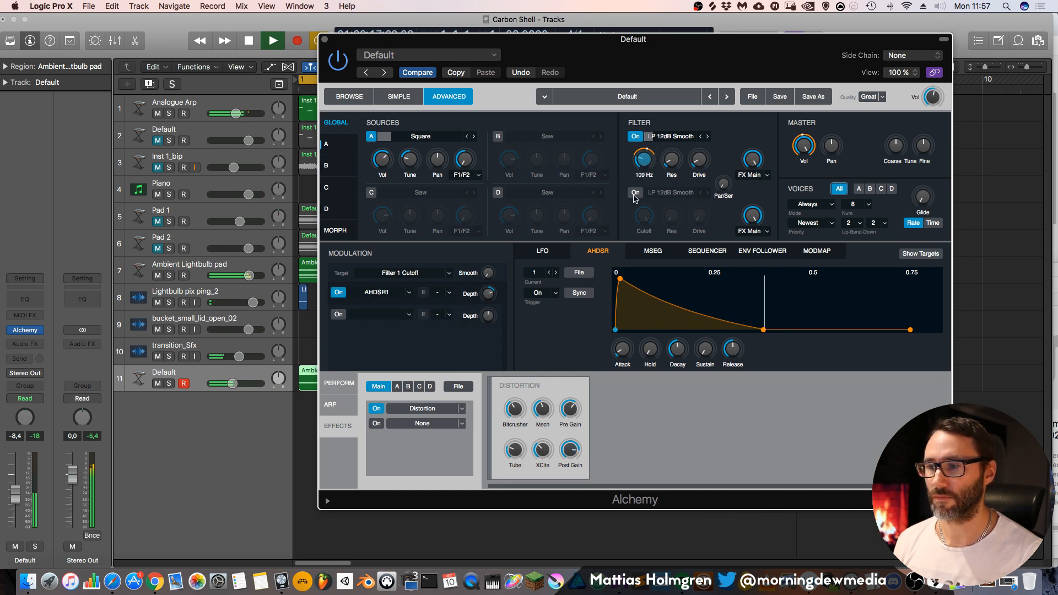
pyautogui.moveTo(559, 455); pyautogui.dragTo(568, 437)
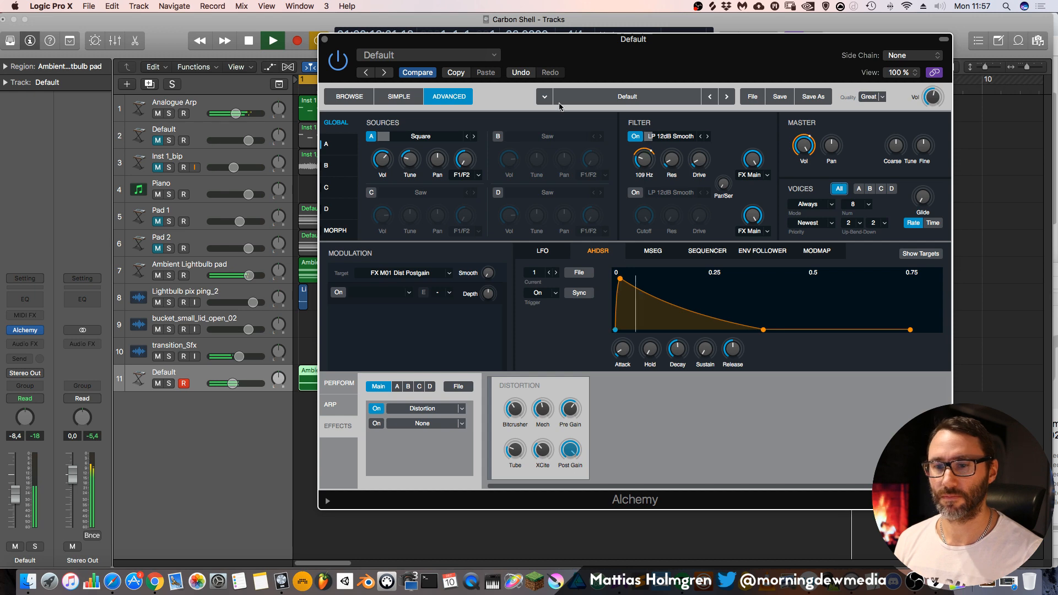
pyautogui.click(325, 40)
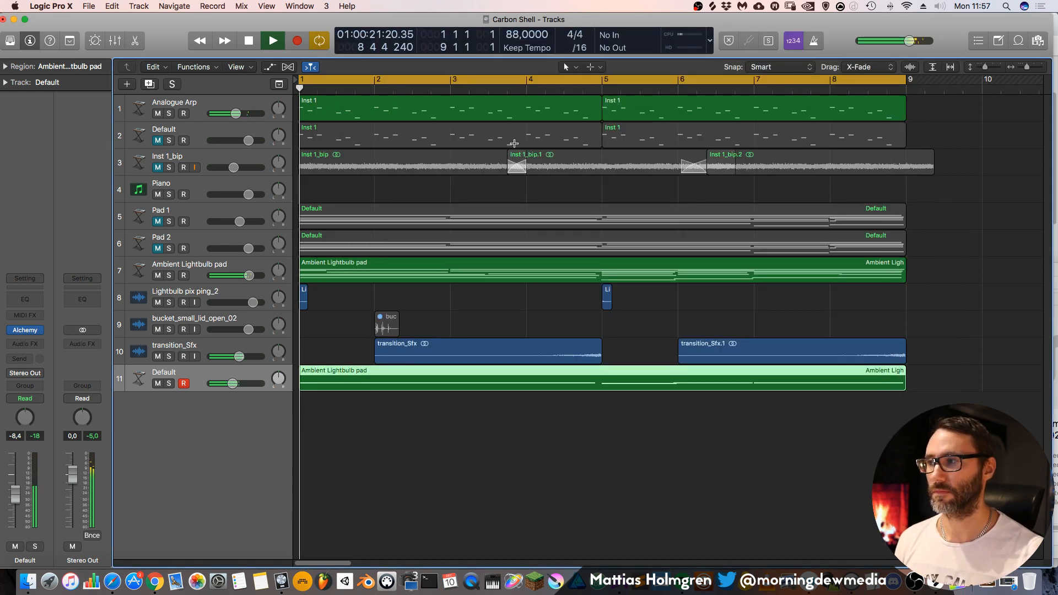
# Move the long first note of the bass region up to D3 in the Piano Roll and play it back
pyautogui.doubleClick(386, 372)
pyautogui.press('space')
pyautogui.moveTo(379, 488); pyautogui.dragTo(294, 408)
pyautogui.press('space')
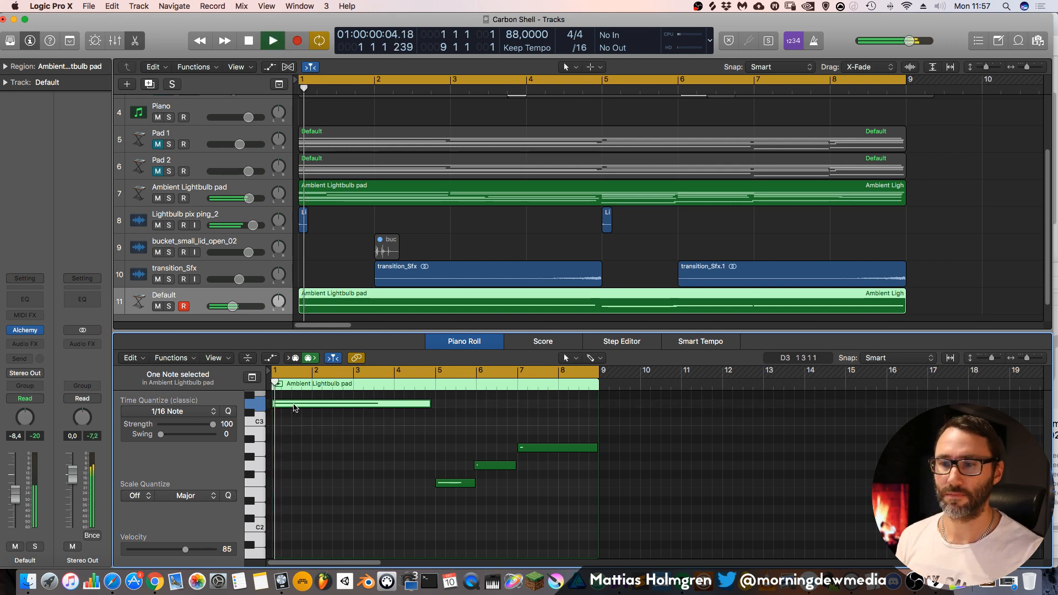
# Try the first bass note a semitone lower, then restore it and transpose it down one octave to D2
pyautogui.press('super+a')
pyautogui.moveTo(375, 440); pyautogui.dragTo(351, 393)
pyautogui.hotkey('alt', 'Down')
pyautogui.press('space')
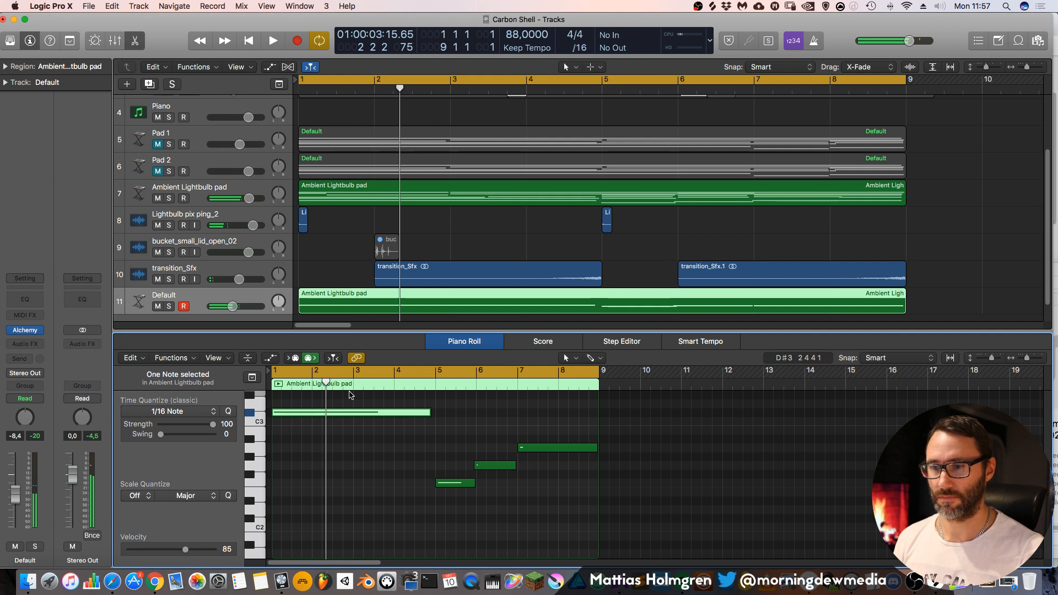
pyautogui.hotkey('alt', 'Up')
pyautogui.hotkey('alt', 'shift', 'Down')
pyautogui.press('space')
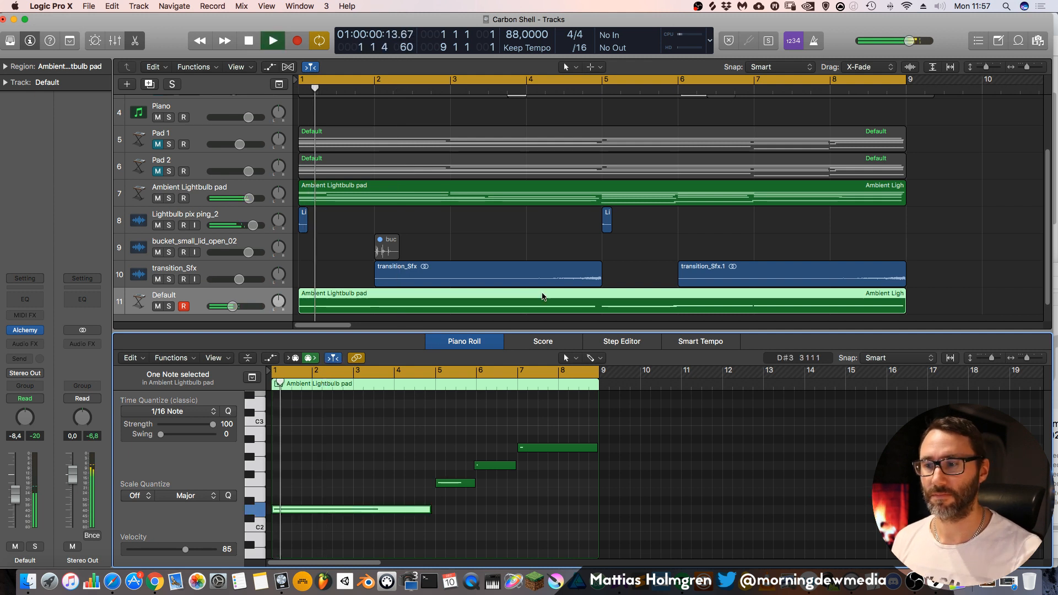
pyautogui.press('space')
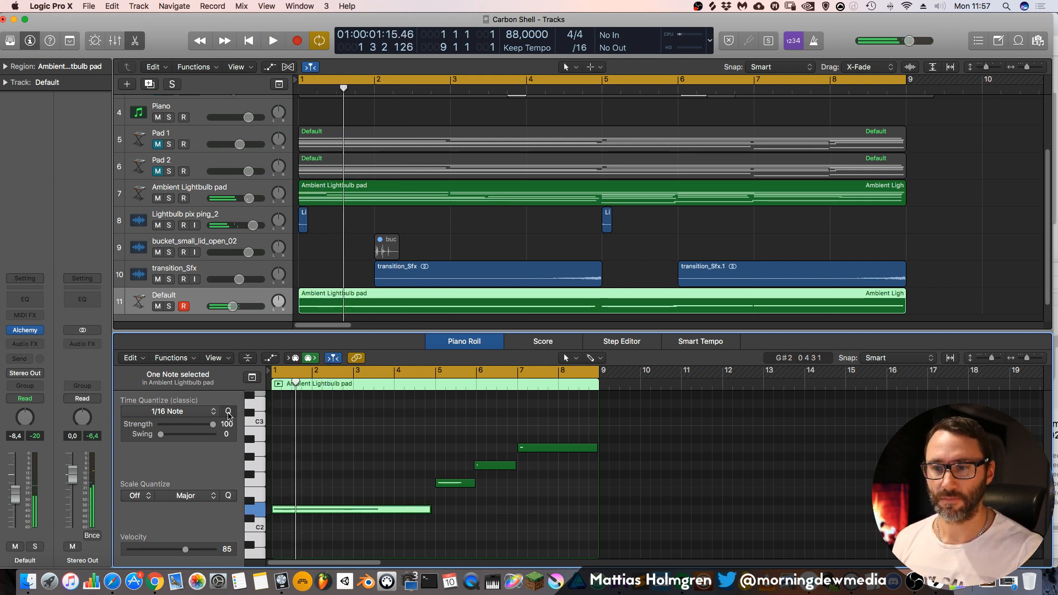
# Quantize the transposed first bass note to 1/16, play the song and close the Piano Roll
pyautogui.click(229, 412)
pyautogui.press('space')
pyautogui.press('e')
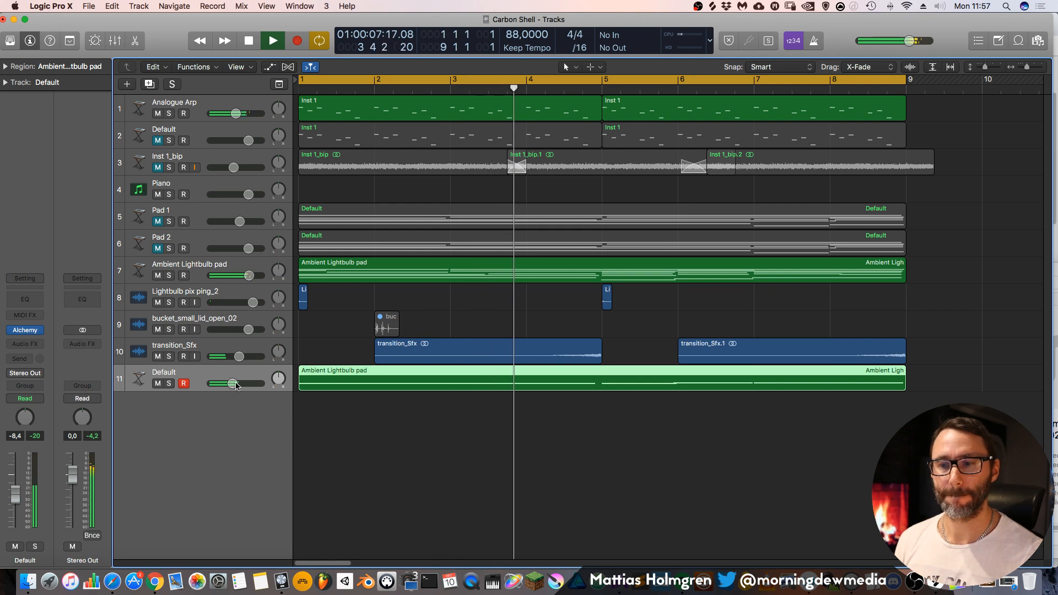
# Add a Channel EQ to the bass track with a high cut at 6900 Hz and a −2.0 dB dip at 290 Hz
pyautogui.click(25, 330)
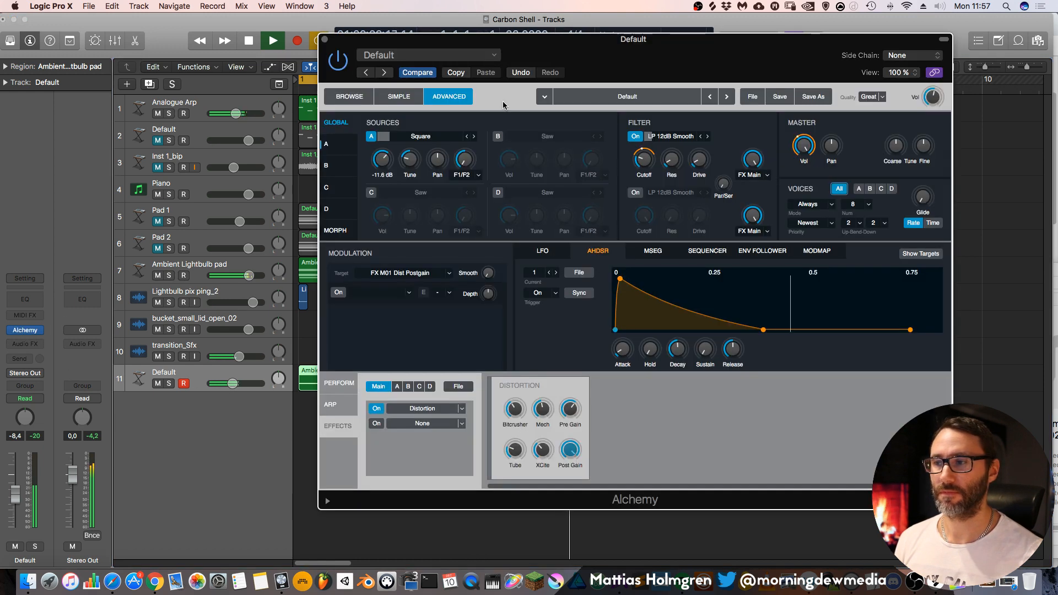
pyautogui.click(31, 290)
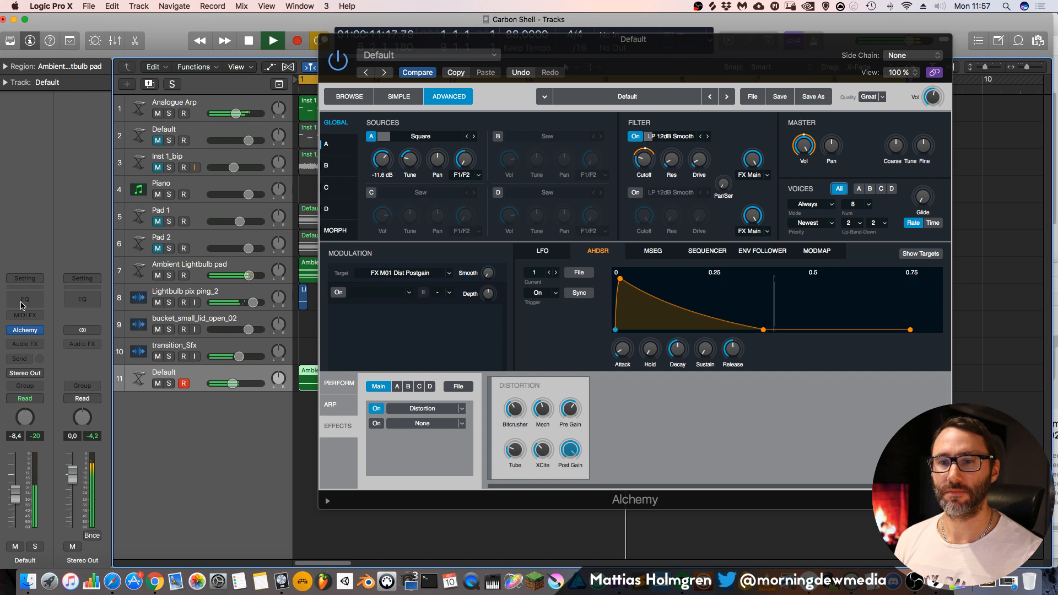
pyautogui.click(24, 301)
pyautogui.moveTo(812, 257); pyautogui.dragTo(811, 292)
pyautogui.moveTo(551, 267)
pyautogui.mouseDown()
pyautogui.moveTo(549, 279)
pyautogui.moveTo(543, 254)
pyautogui.moveTo(554, 278)
pyautogui.mouseUp()
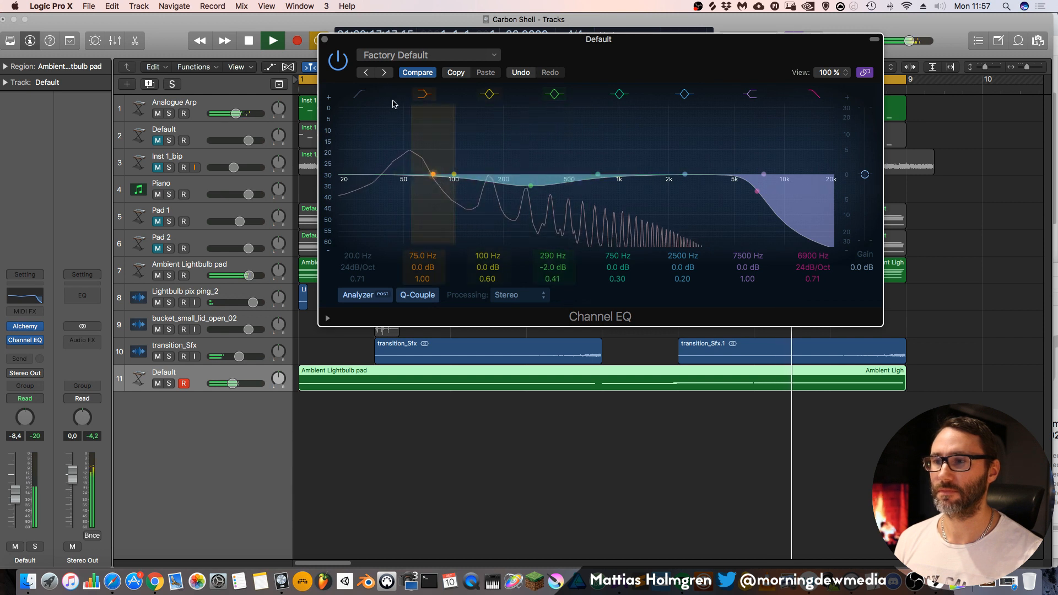
pyautogui.click(324, 39)
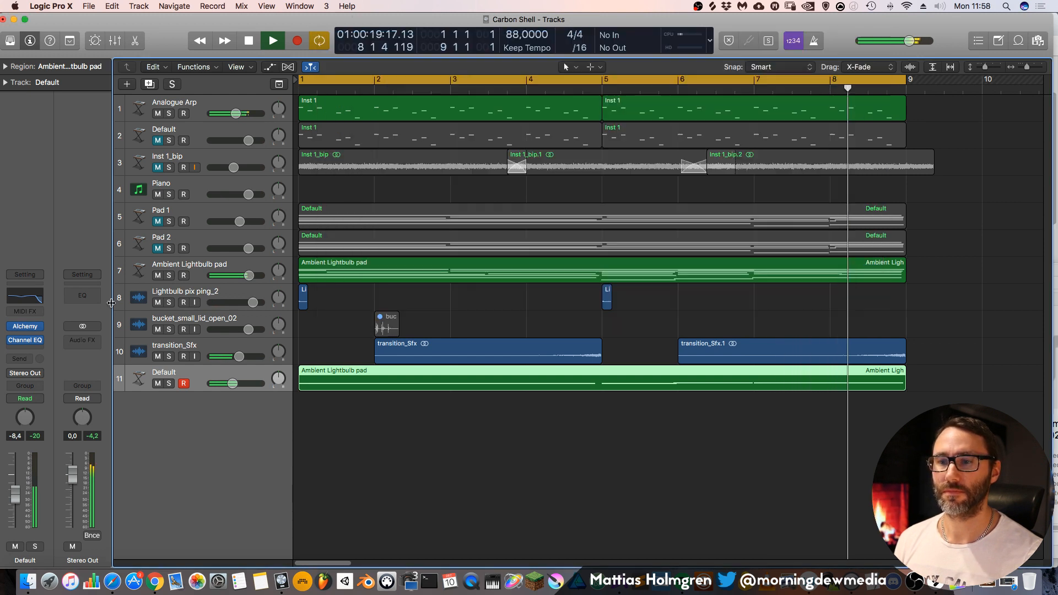
# Select the Piano track while the song plays
pyautogui.moveTo(34, 327)
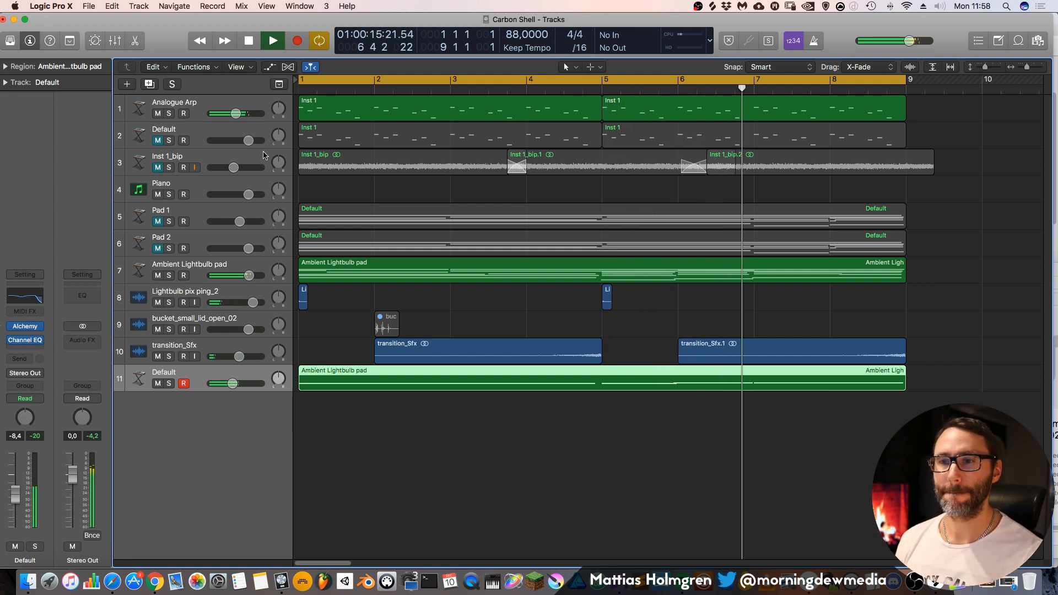
pyautogui.click(199, 185)
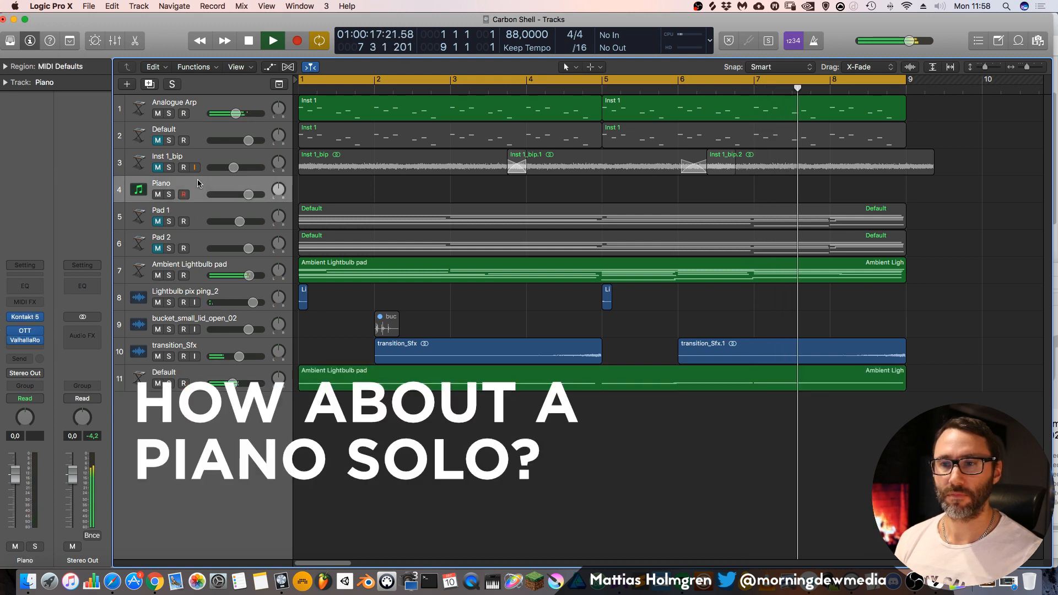